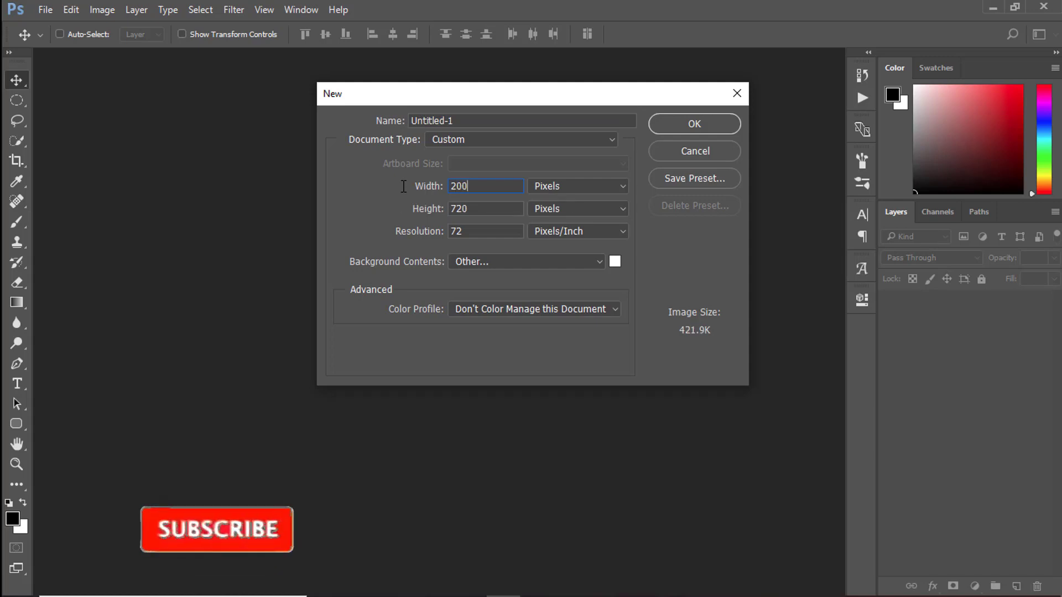
Finish creating a 2000 × 2000 pixel document and ungroup its artboard.
key(Tab)
text(2000)
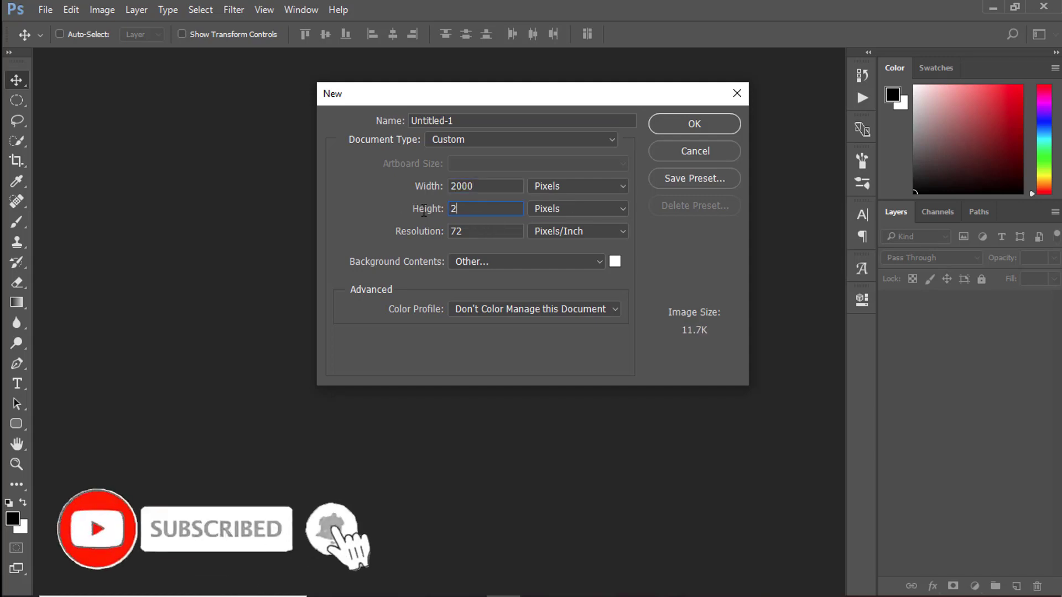
click(705, 121)
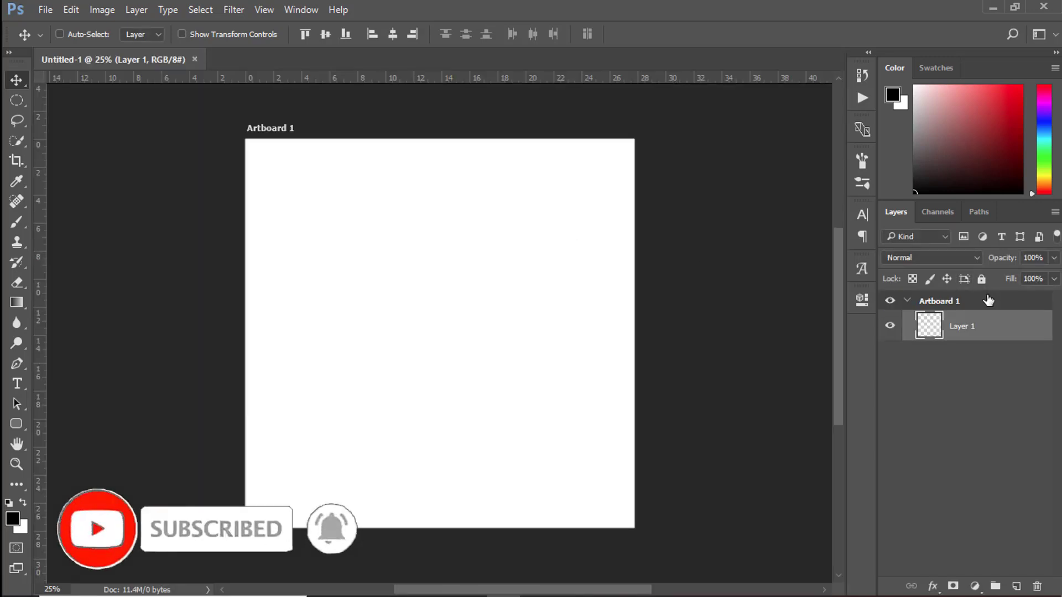
right_click(987, 301)
click(882, 161)
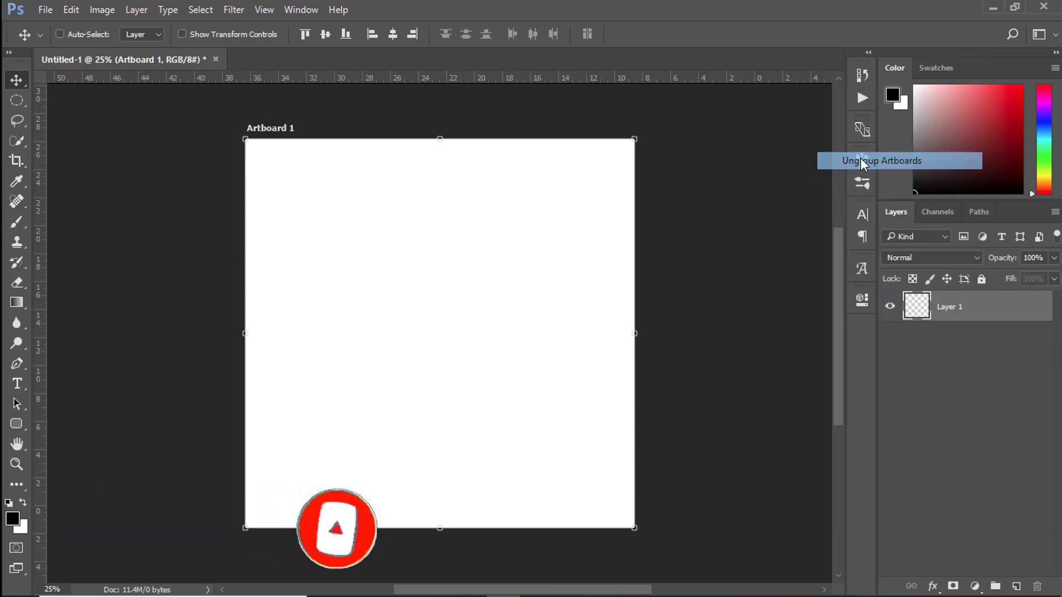
Place the bg image file as an embedded object filling the canvas.
click(44, 7)
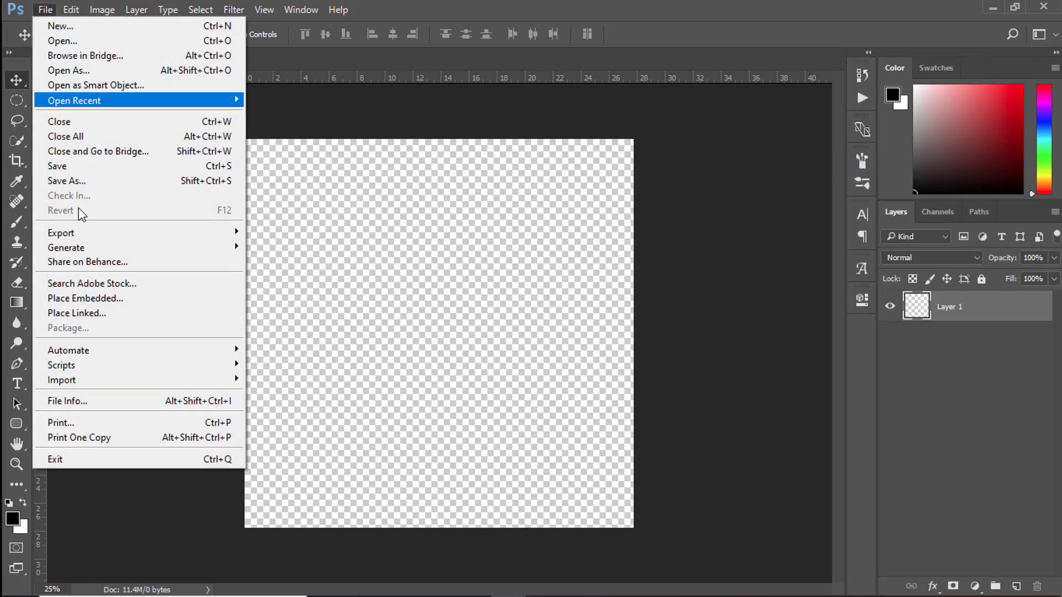
click(78, 296)
click(183, 125)
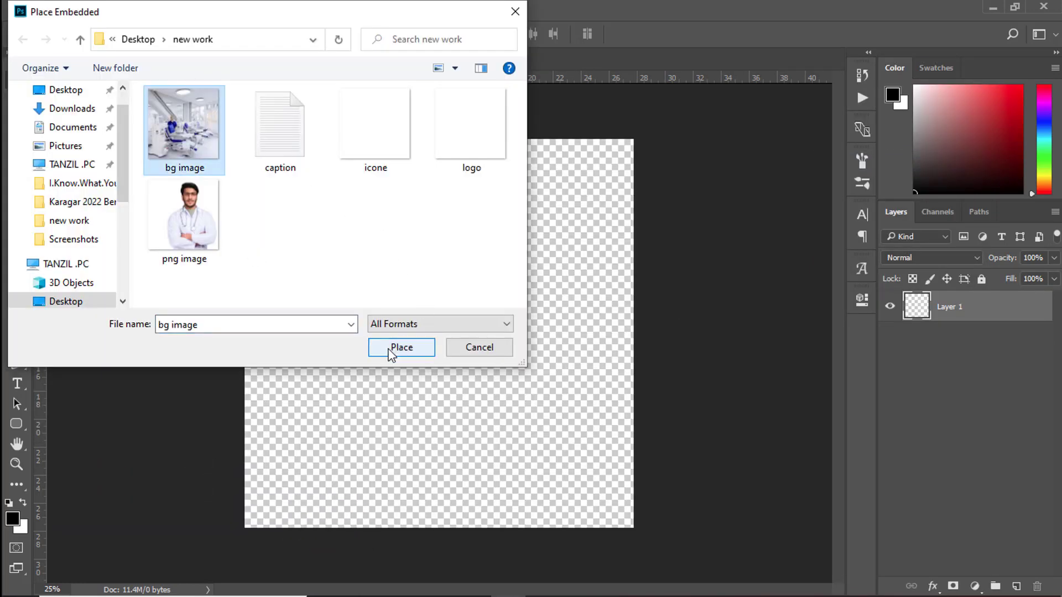
click(397, 349)
click(541, 34)
right_click(993, 311)
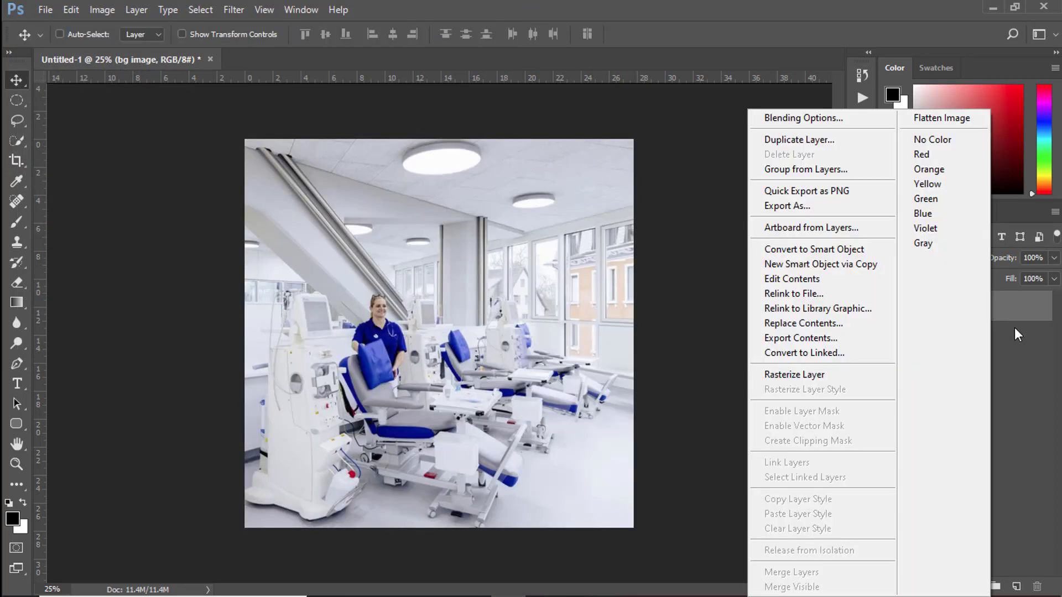
click(995, 314)
Apply a Gaussian Blur with a 10.0 pixel radius to the bg image layer.
click(232, 10)
mouse_move(259, 178)
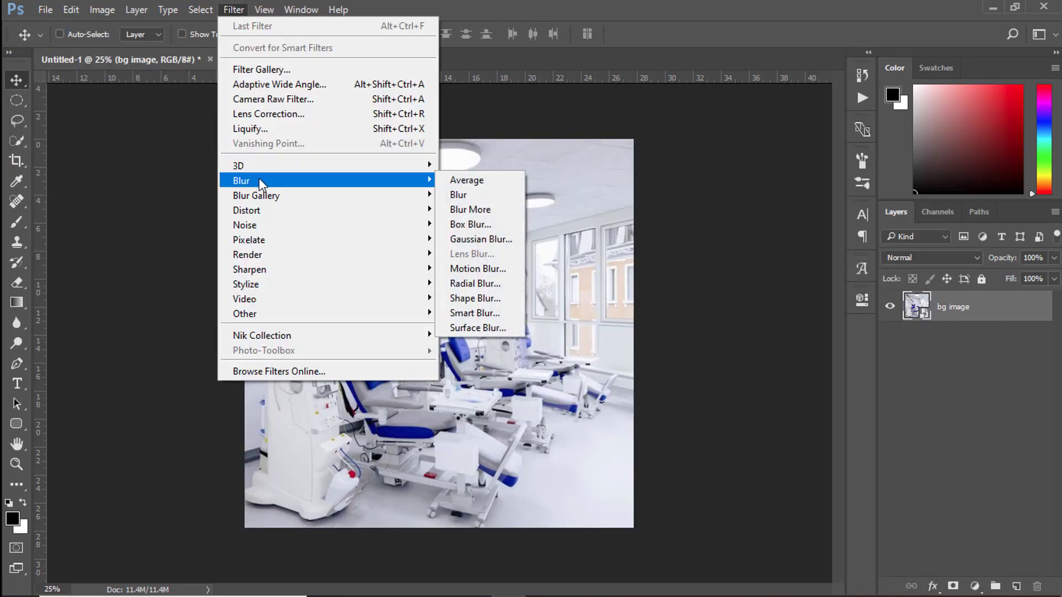
click(465, 238)
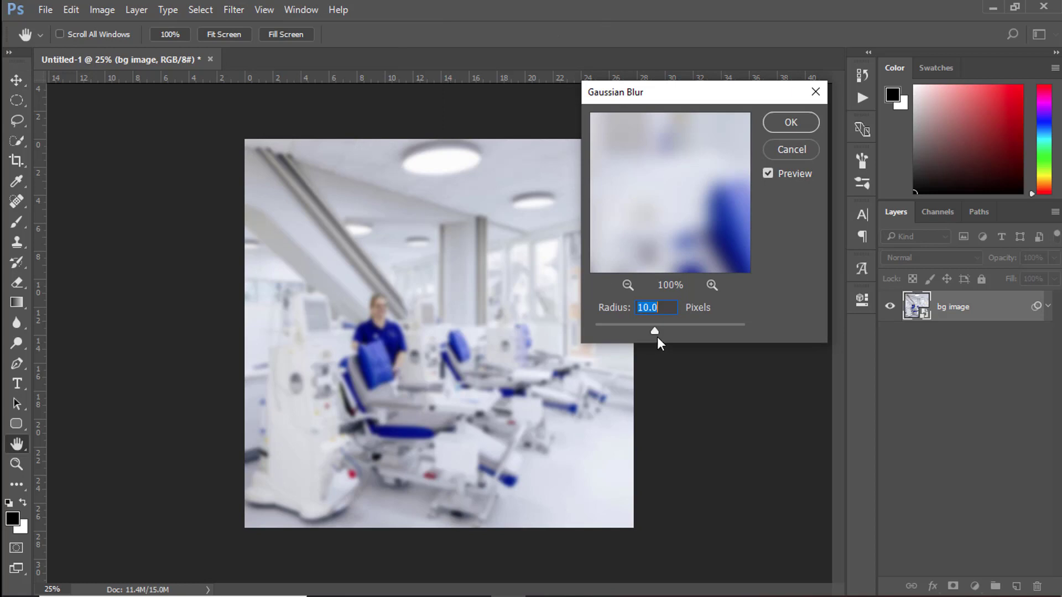
drag(645, 331, 654, 330)
click(775, 124)
click(1048, 305)
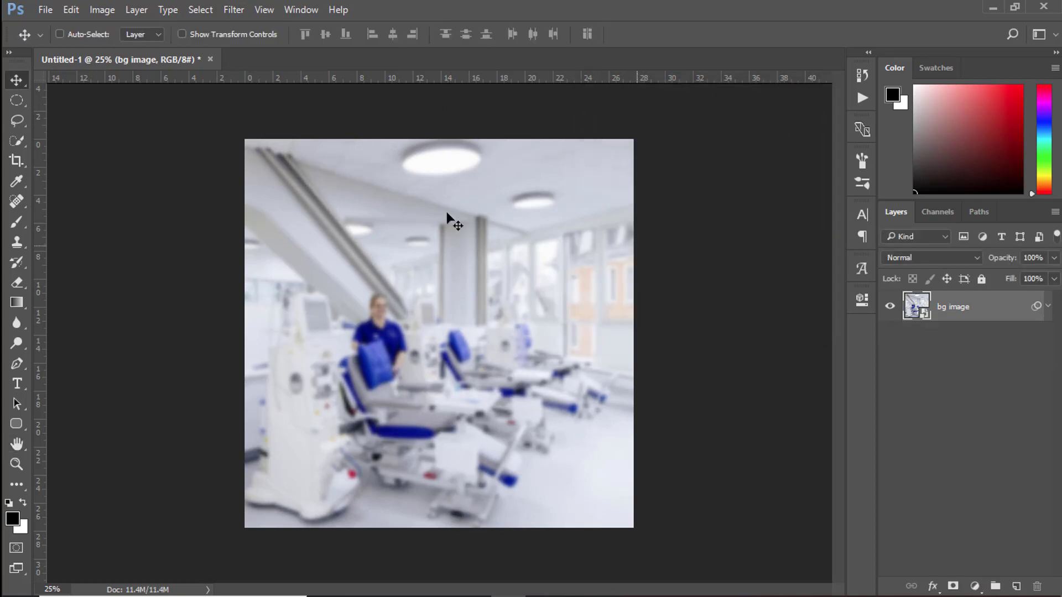
Embed the png image file and shift the doctor toward the canvas's right side, centred at about X 1360 px, Y 1000 px.
click(48, 10)
click(97, 295)
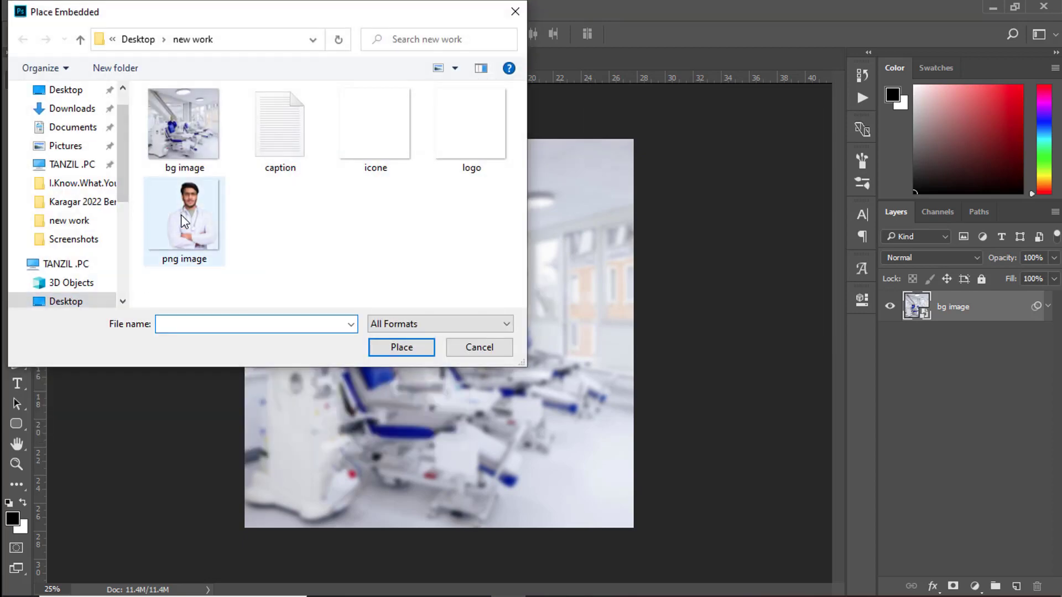
click(181, 215)
click(404, 349)
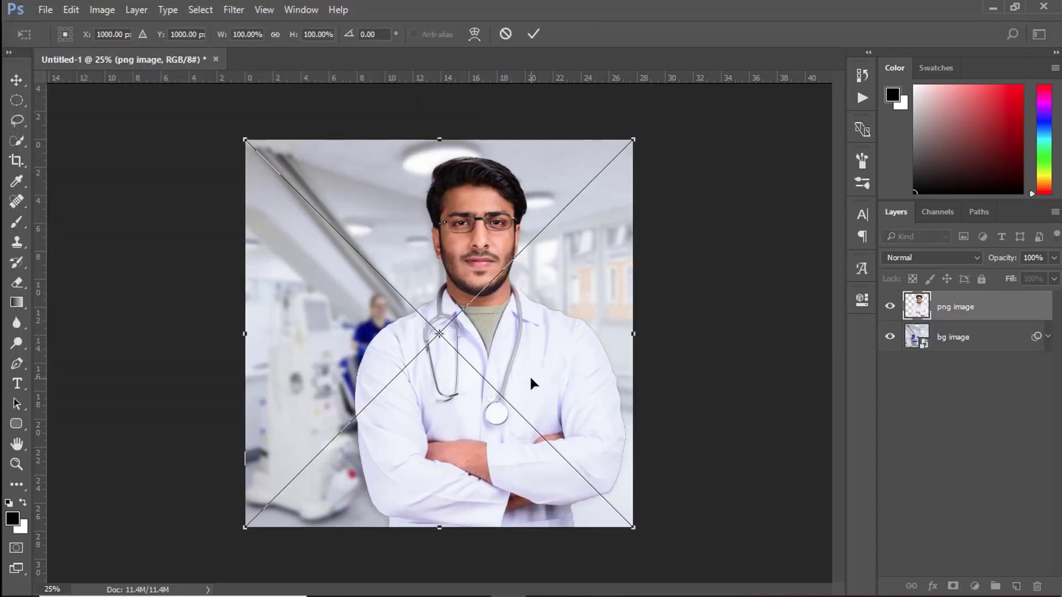
drag(530, 378, 573, 365)
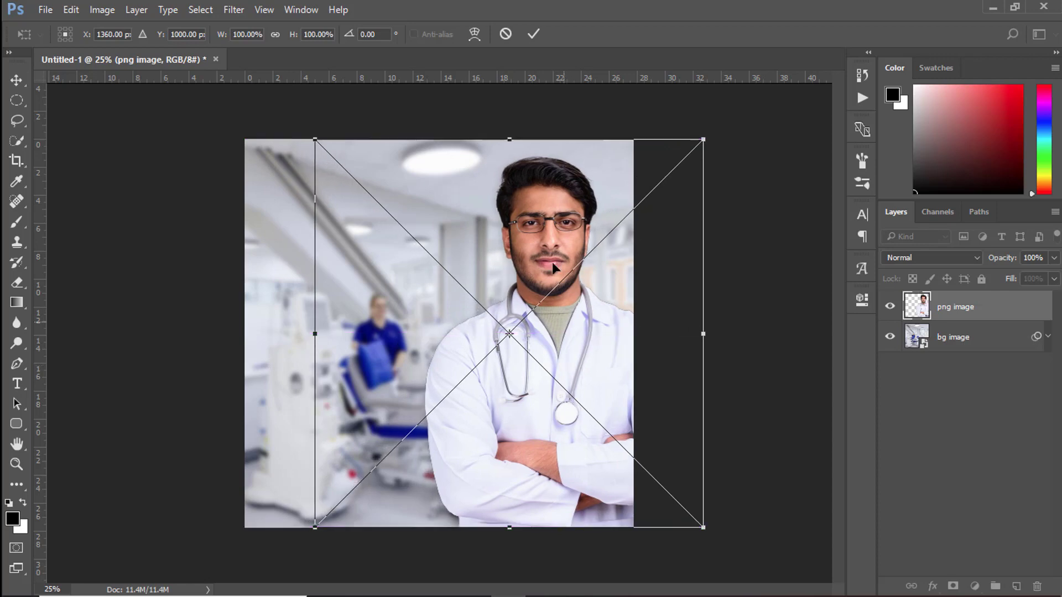
click(533, 34)
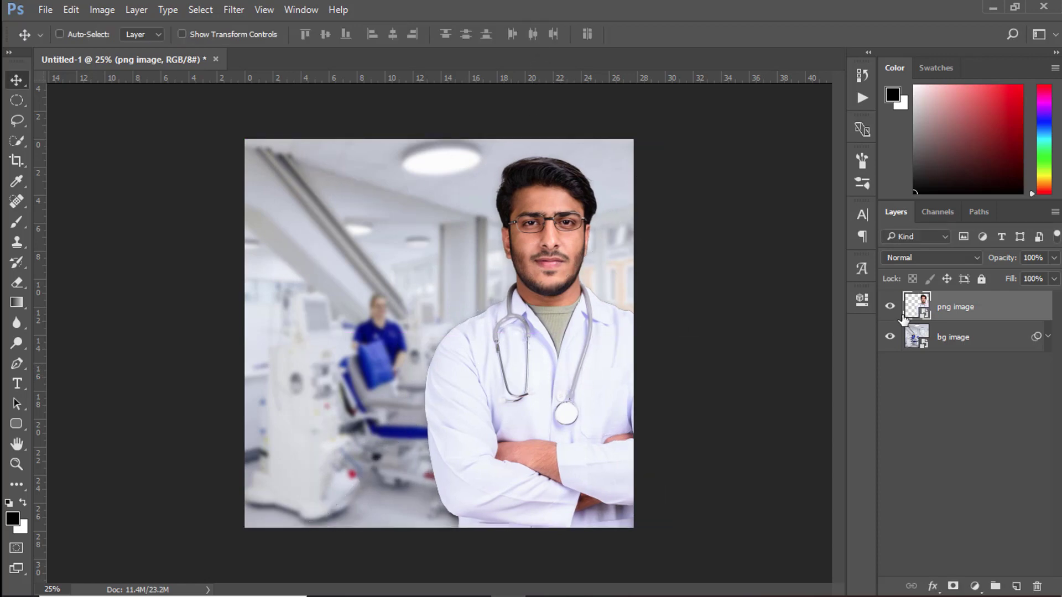
drag(560, 379, 563, 380)
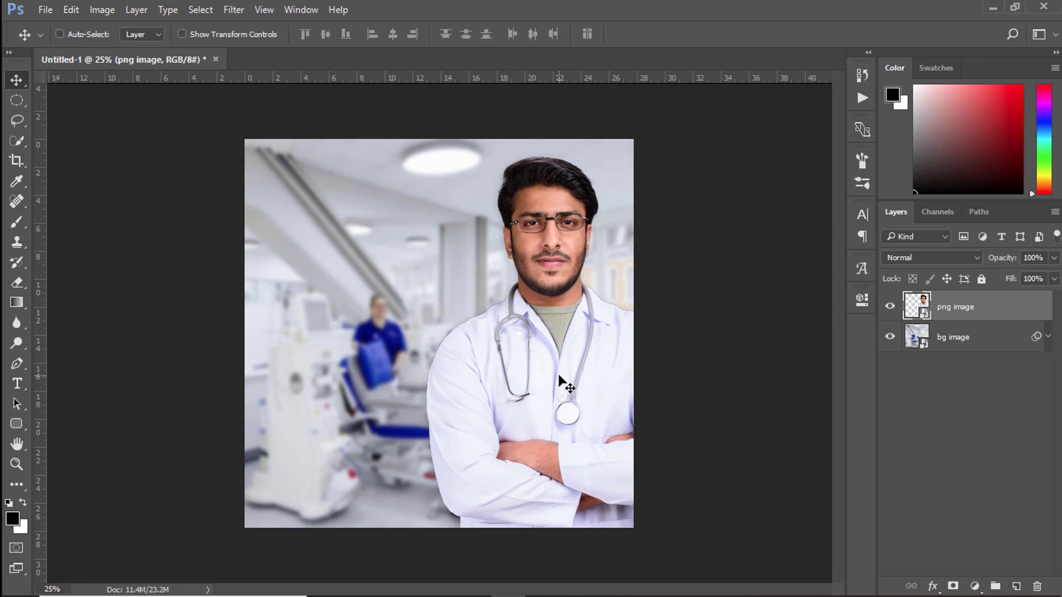
Give the png image layer a Multiply drop shadow with 16% opacity, -16° angle, 90 px distance and 106 px size.
double_click(1004, 311)
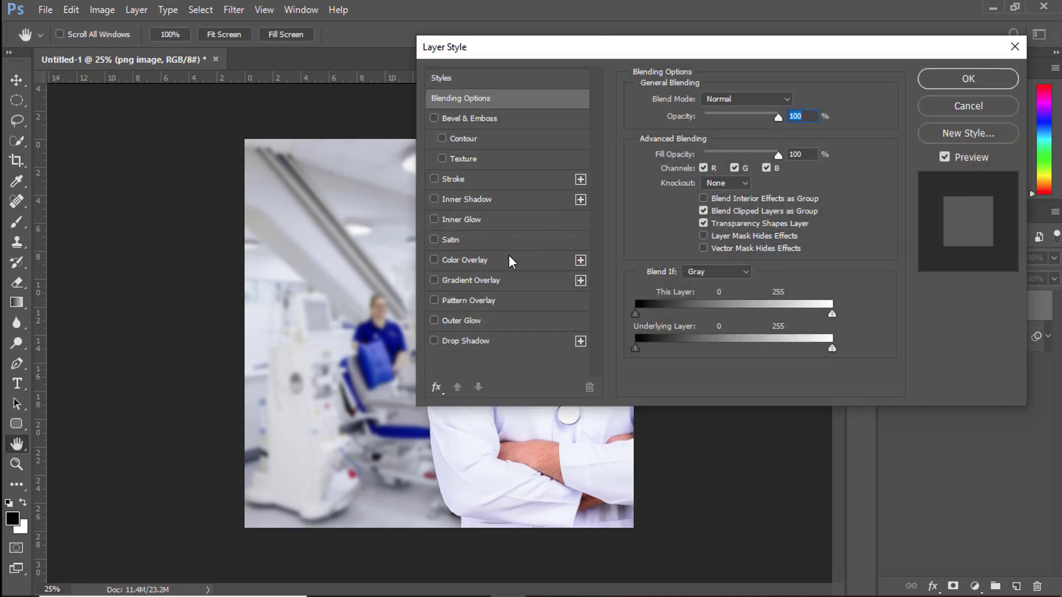
click(534, 345)
drag(694, 47, 864, 35)
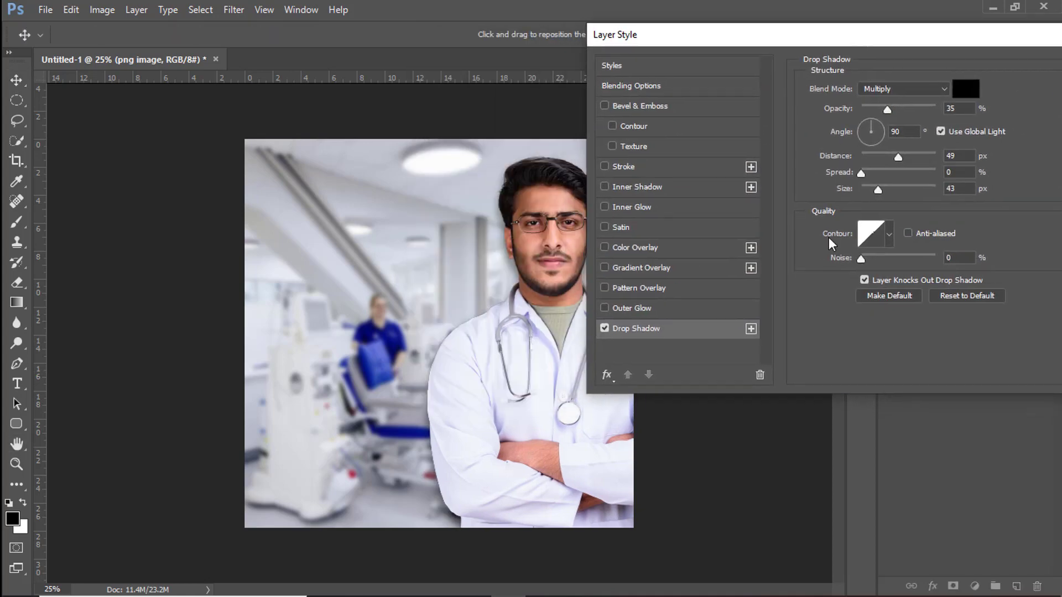
drag(503, 476, 505, 471)
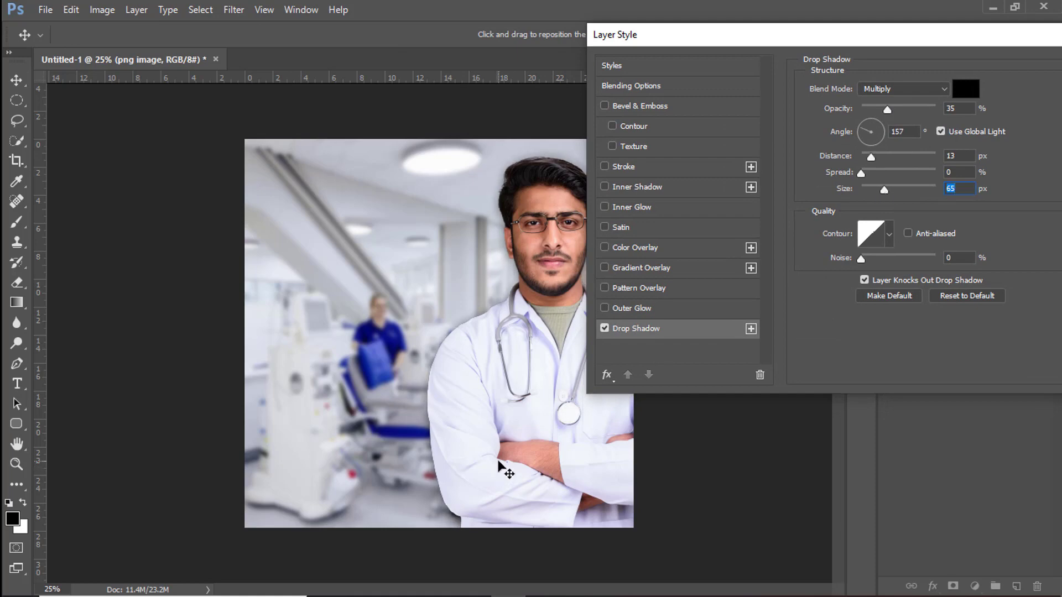
drag(886, 109, 872, 110)
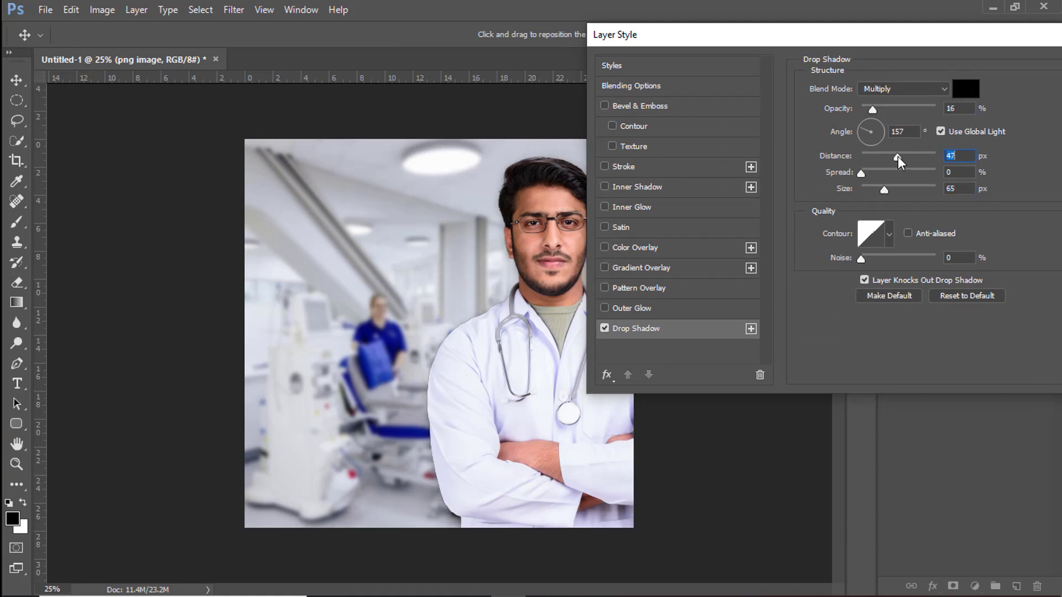
drag(897, 156, 896, 190)
drag(575, 382, 473, 387)
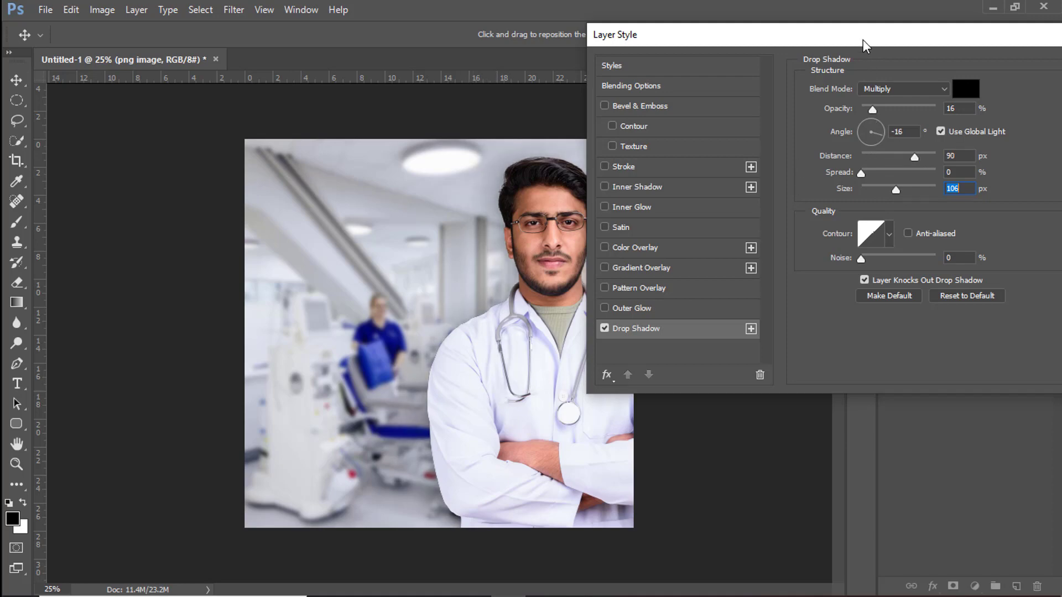
drag(863, 40, 826, 38)
click(1054, 66)
click(1048, 306)
click(984, 412)
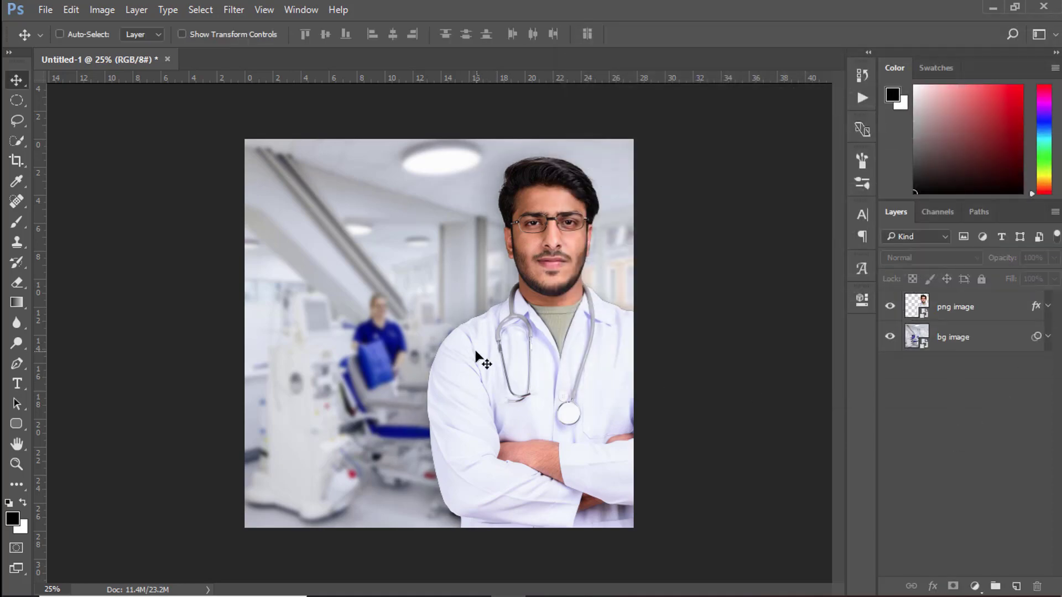
Place a vertical guide near the canvas's left edge and add a gradient fill layer above the png image layer.
drag(40, 371, 264, 365)
click(987, 307)
click(975, 586)
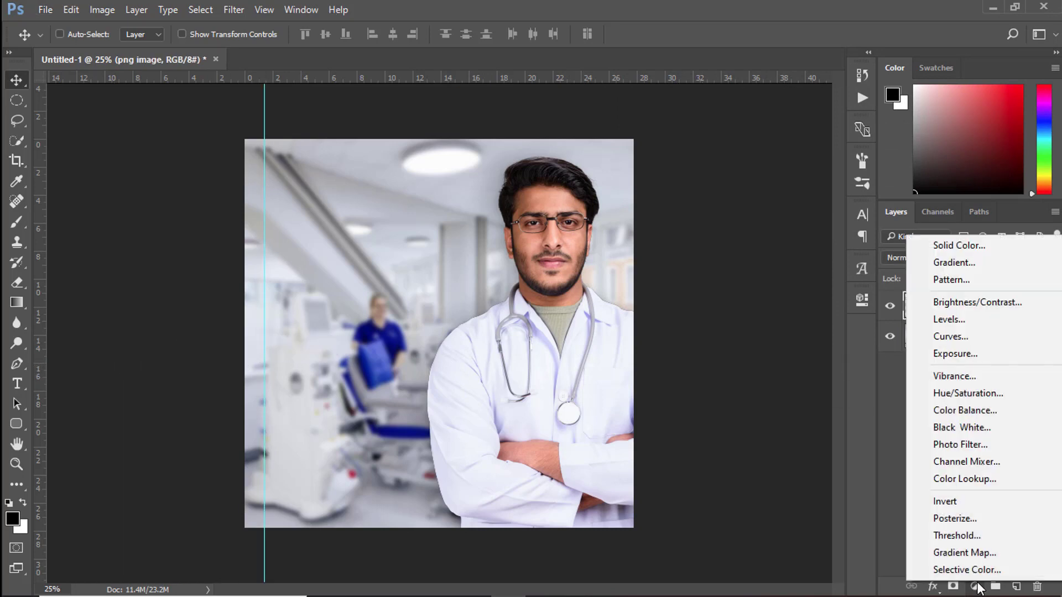
click(953, 266)
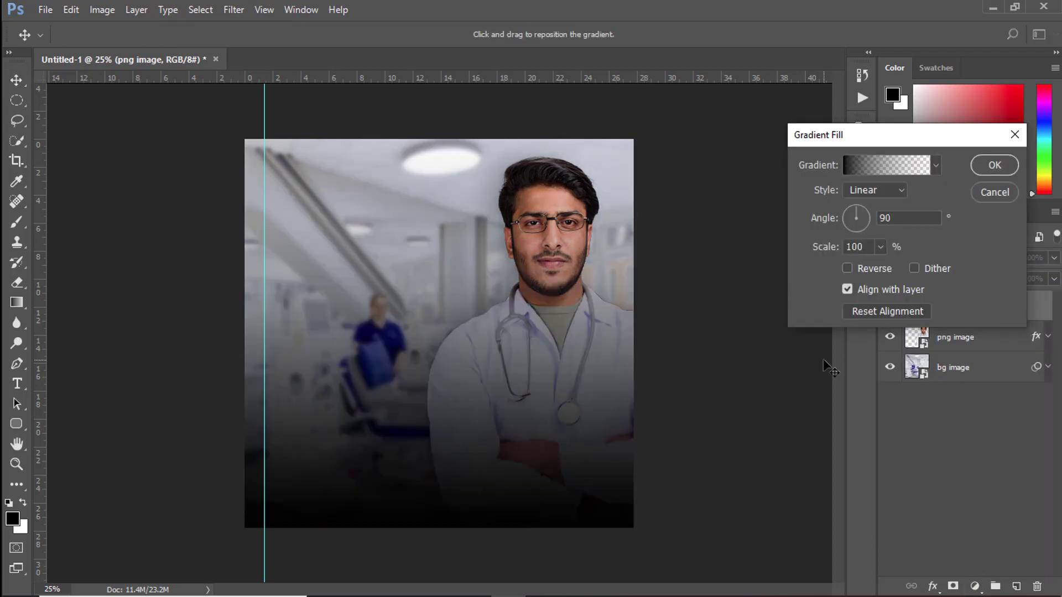
Base the fill's gradient on the Black, White preset and set its black stop to #48c6ef.
click(877, 164)
click(671, 160)
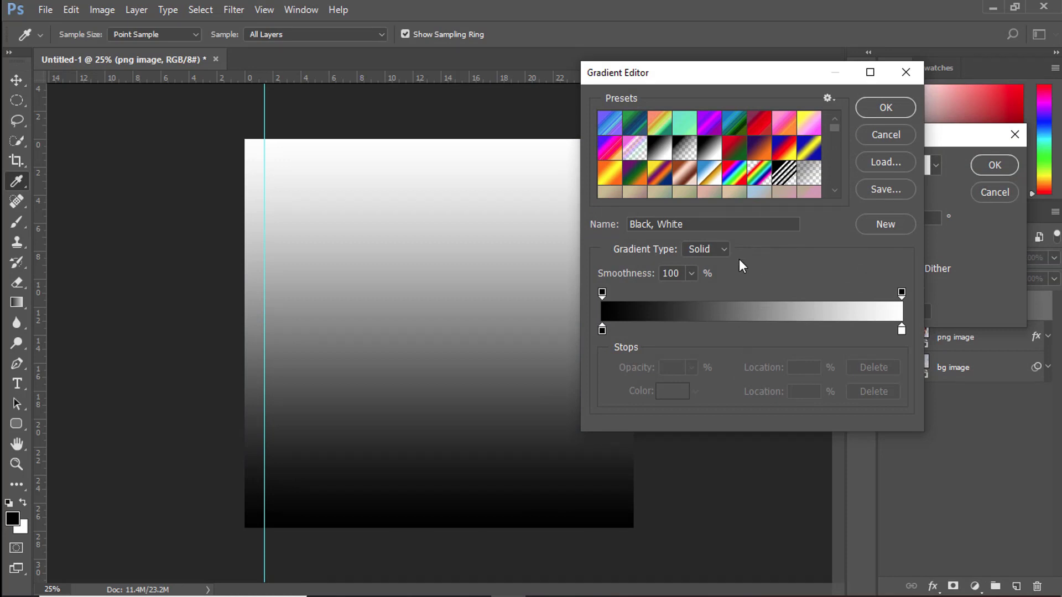
click(602, 330)
click(672, 391)
text(48c6ef)
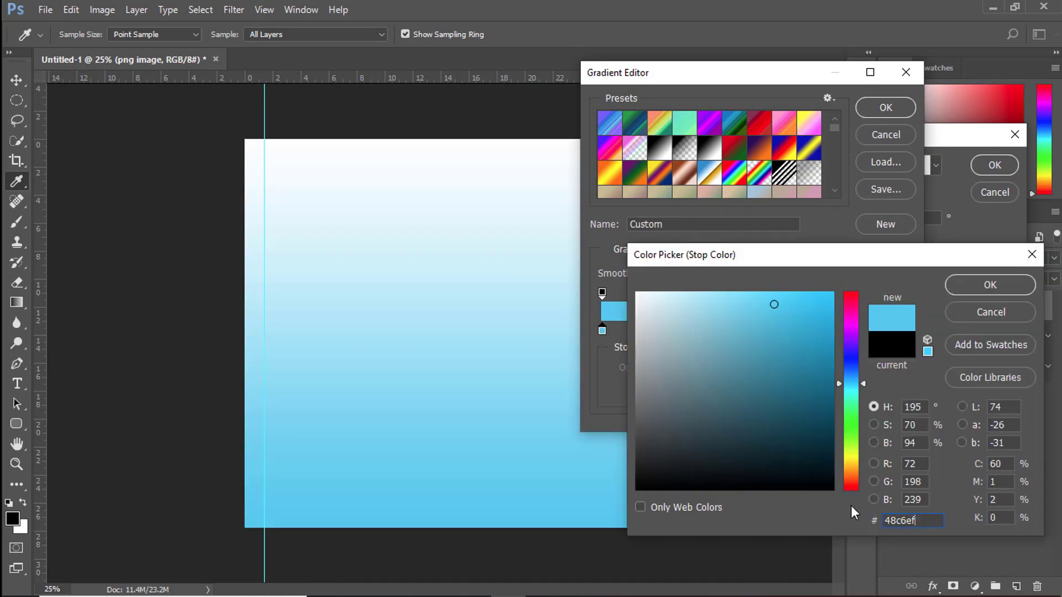
click(971, 285)
Set the gradient's white end stop to #6f86d6 and accept the edited gradient.
click(901, 333)
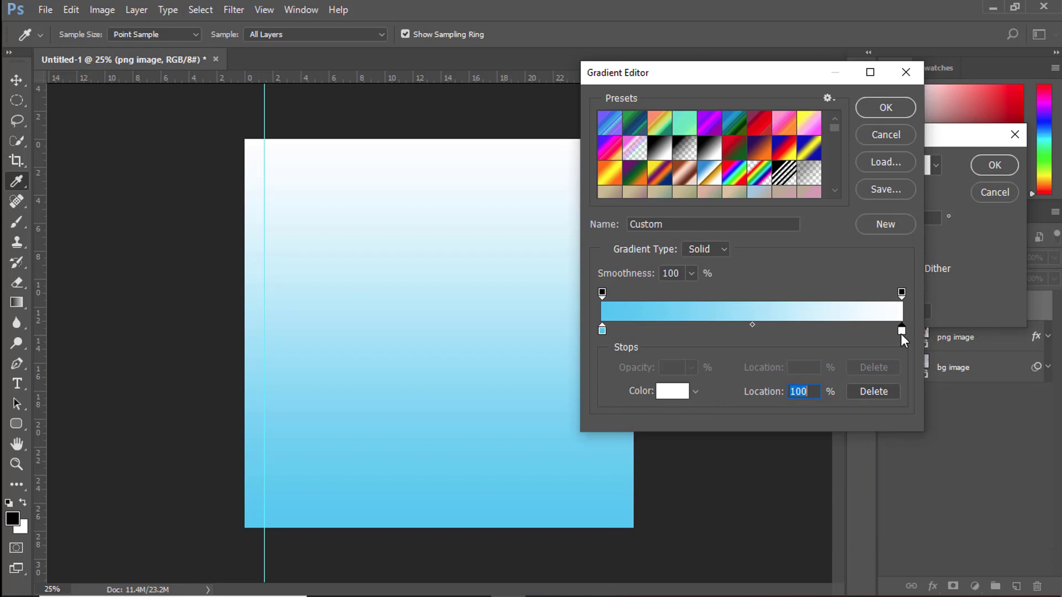
click(664, 392)
drag(916, 519, 885, 521)
right_click(913, 521)
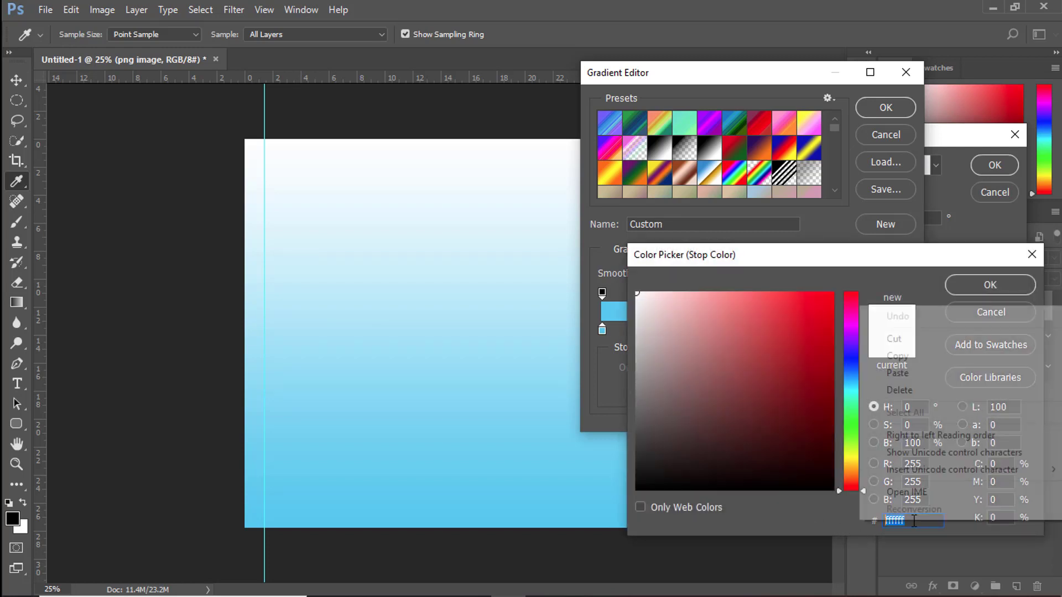
click(901, 374)
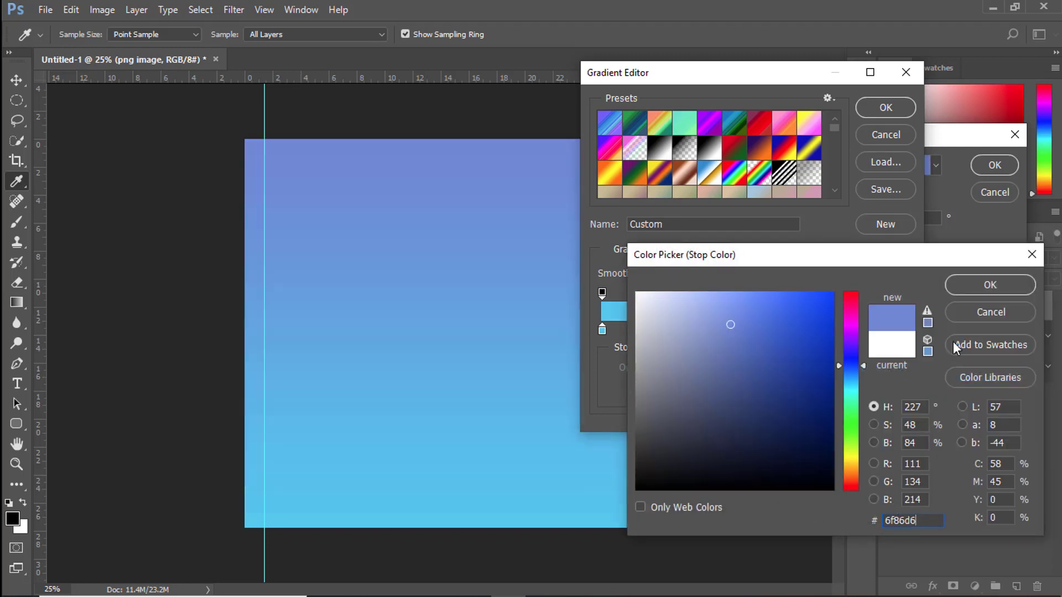
click(966, 287)
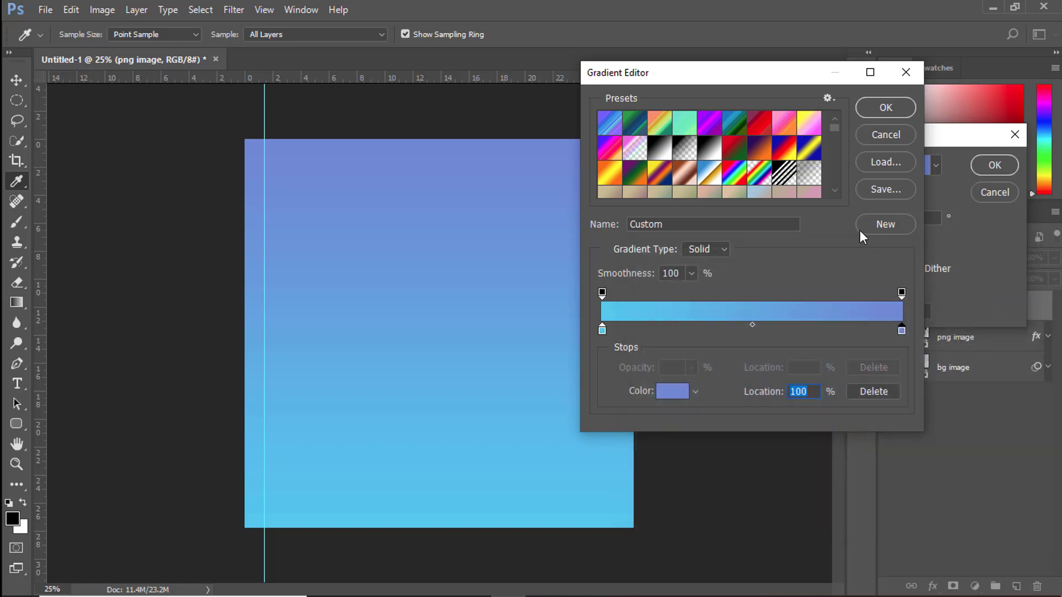
click(876, 110)
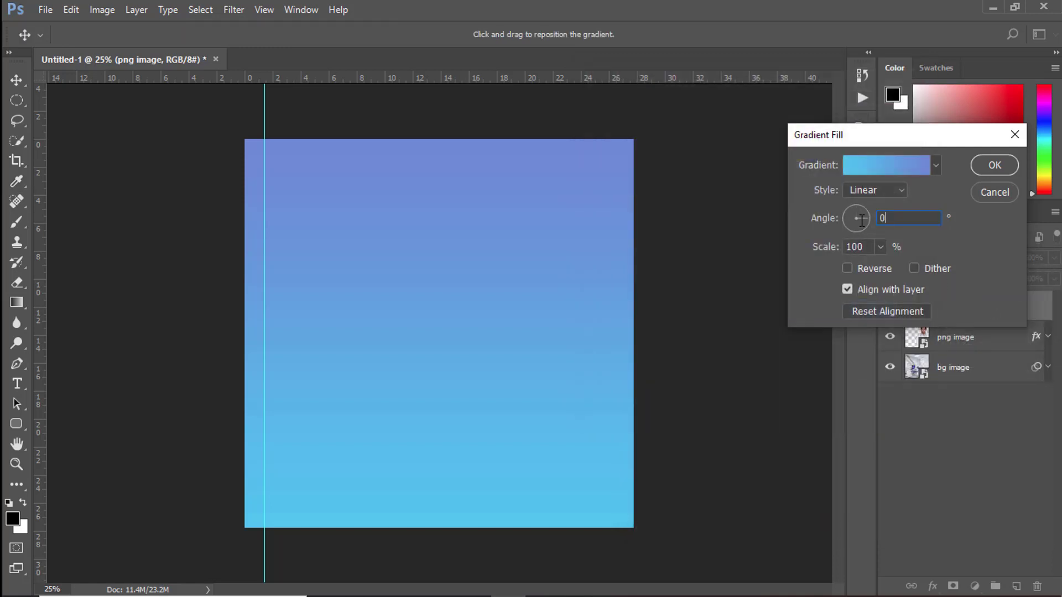
Set the gradient fill's angle to 0° and its layer's blend mode to Color.
text(0)
click(995, 165)
click(927, 257)
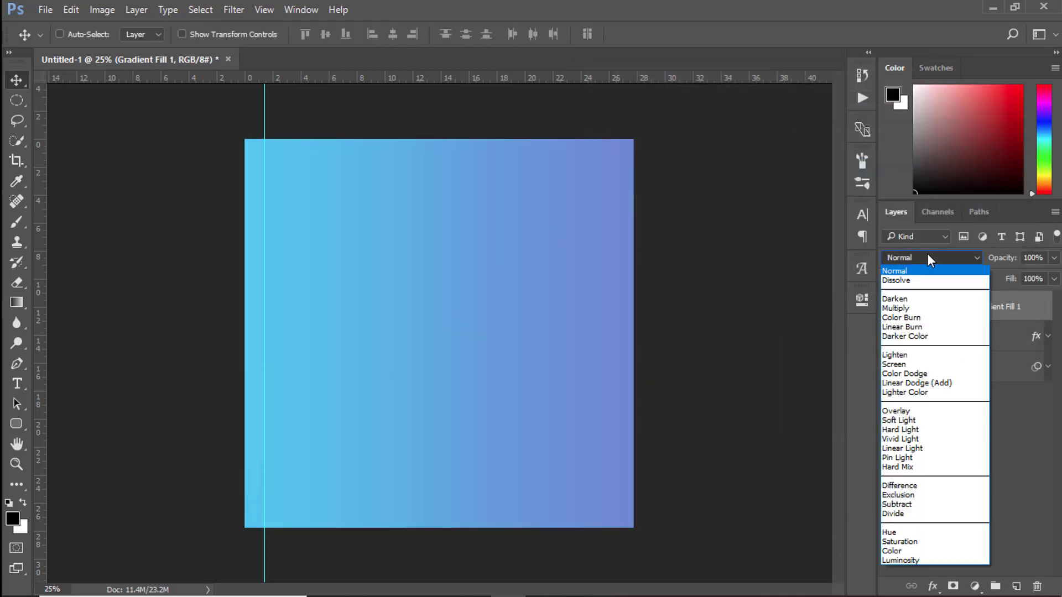
click(894, 550)
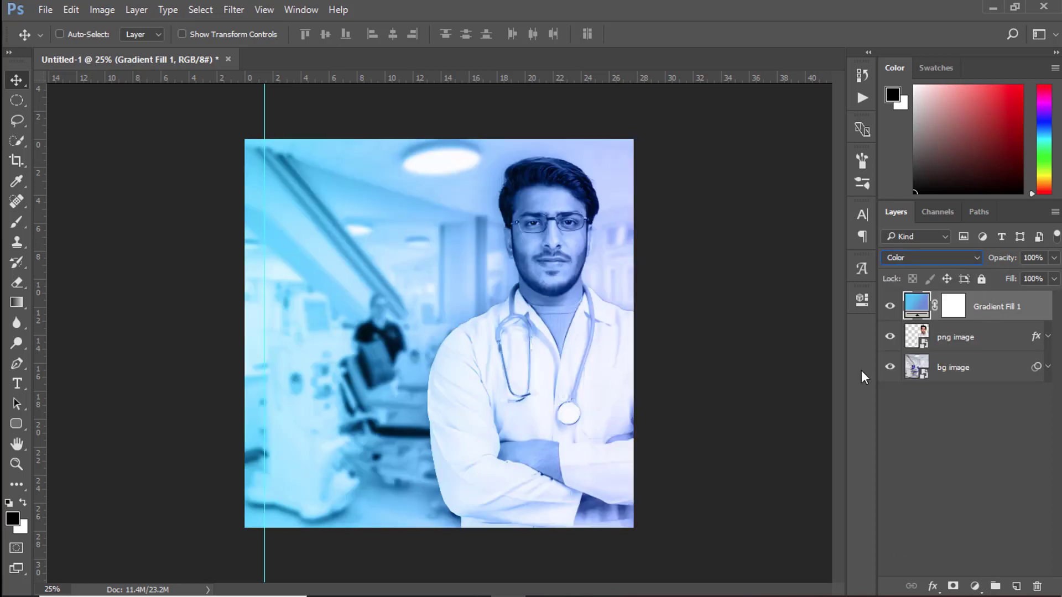
Add a second gradient fill layer above the first, based on the Black, White preset, and set its black stop to #209cff.
click(975, 588)
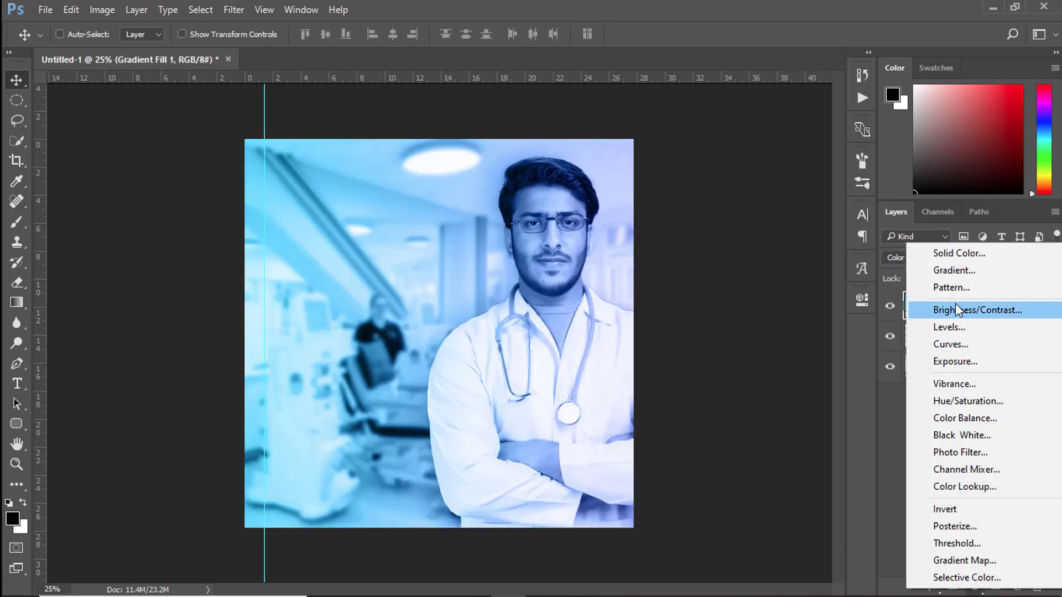
click(946, 270)
click(867, 169)
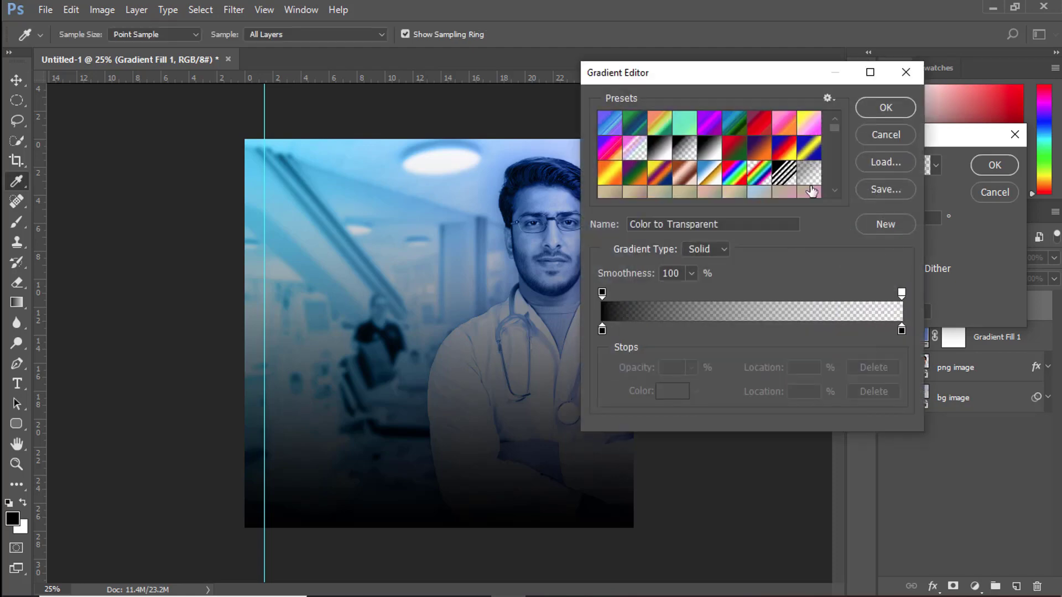
click(658, 149)
click(603, 330)
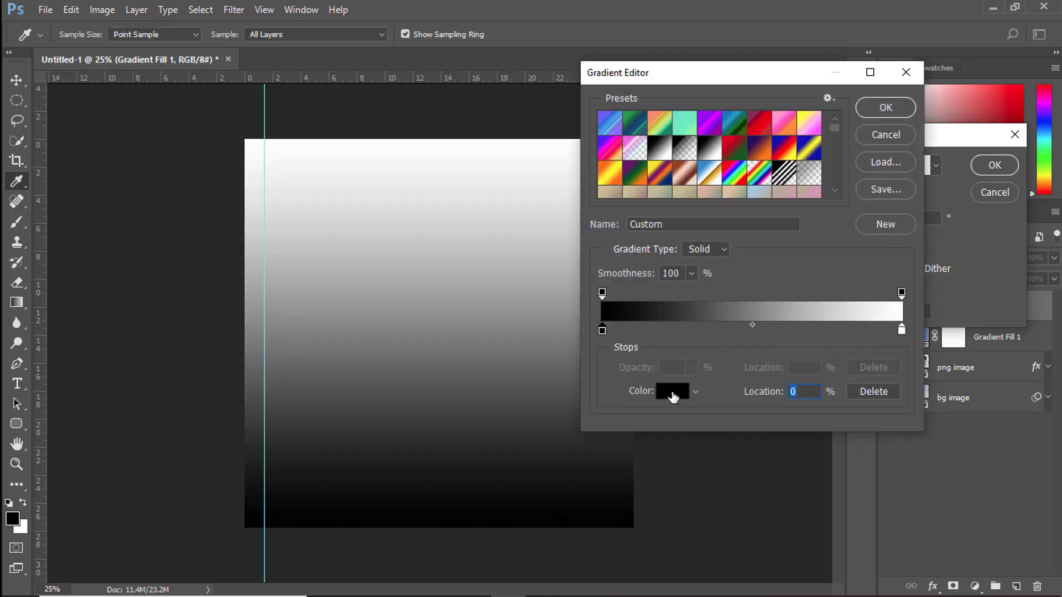
click(671, 392)
text(209cff)
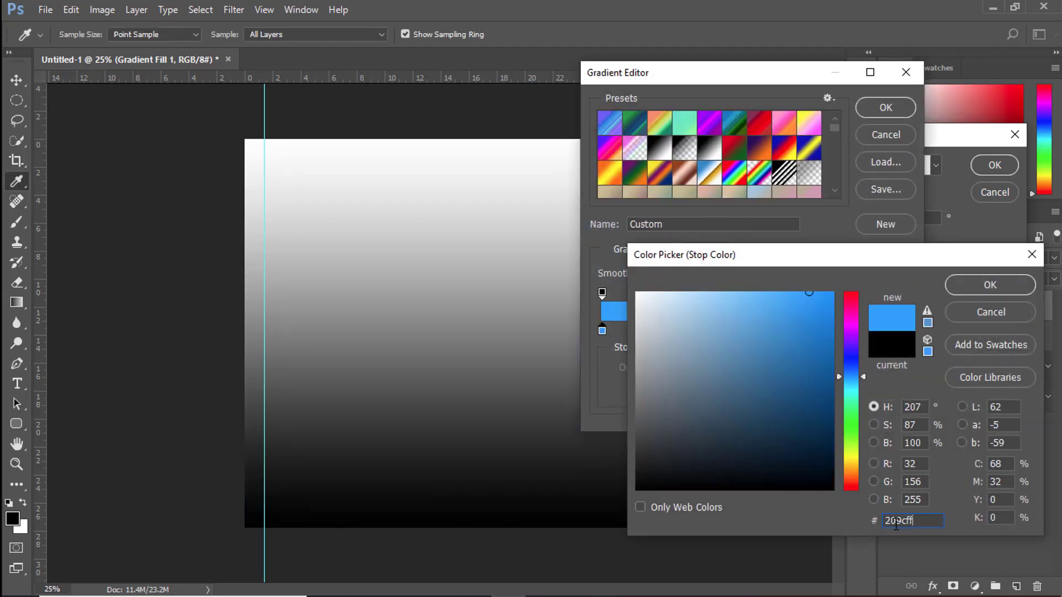
click(962, 285)
Set the gradient's white end stop to #68e0cf and the fill's angle to 0°.
click(902, 338)
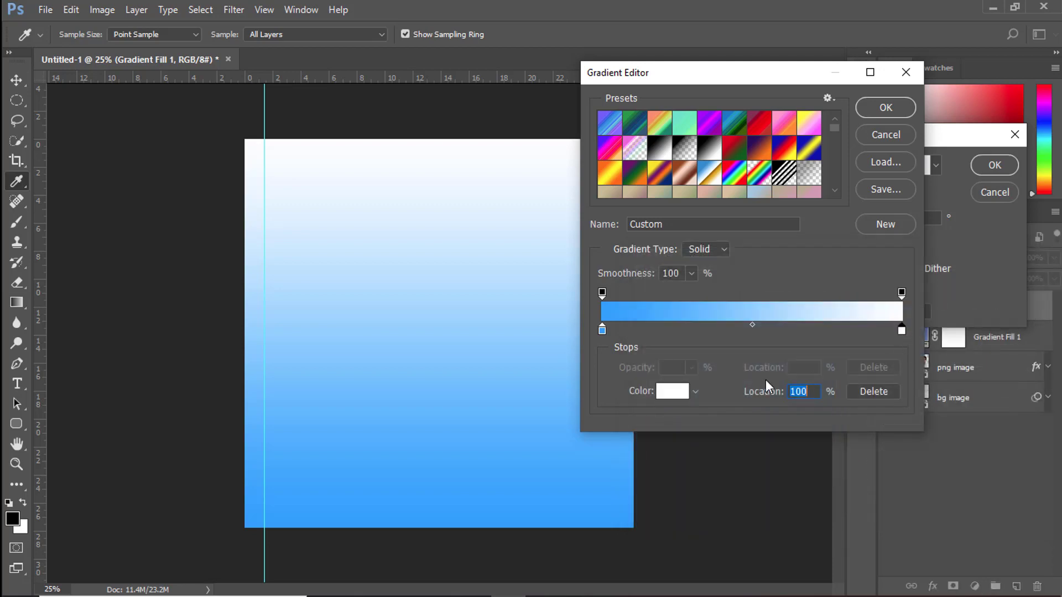
double_click(668, 395)
drag(925, 521, 866, 526)
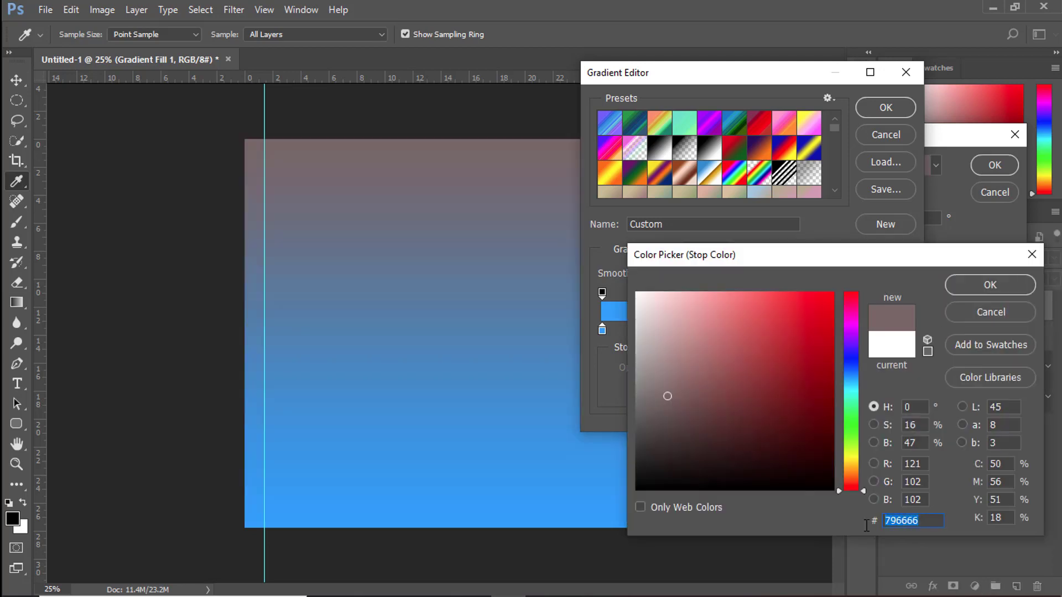
text(68e0cf)
click(978, 287)
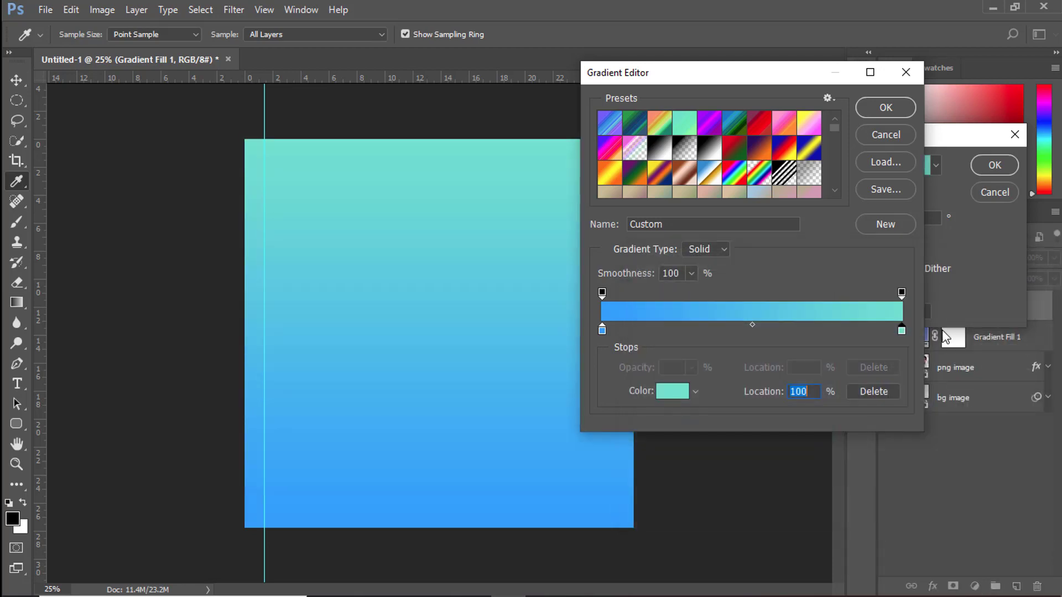
click(885, 106)
text(0)
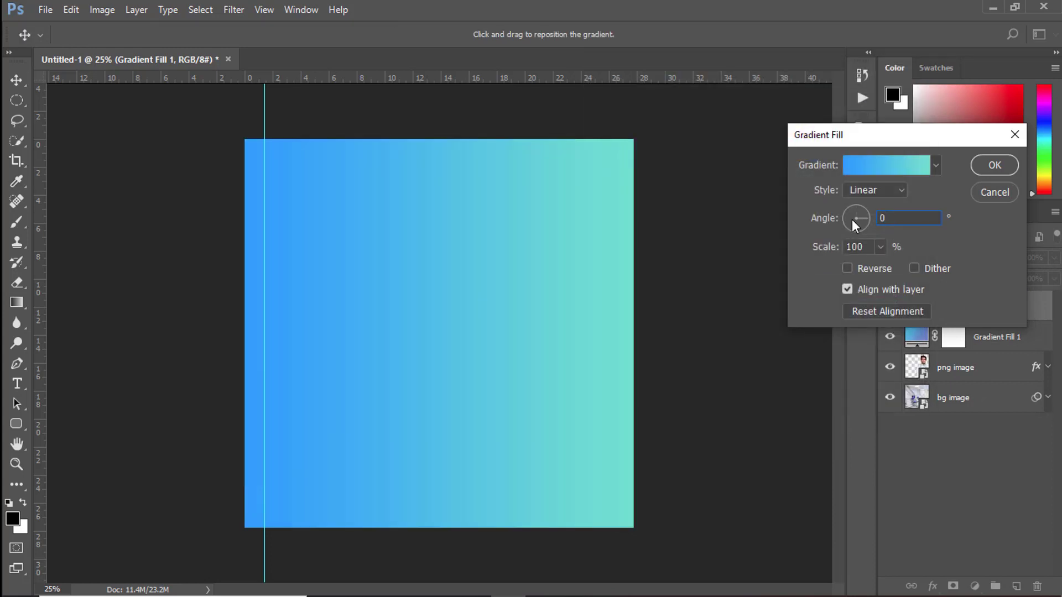
click(993, 166)
Set the second gradient fill layer's blend mode to Multiply and its opacity to 50%.
click(934, 257)
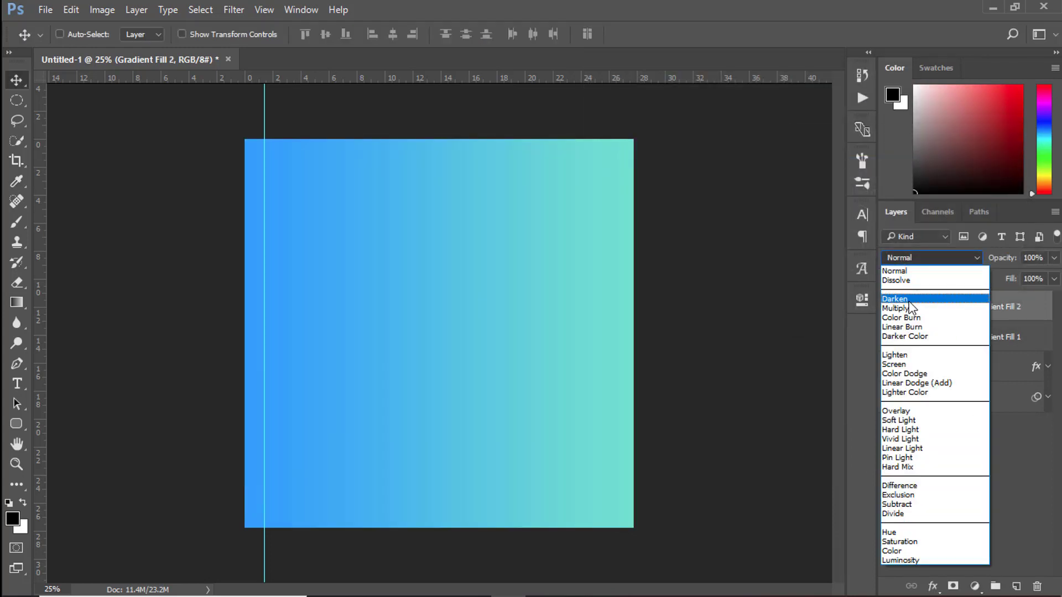
click(897, 308)
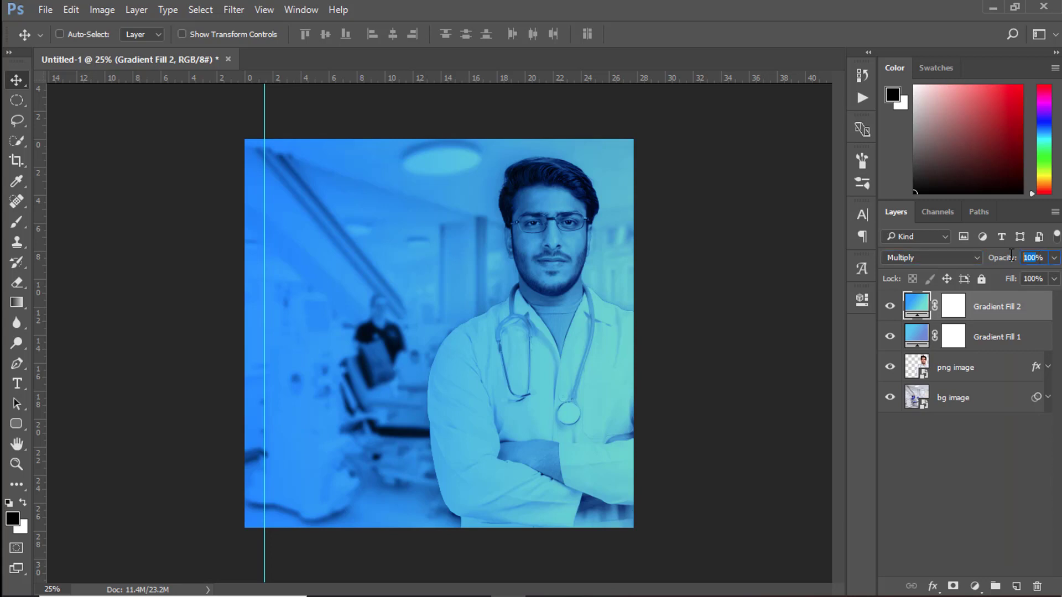
text(50)
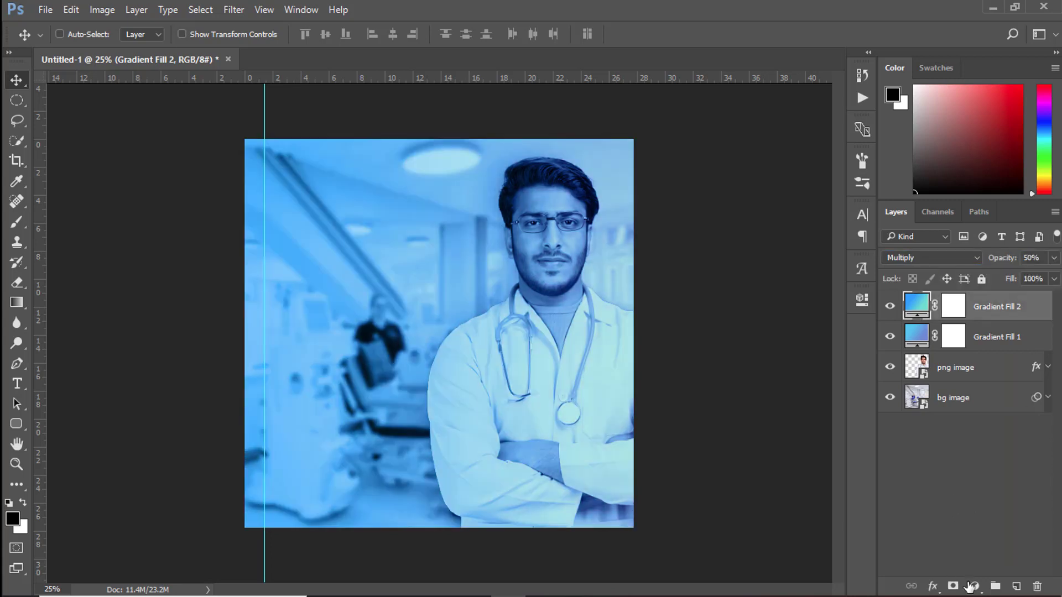
Add a third gradient fill layer on top using the black Color to Transparent gradient at an angle of 0°.
click(971, 586)
click(951, 264)
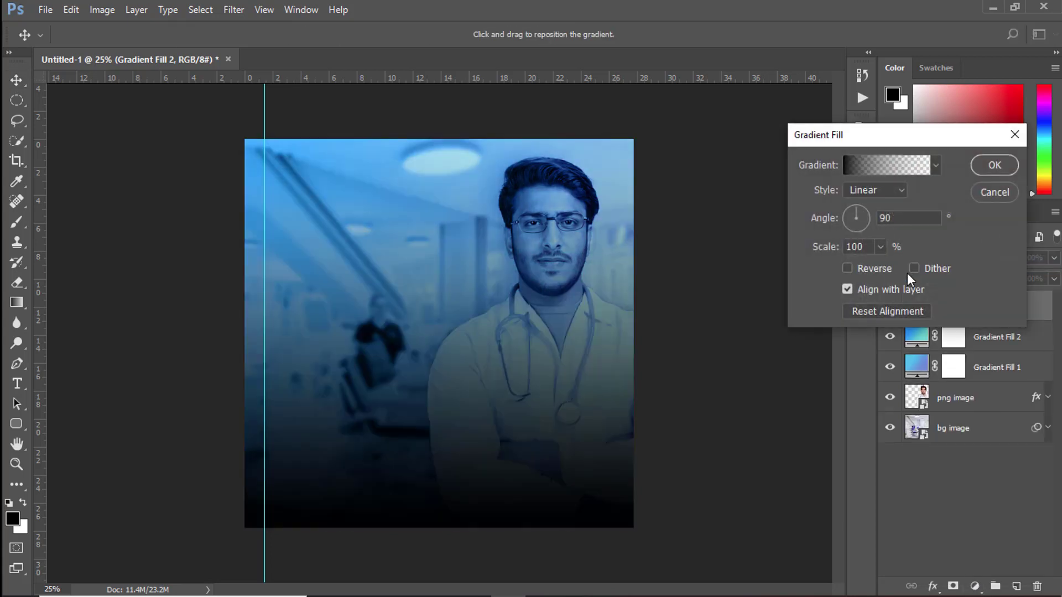
text(0)
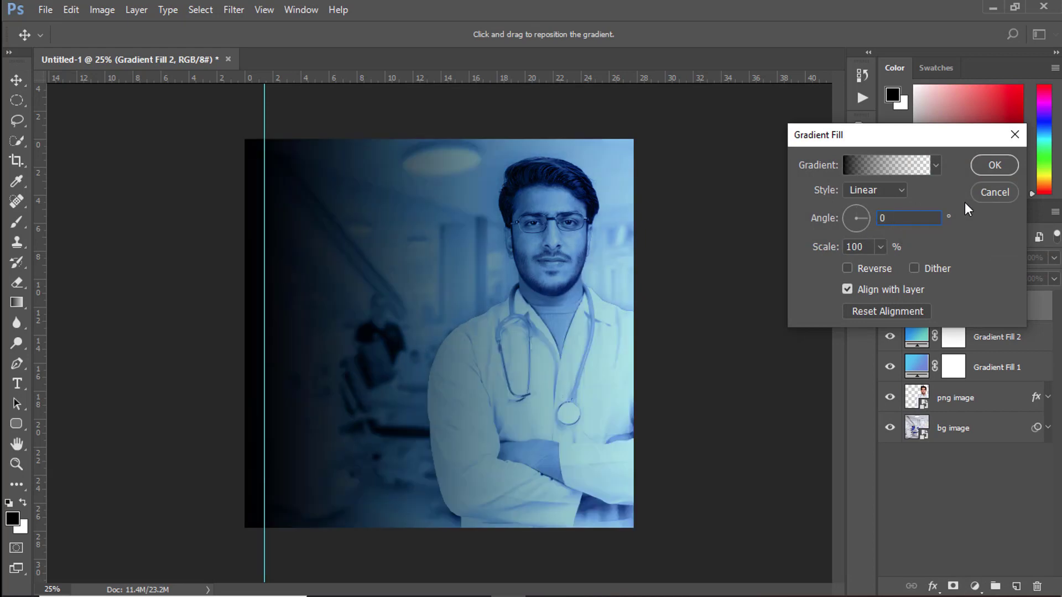
click(887, 170)
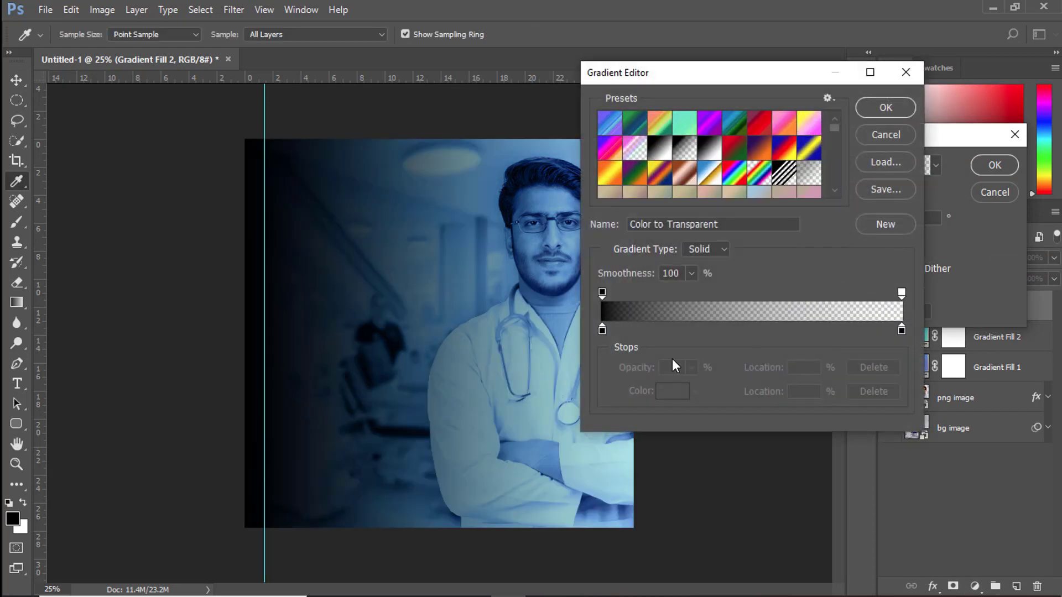
click(905, 110)
click(994, 163)
Set the third gradient fill's blend mode to Soft Light and compare the image with that layer hidden and shown.
click(930, 257)
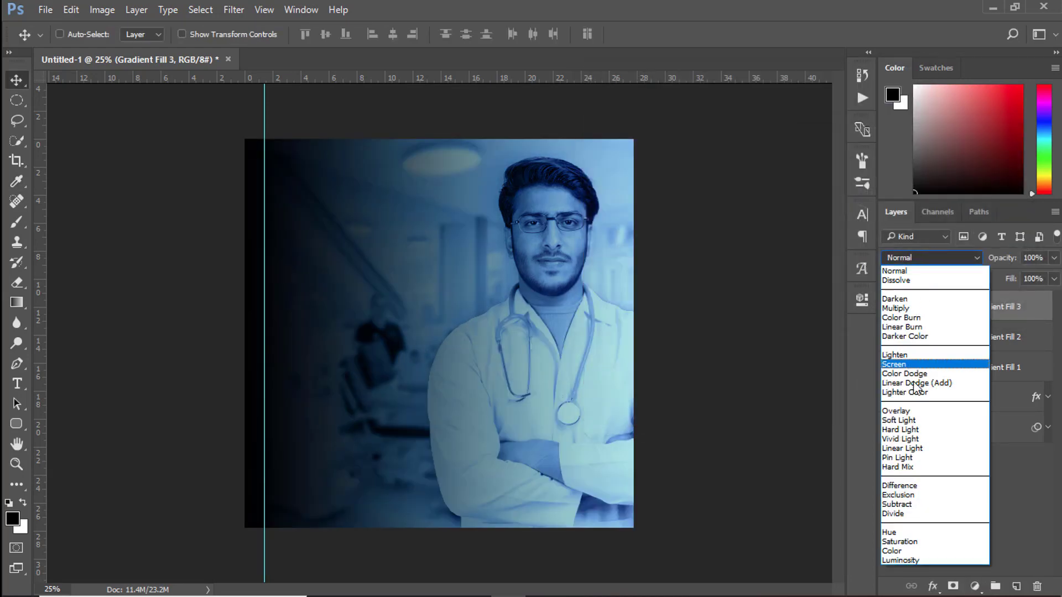
click(901, 420)
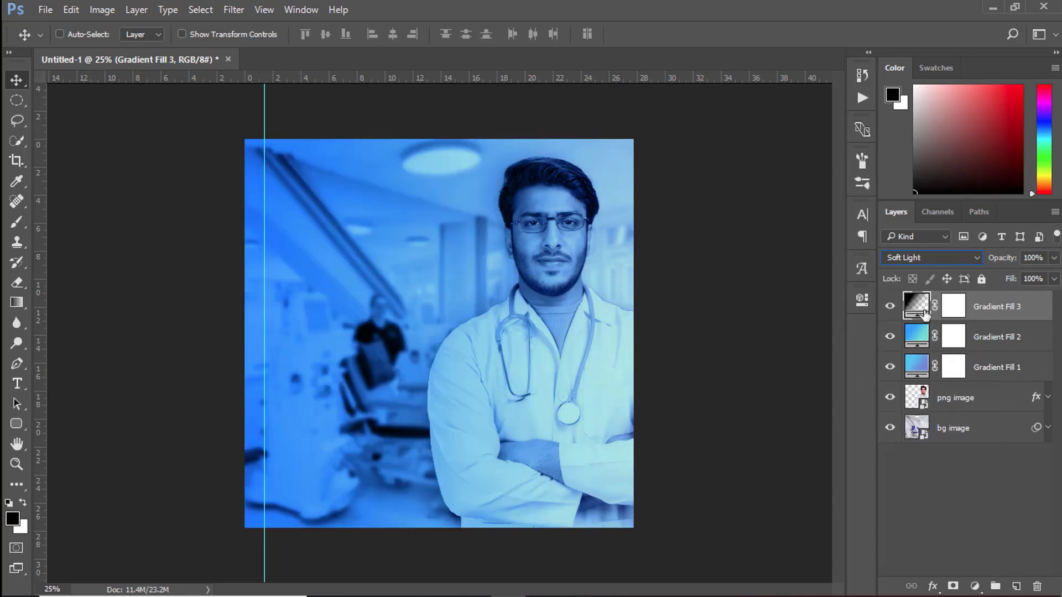
click(890, 308)
click(891, 308)
click(890, 307)
click(891, 308)
Create a new top layer and draw a horizontal black-to-transparent linear gradient from outside the canvas's left edge toward the doctor.
click(1010, 583)
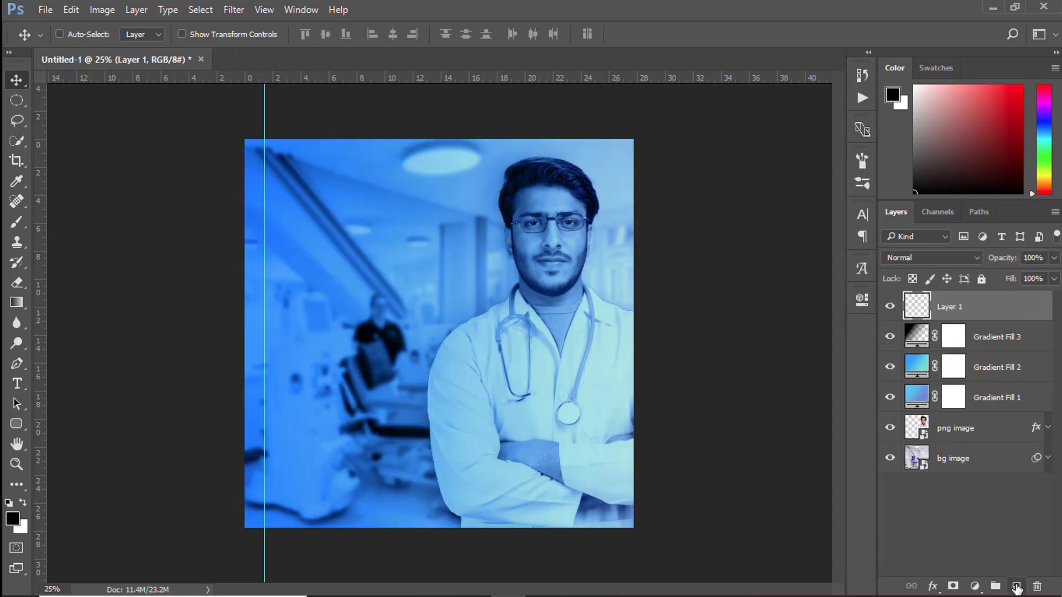
click(17, 303)
drag(170, 304, 373, 303)
drag(65, 314, 508, 316)
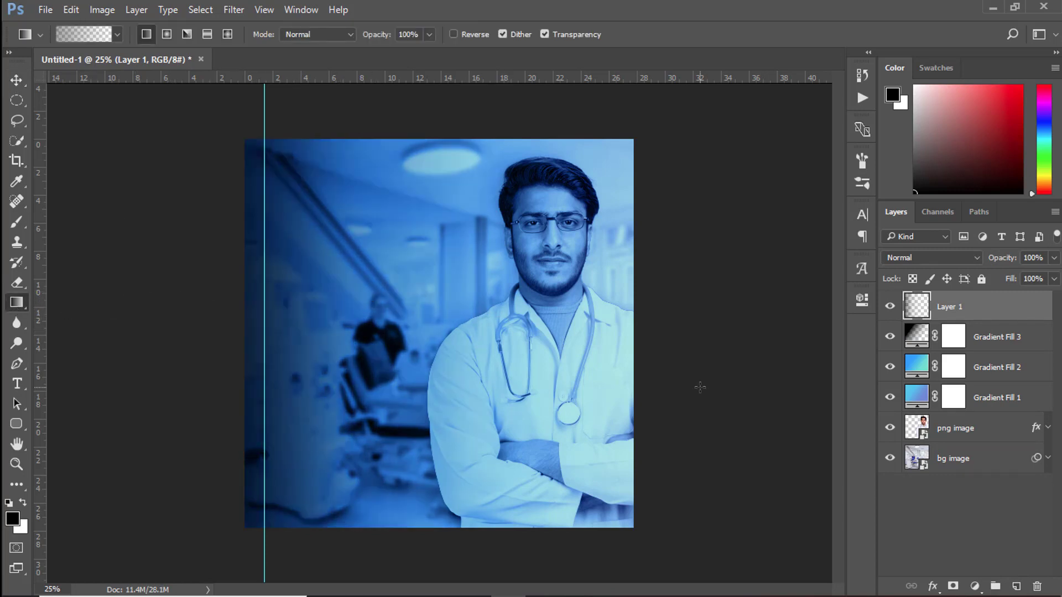
key(z)
key(v)
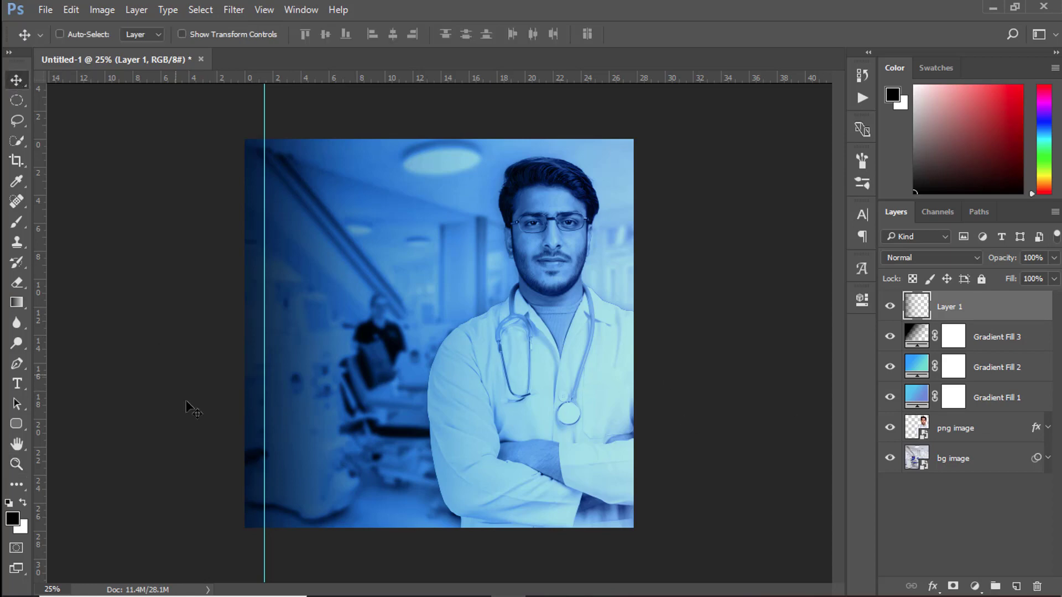
Compare the image with and without the drawn gradient layer and lower that layer's opacity to 80%.
click(889, 306)
click(889, 306)
drag(1006, 258, 997, 261)
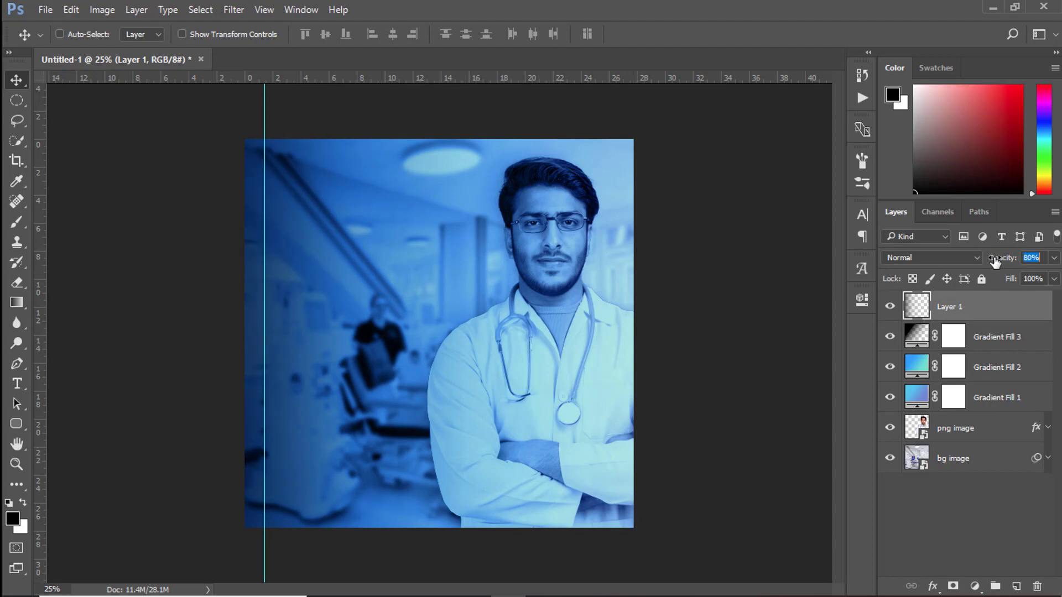
click(978, 498)
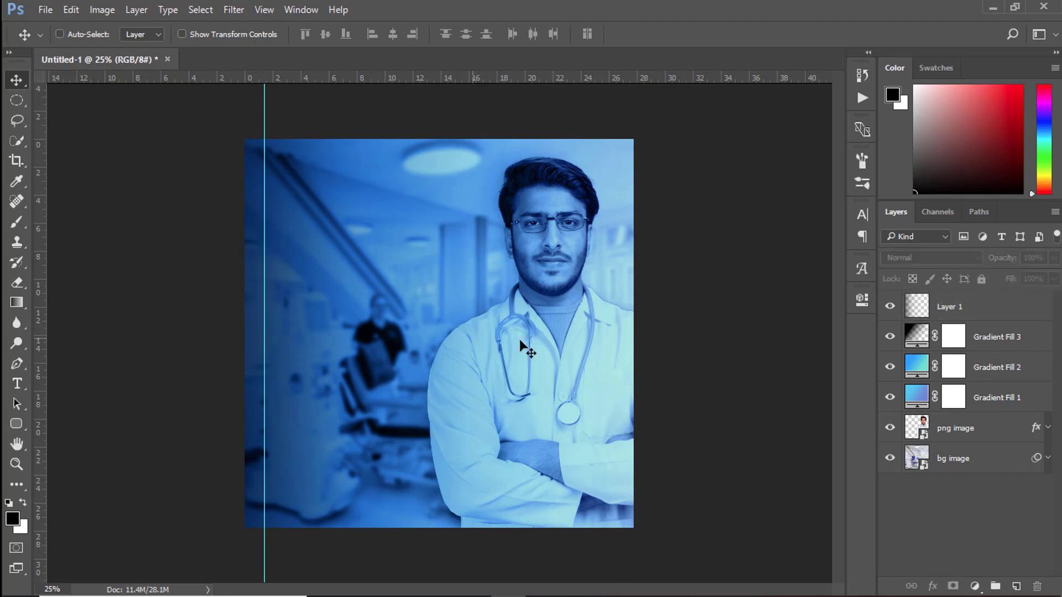
Start a text layer above the drawn gradient layer, in the canvas's upper-left area, using Montserrat Bold at 166 pt.
click(986, 303)
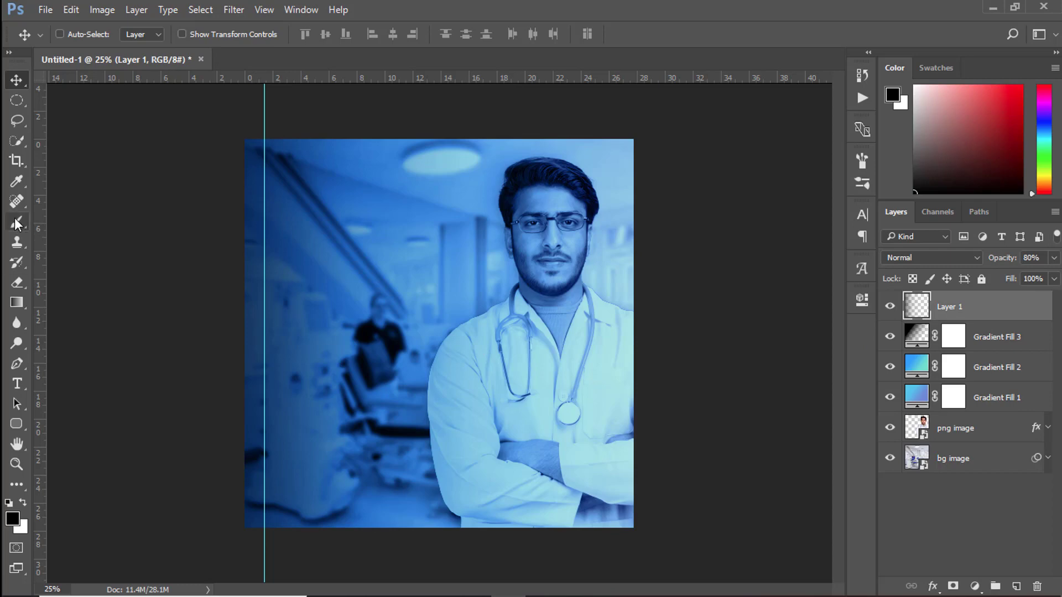
key(t)
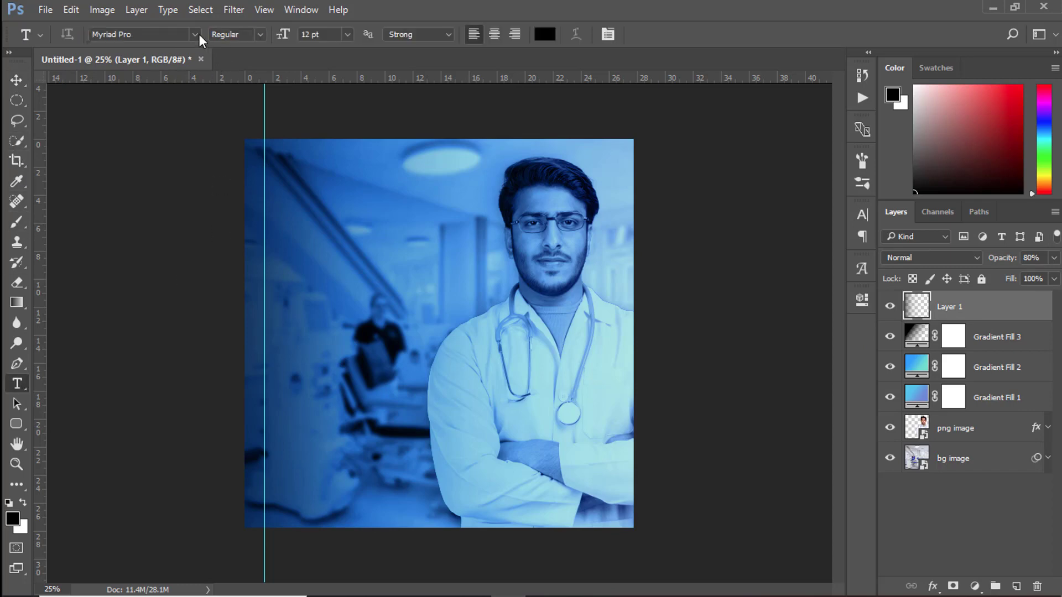
click(196, 34)
drag(384, 350, 383, 88)
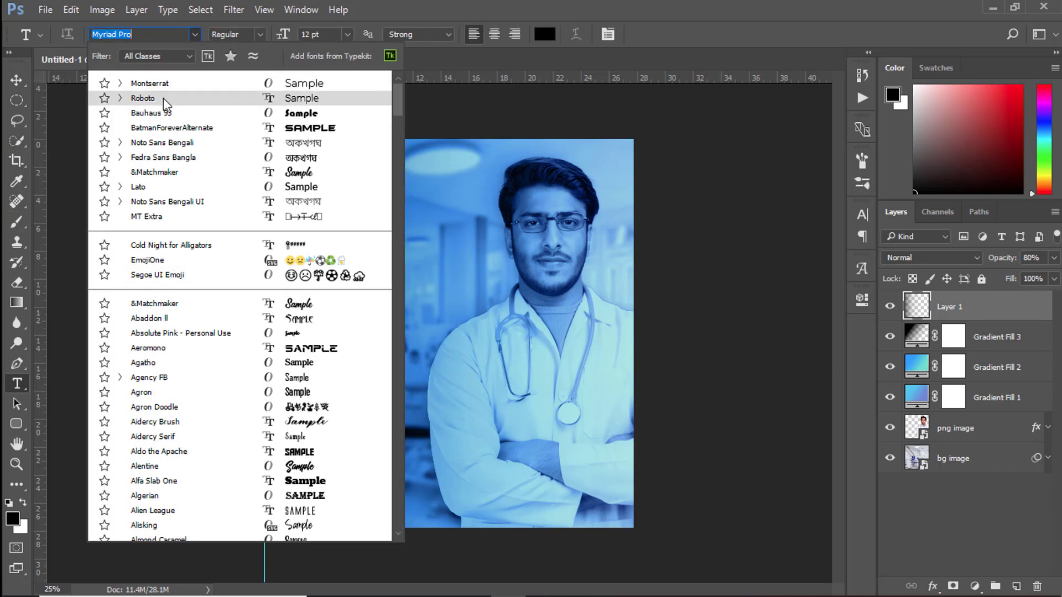
click(147, 85)
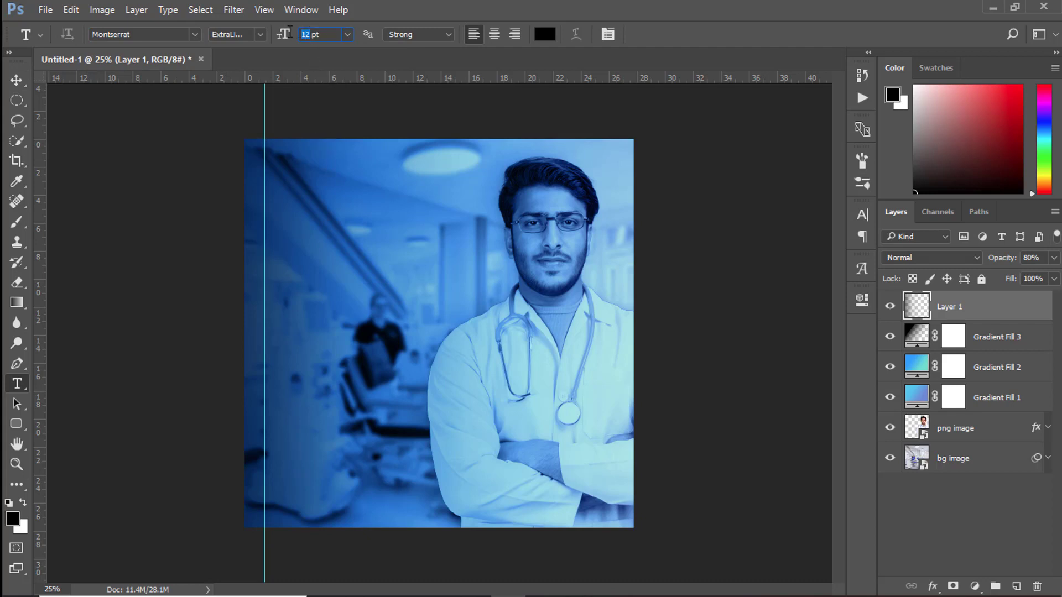
click(311, 246)
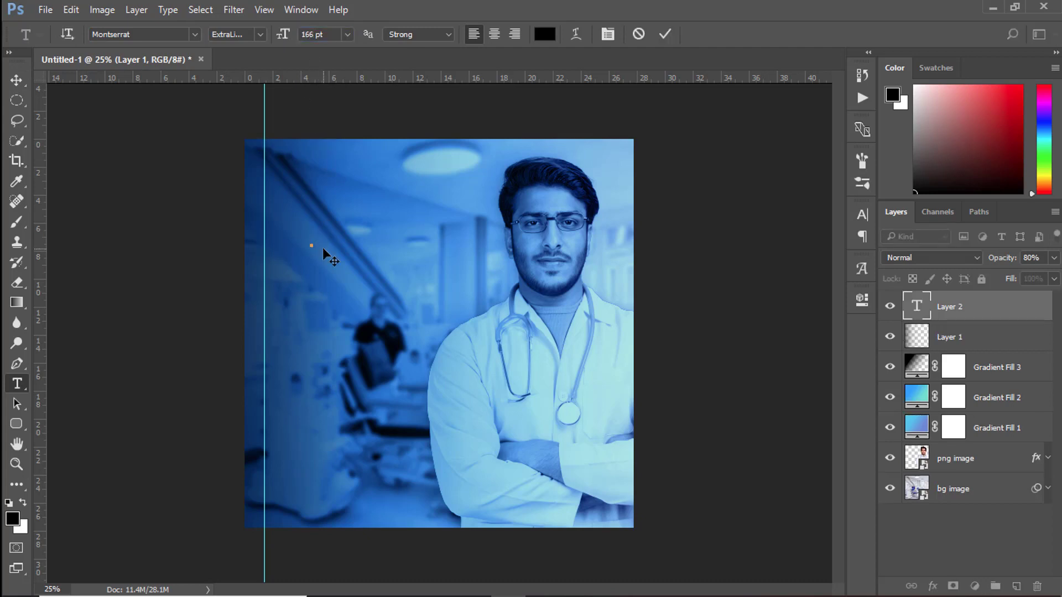
click(260, 35)
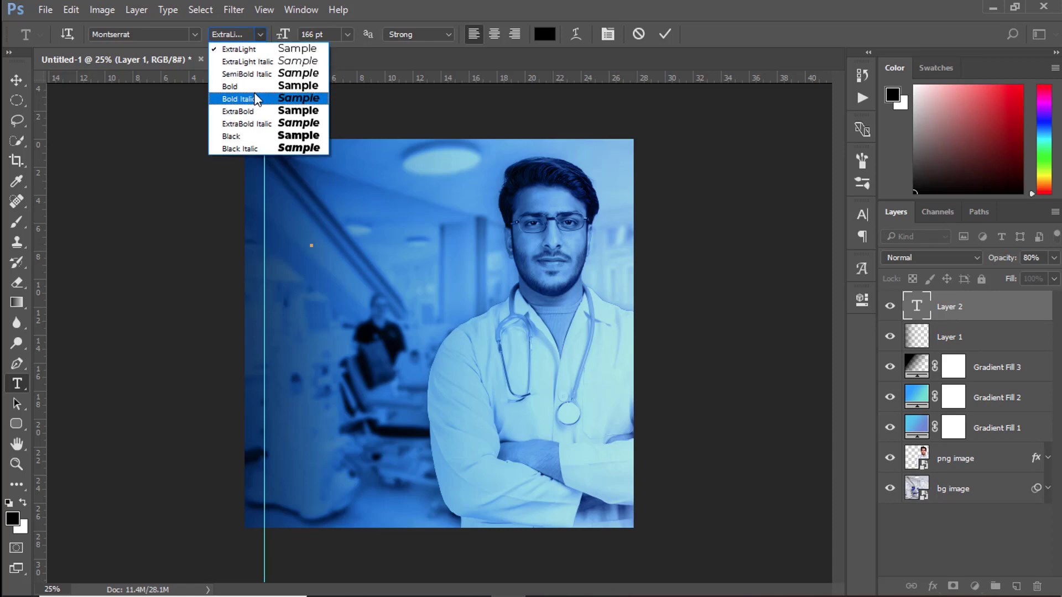
click(240, 86)
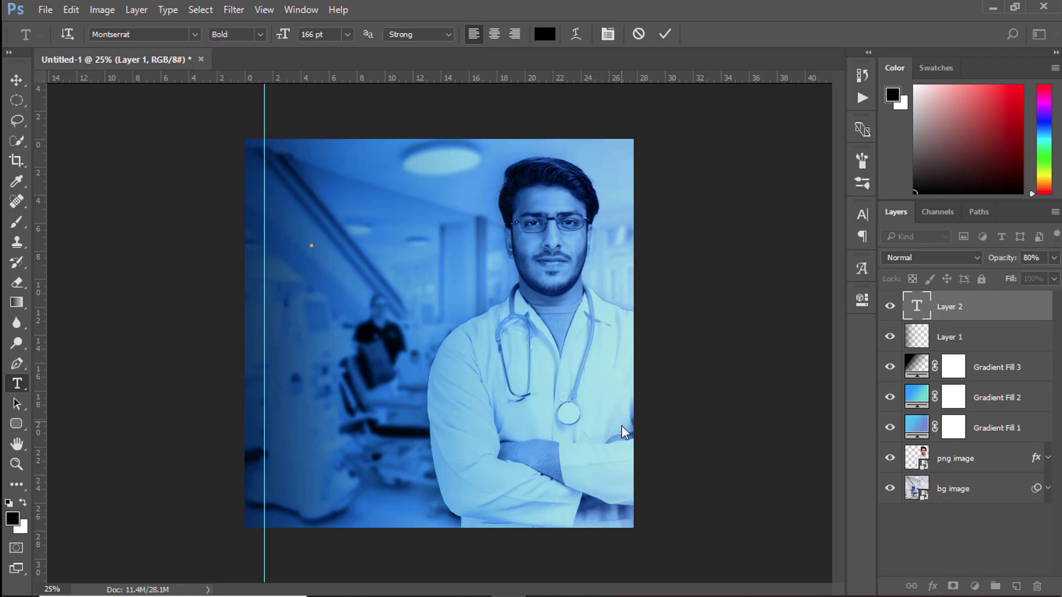
Copy the headline "We Care About your health." from the caption file in Notepad and paste it into the Photoshop text layer.
click(751, 582)
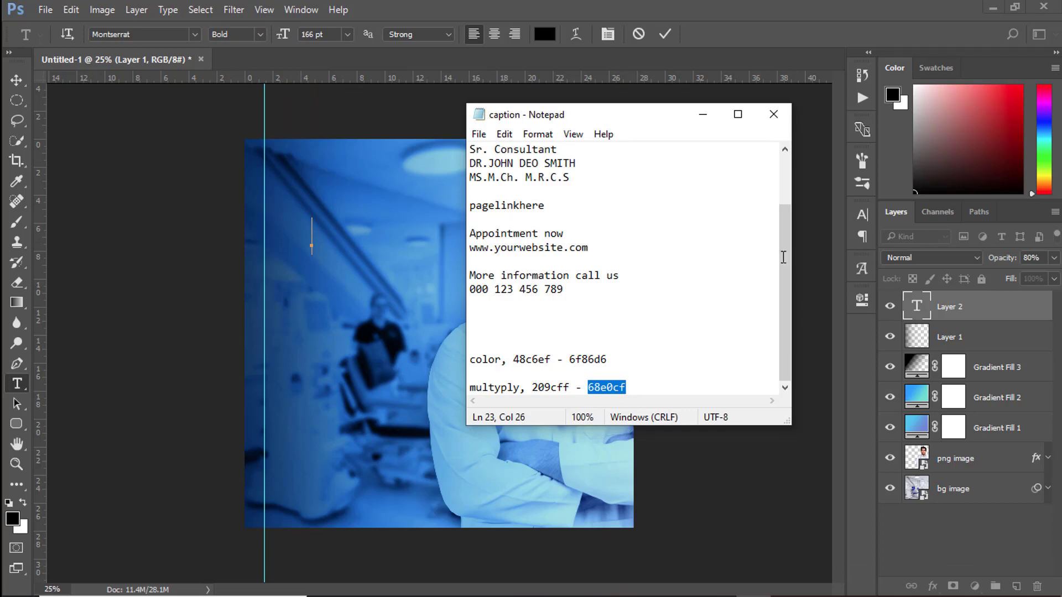
drag(783, 257, 787, 157)
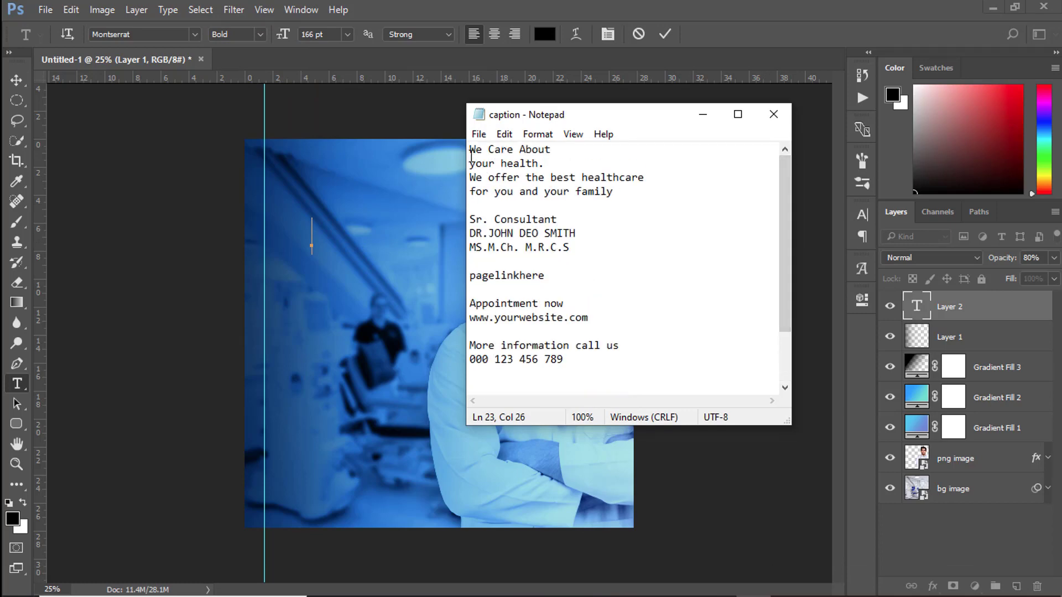
drag(472, 156, 545, 164)
right_click(545, 164)
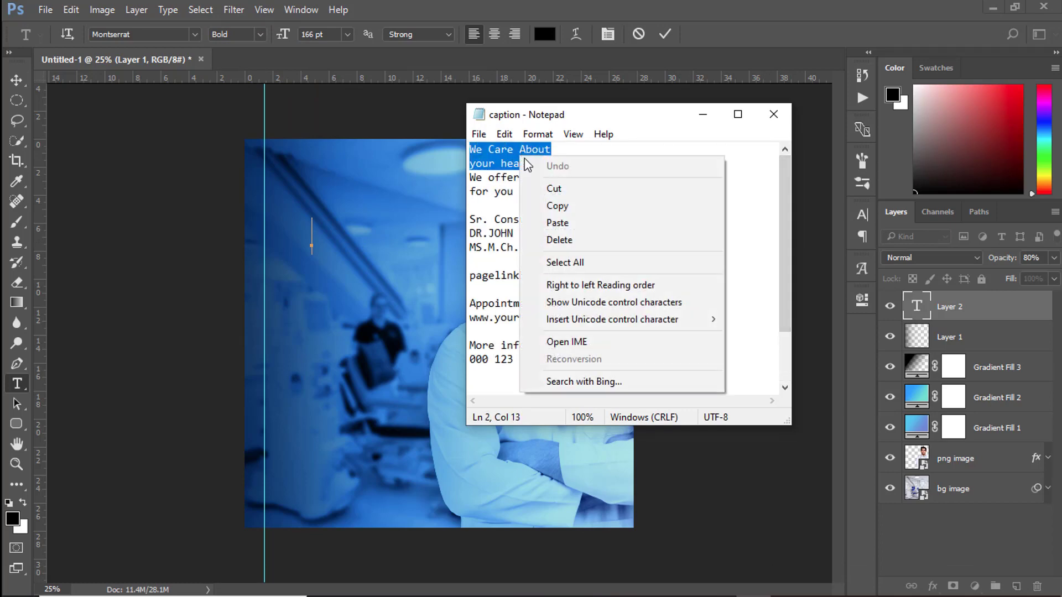
click(553, 206)
click(703, 115)
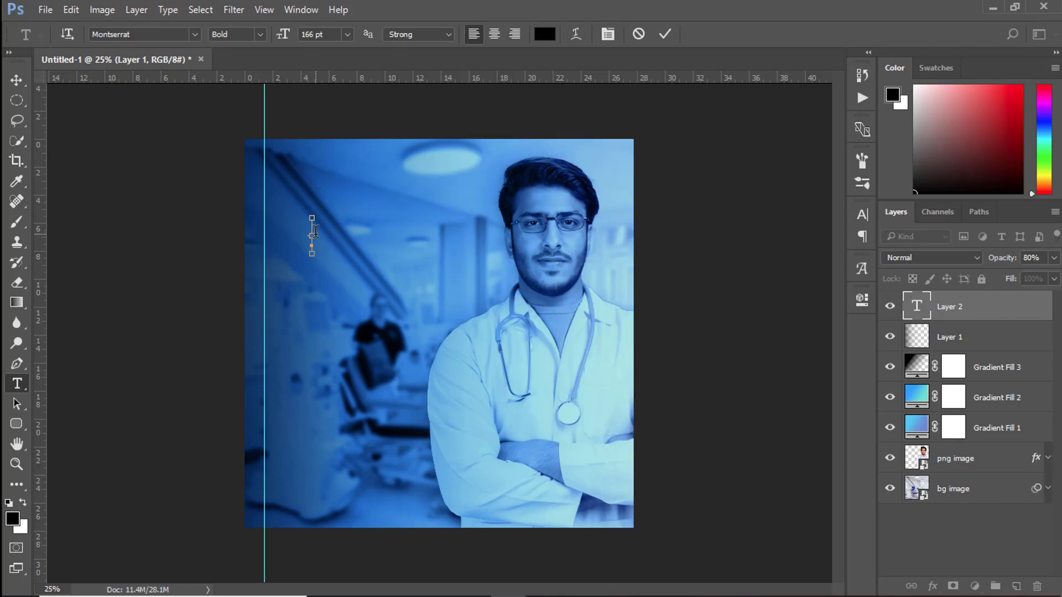
key(ctrl+v)
Move the headline up and align its left edge with the vertical guide.
click(24, 78)
drag(432, 245, 387, 217)
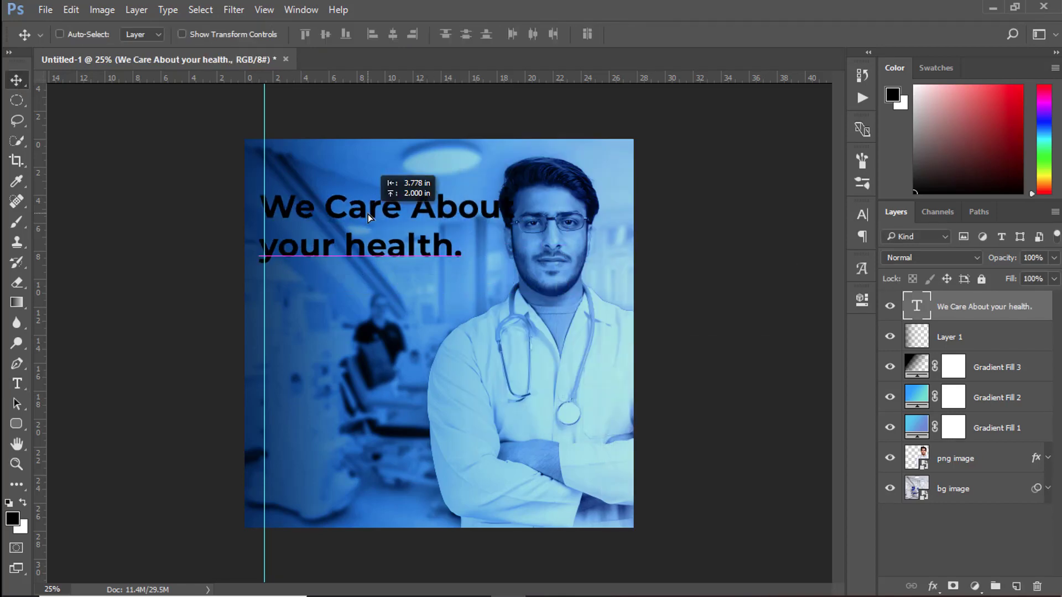
scroll(429, 353, up, 2)
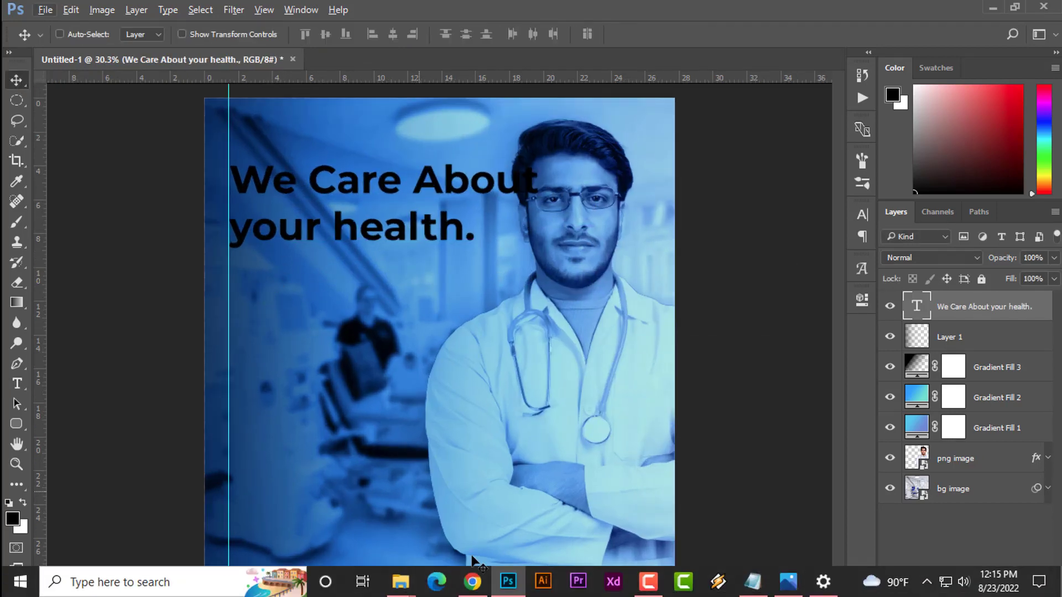
scroll(465, 350, up, 1)
drag(487, 590, 454, 586)
scroll(387, 195, up, 2)
key(t)
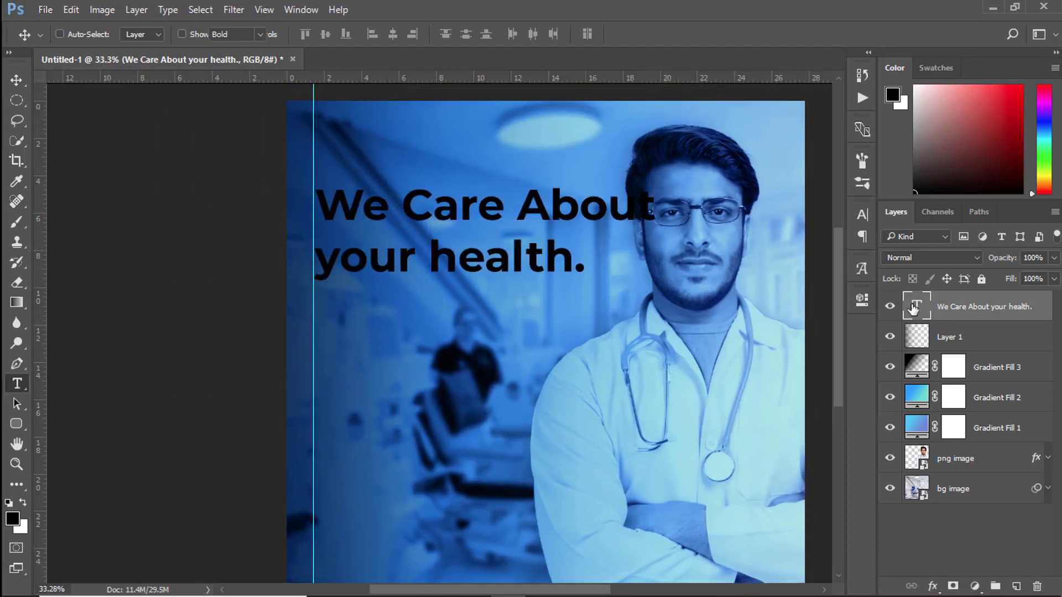
Break the headline before "health." so that the word sits on its own third line.
click(515, 209)
key(ctrl+a)
click(434, 257)
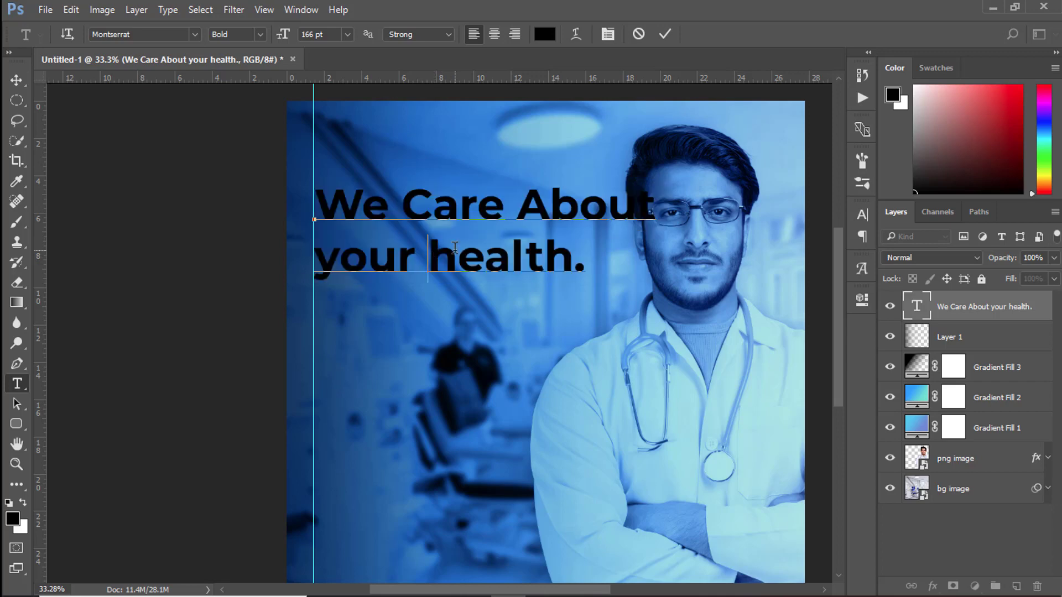
key(Return)
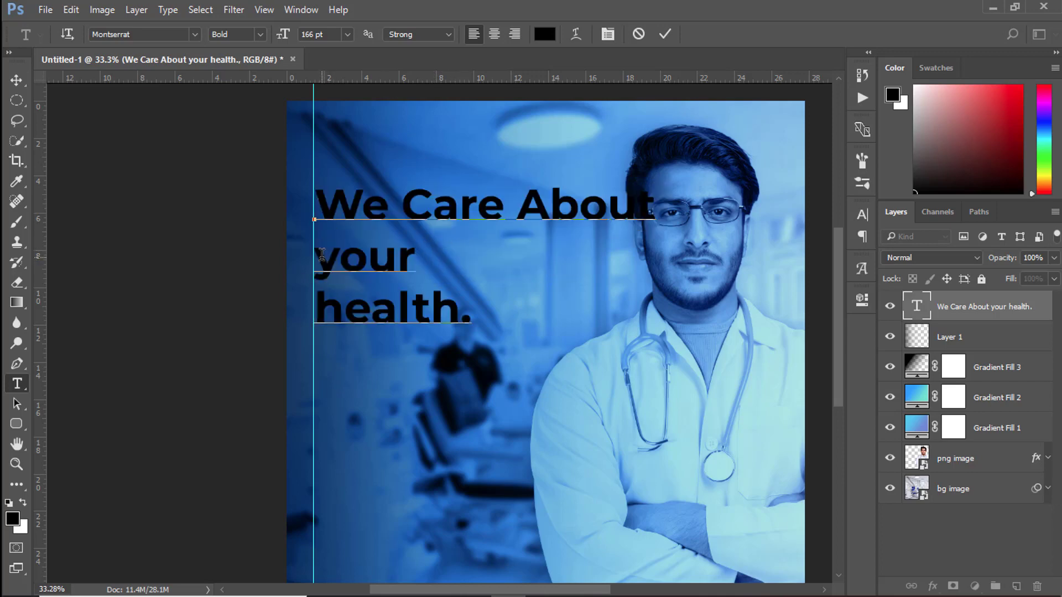
Set the headline words "your health." to 218 pt and All Caps.
drag(322, 254, 473, 321)
drag(281, 34, 322, 42)
click(861, 215)
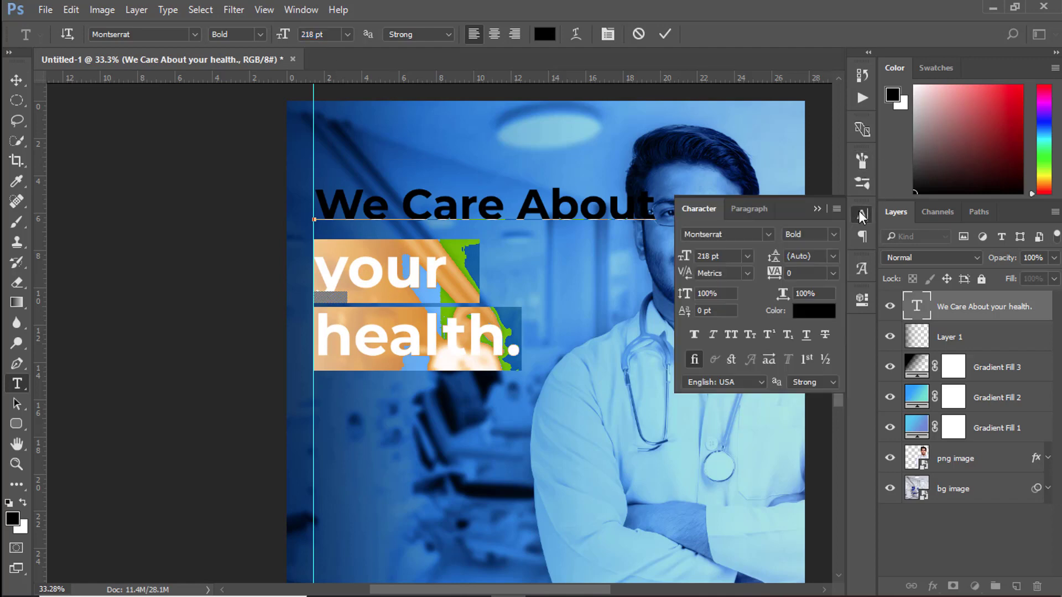
click(728, 339)
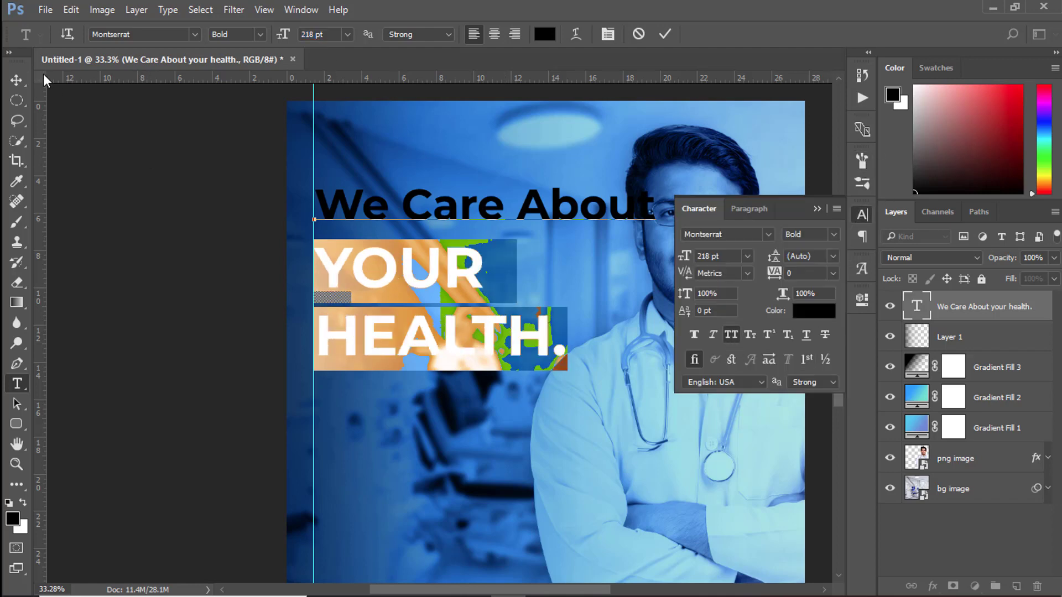
Shift the baseline of "We Care About" to -51 pt and colour the whole headline white (ffffff).
drag(314, 213, 657, 210)
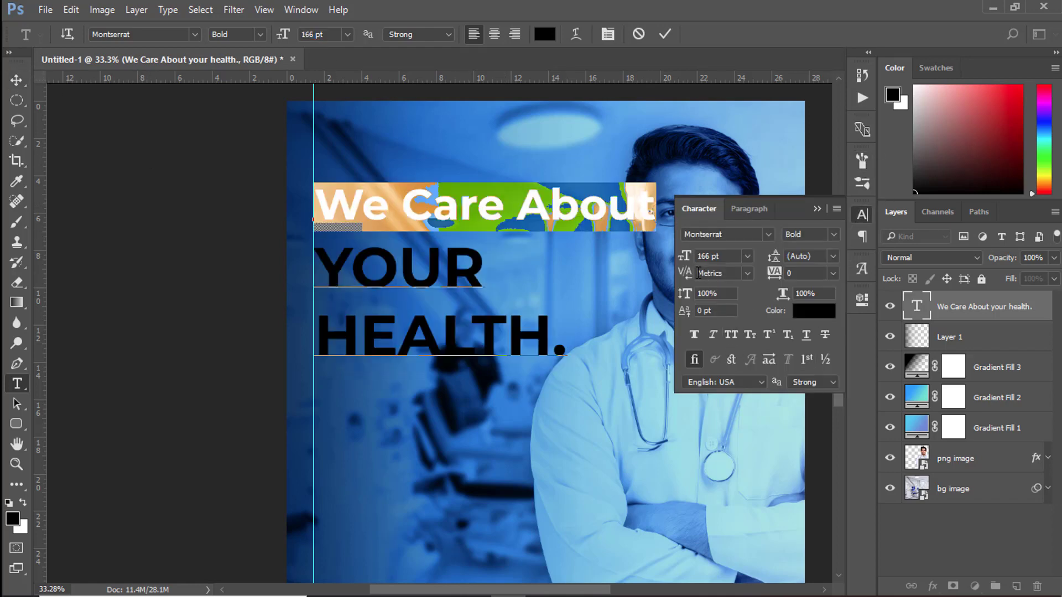
drag(684, 316, 645, 316)
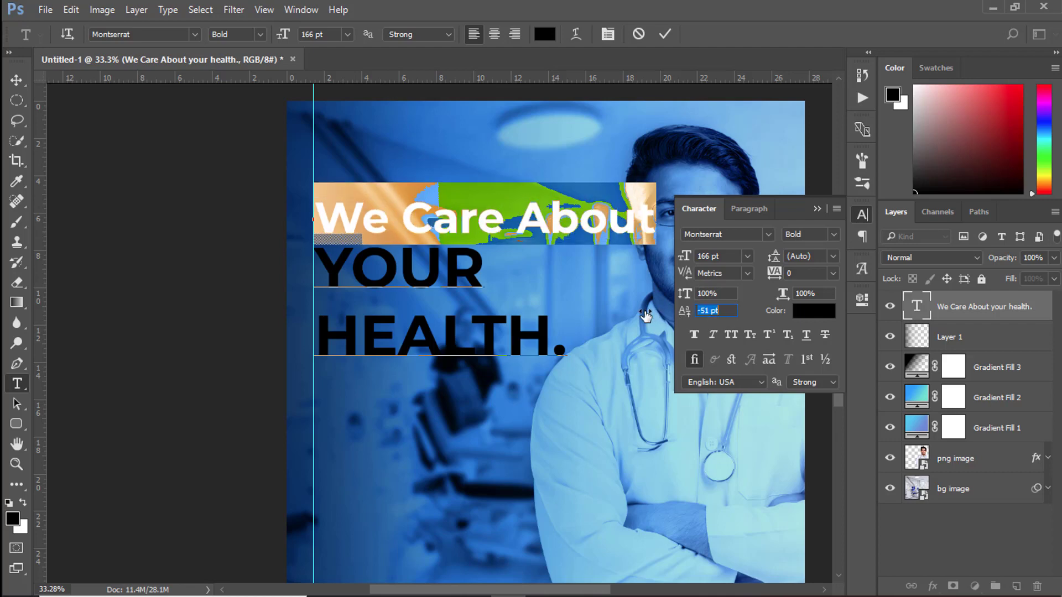
double_click(916, 307)
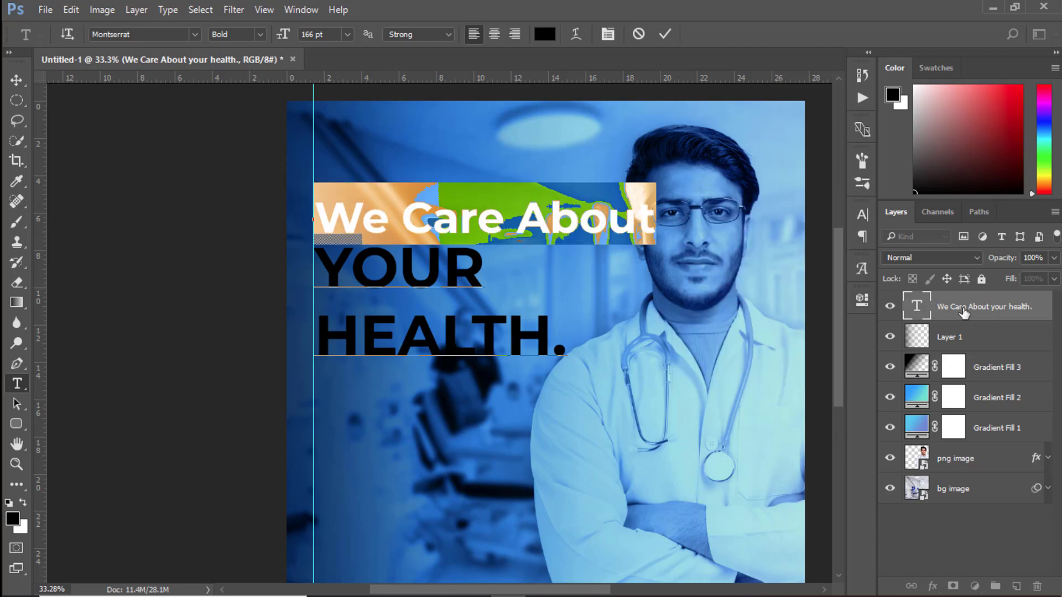
click(544, 34)
click(636, 292)
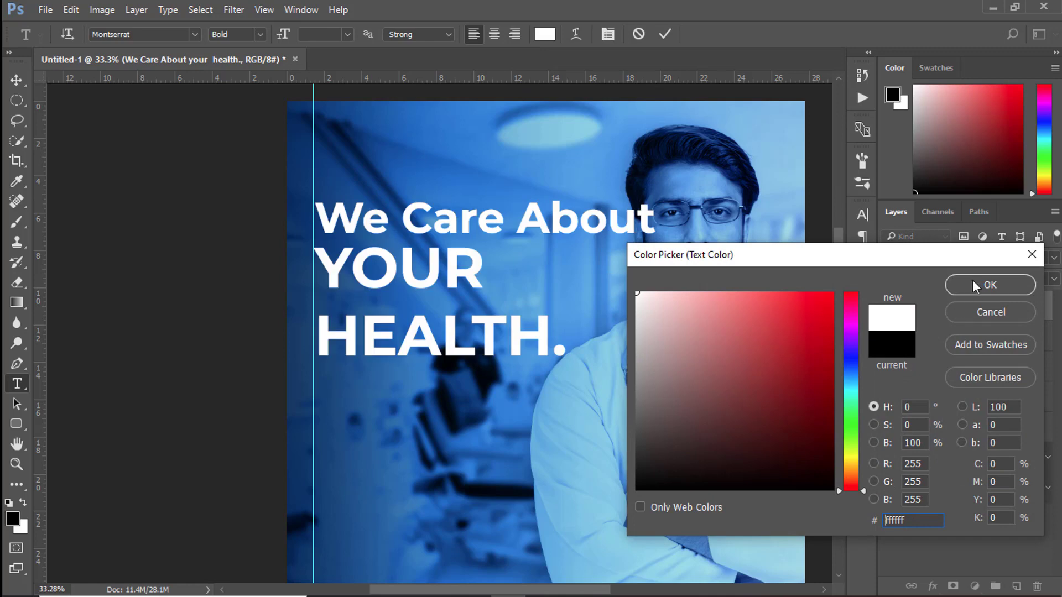
click(991, 283)
Raise the "HEALTH." line closer to "YOUR" with a baseline shift of 65 pt.
drag(335, 326, 588, 341)
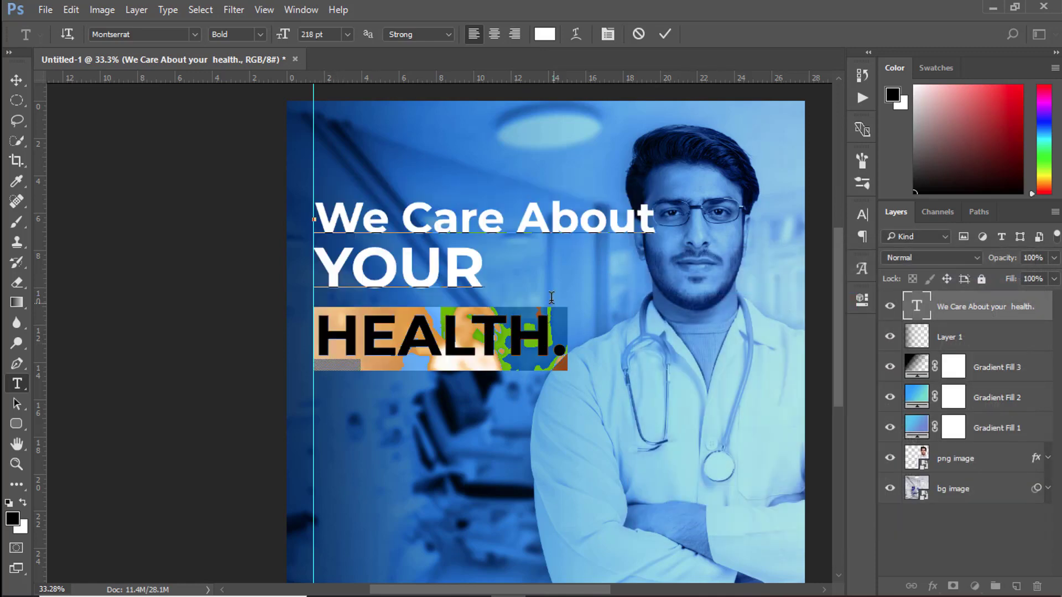
click(862, 214)
drag(684, 314, 732, 315)
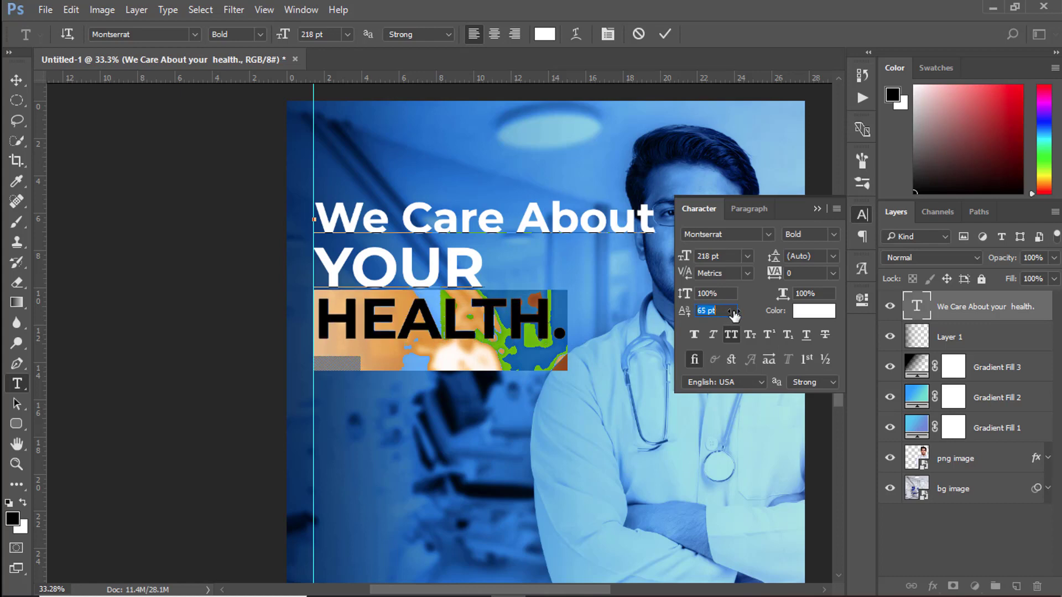
click(227, 286)
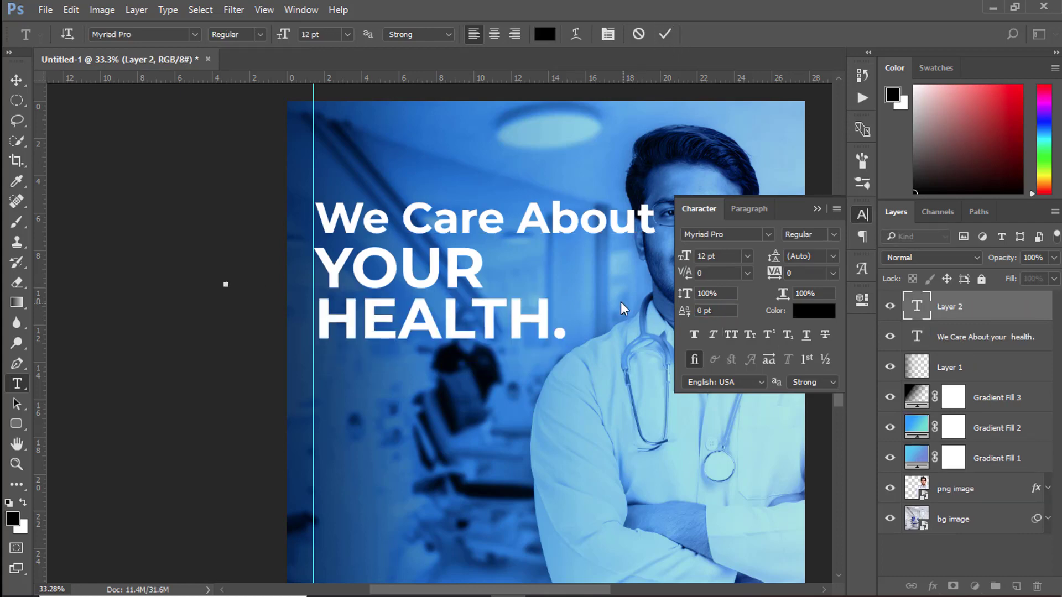
click(817, 208)
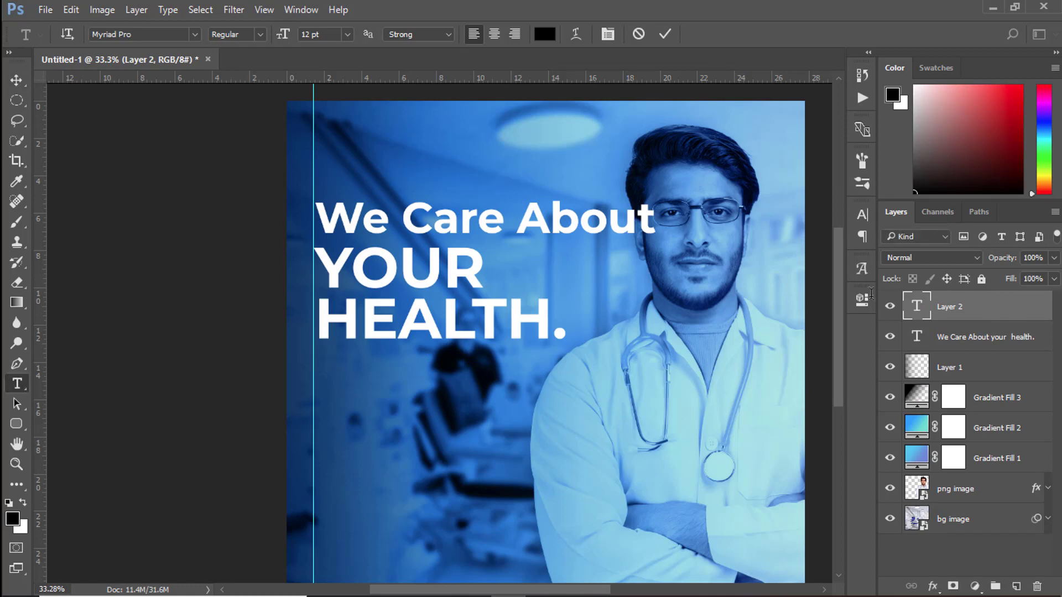
key(ctrl+Return)
key(g)
key(Delete)
Restyle "We Care About" in the headline as Montserrat ExtraLight at 86 pt and commit the text.
double_click(917, 306)
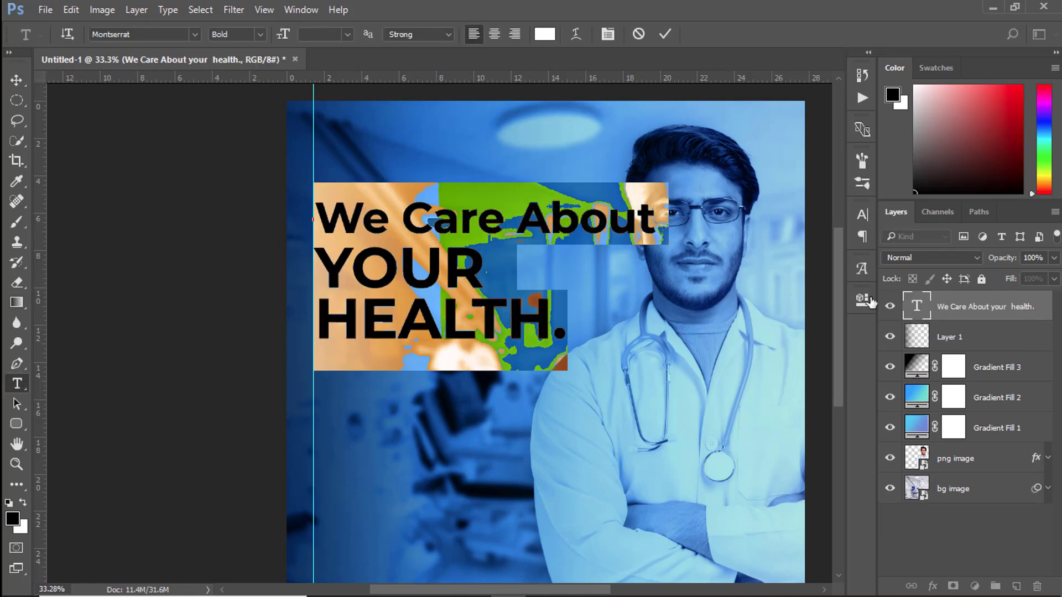
drag(317, 220, 646, 220)
click(259, 34)
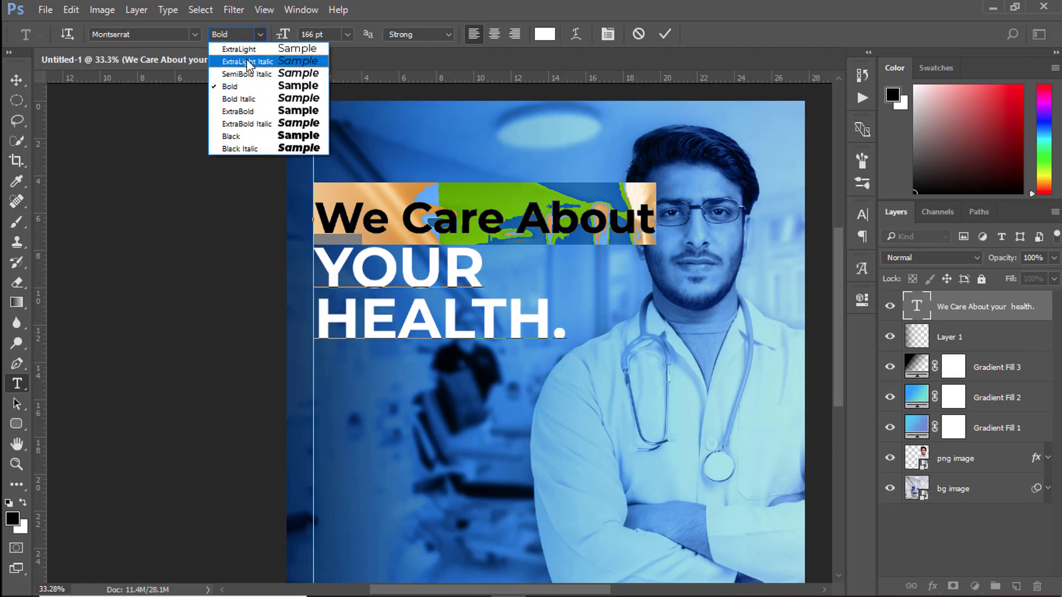
click(249, 44)
drag(282, 40, 218, 39)
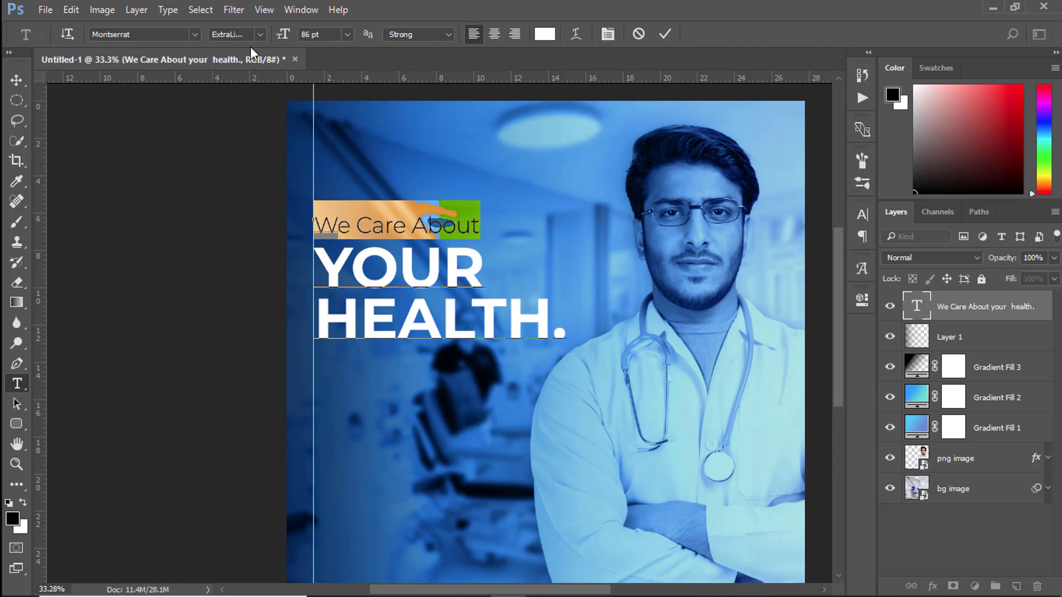
click(662, 34)
Move the vertical guide slightly closer to the canvas's left edge and realign the headline's left edge with it.
key(g)
scroll(443, 279, up, 3)
click(18, 82)
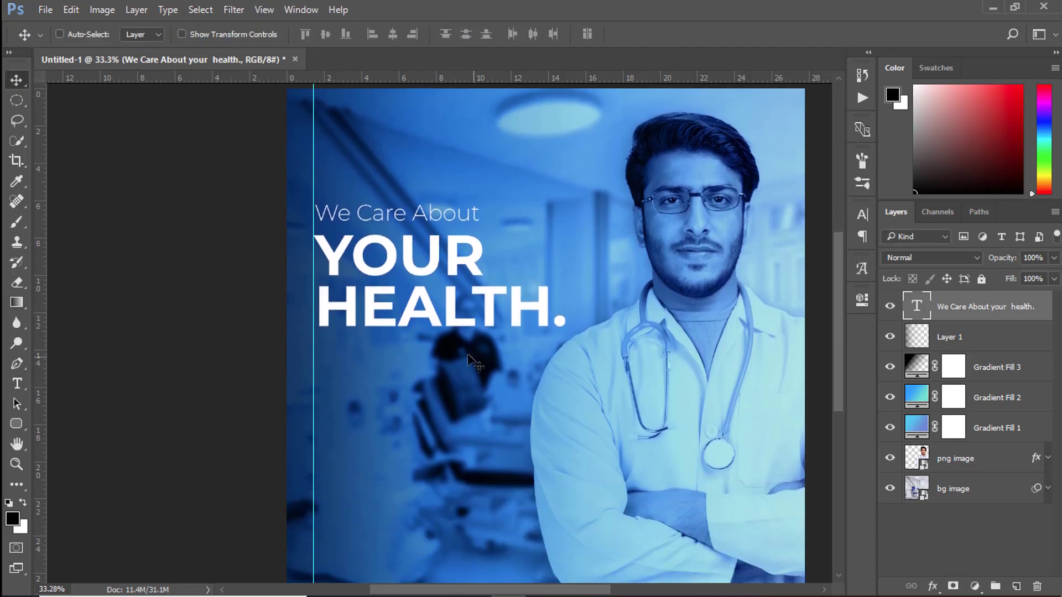
scroll(443, 324, up, 1)
scroll(445, 334, down, 1)
scroll(227, 383, up, 2)
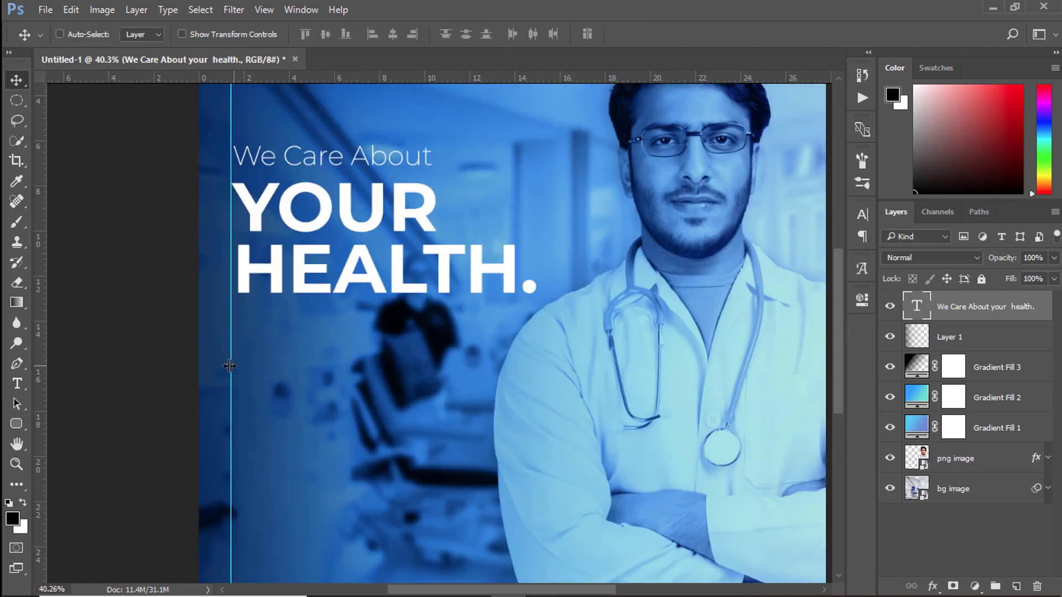
drag(230, 360, 220, 359)
drag(562, 347, 548, 346)
Scale the headline down proportionally, keeping it at the vertical guide, and deselect its layer.
scroll(548, 347, up, 3)
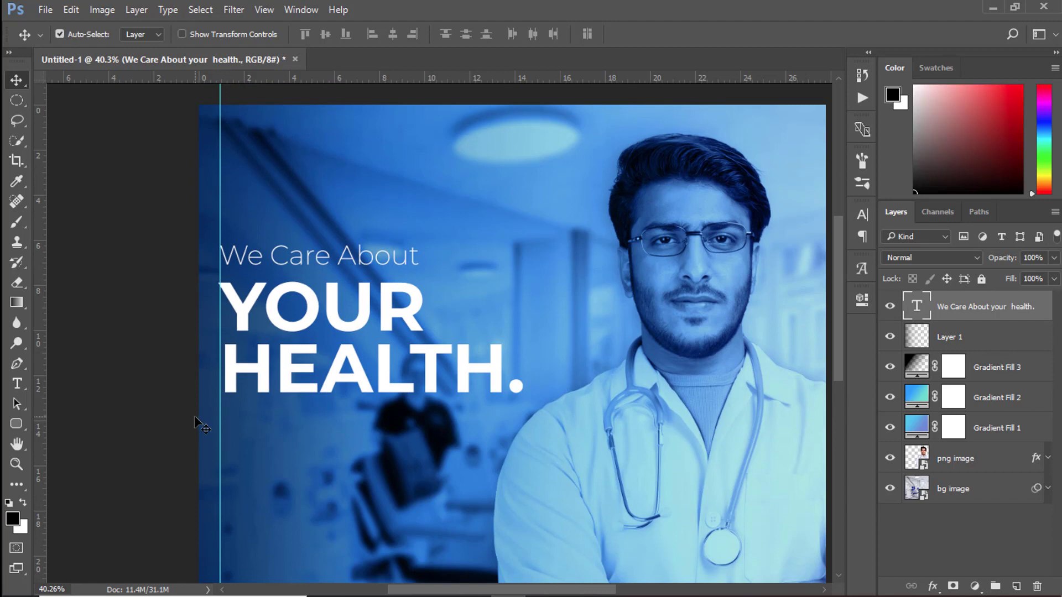
key(ctrl+t)
drag(523, 411, 423, 361)
click(689, 35)
click(910, 547)
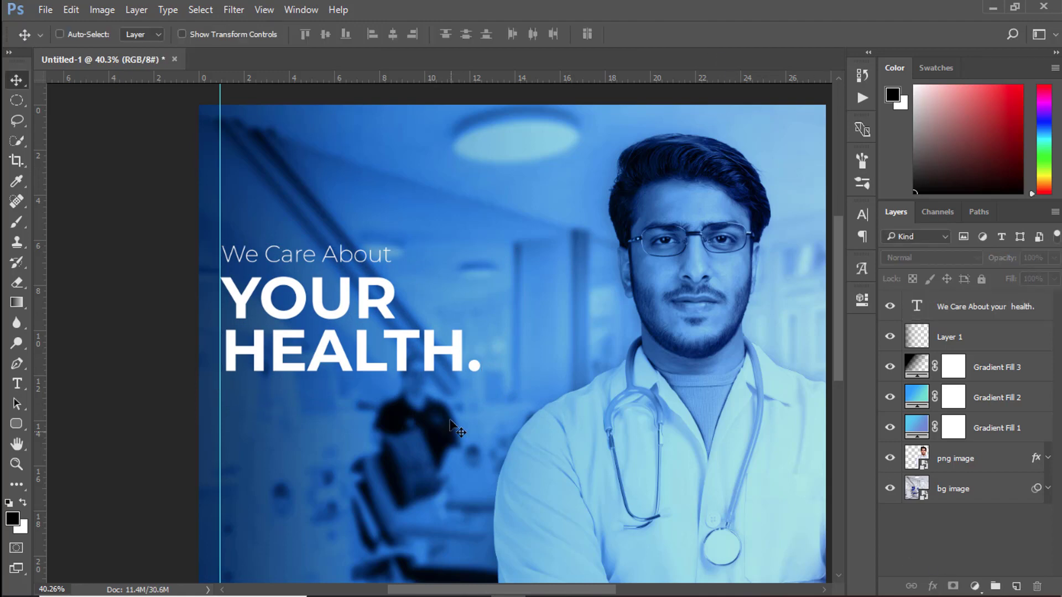
scroll(463, 395, down, 6)
click(921, 460)
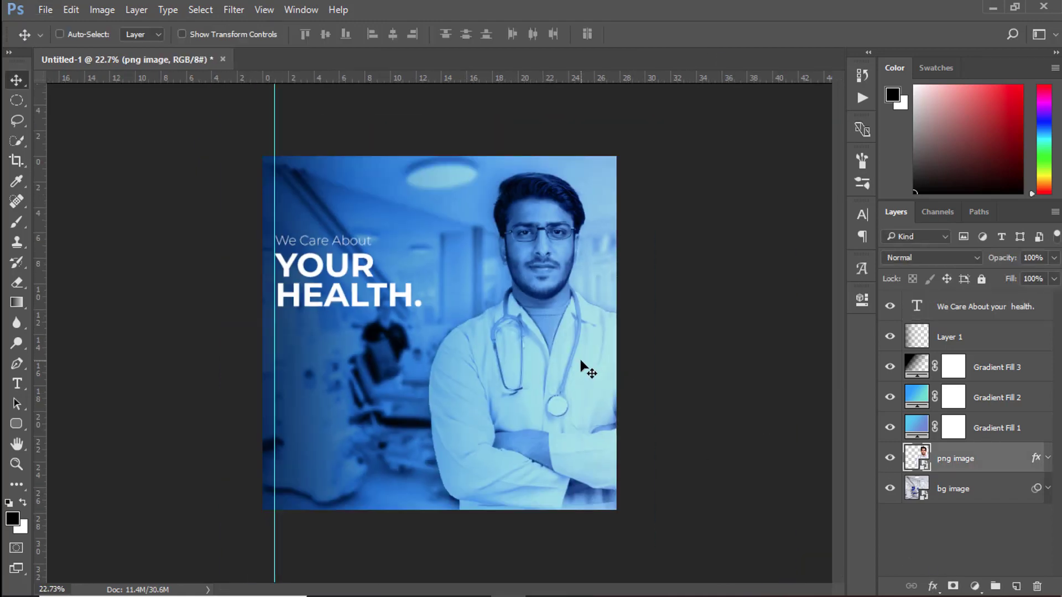
scroll(617, 364, up, 2)
scroll(719, 388, down, 1)
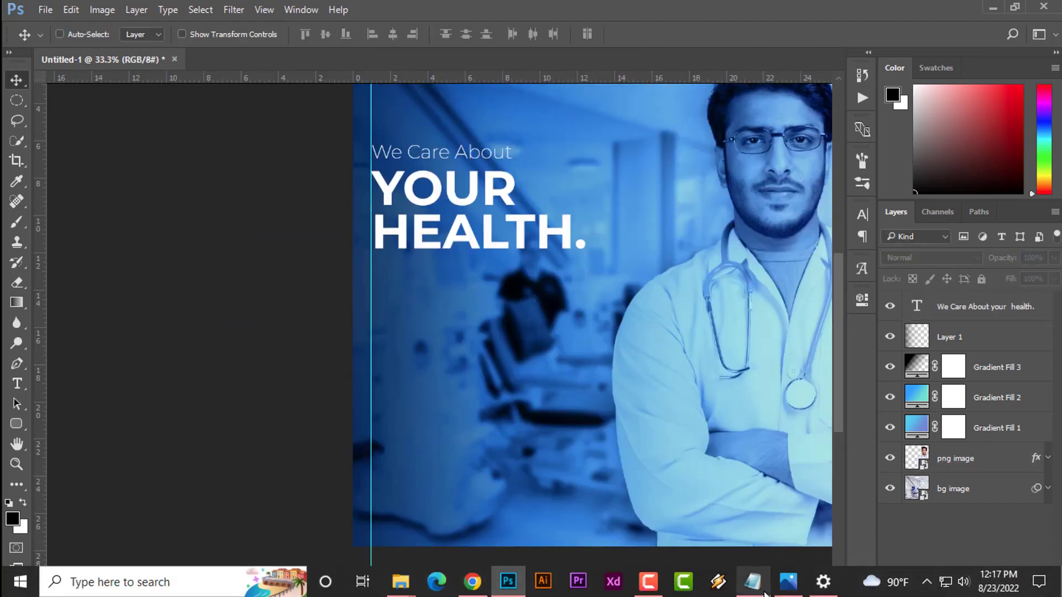
Switch to the caption file in Notepad and copy "We offer the best healthcare for you and your family".
click(754, 583)
drag(470, 176, 620, 199)
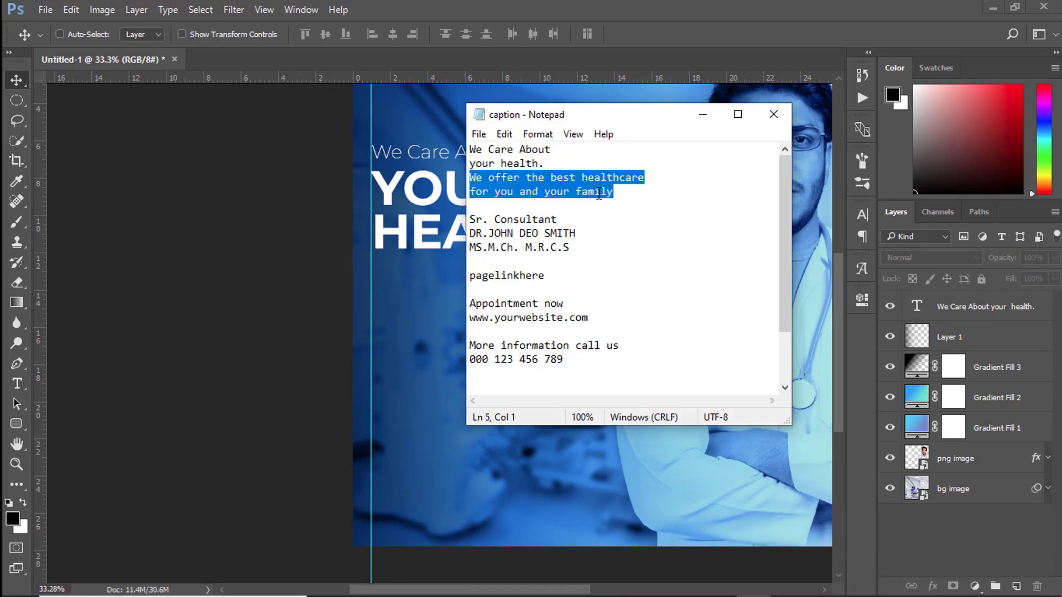
right_click(598, 193)
click(578, 221)
click(703, 114)
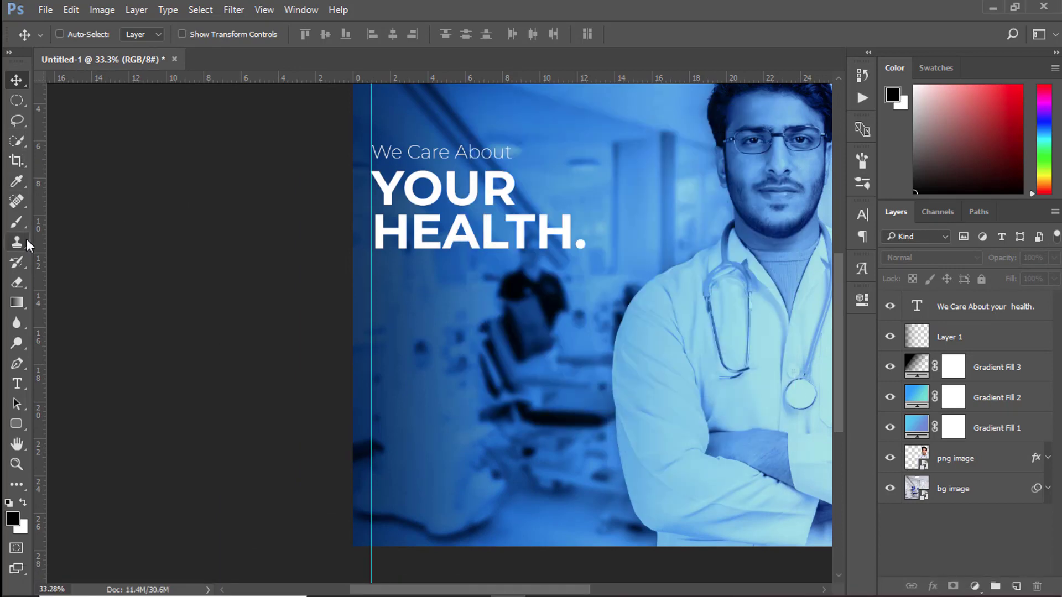
Paste the copied tagline into a Montserrat Bold text layer below the headline in Photoshop and order it beneath the headline layer.
click(17, 383)
click(382, 279)
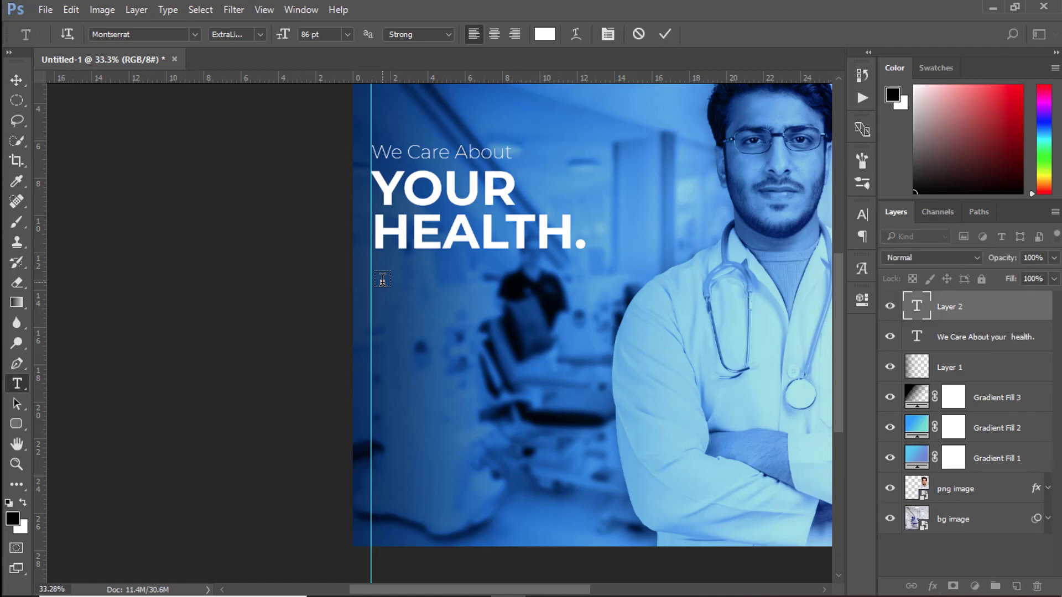
click(238, 34)
click(238, 85)
right_click(383, 279)
click(422, 319)
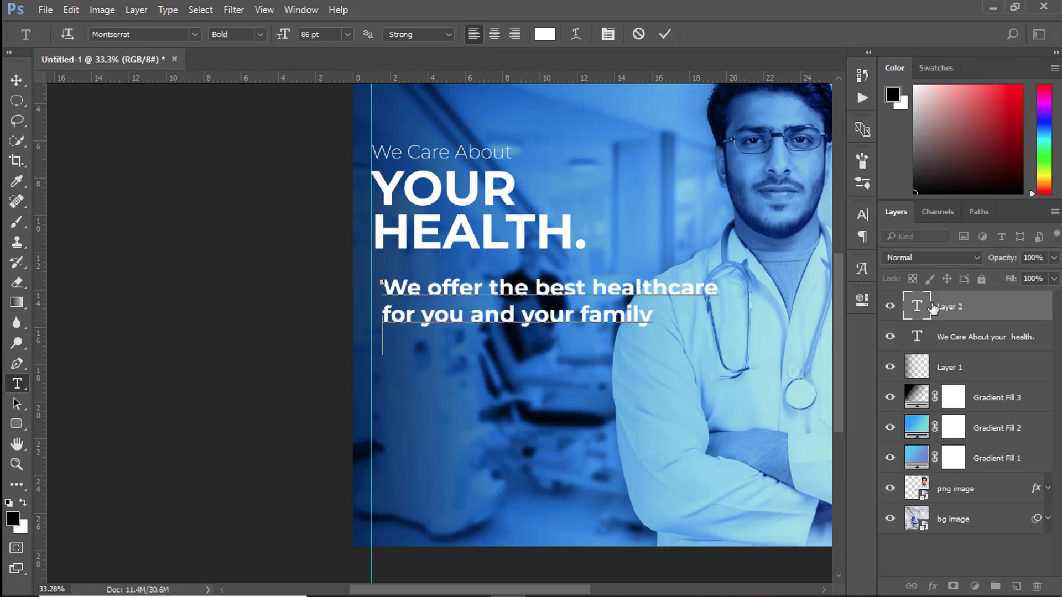
drag(916, 307, 921, 346)
Set the tagline to 50 pt and move it directly under "HEALTH.", aligned with the vertical guide.
double_click(918, 339)
click(283, 35)
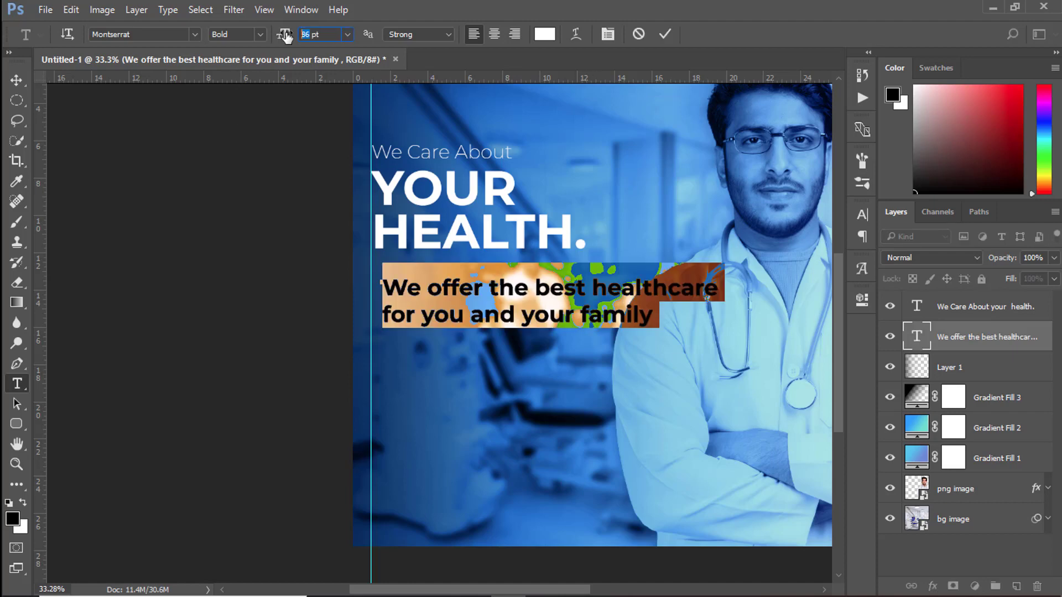
text(3)
drag(284, 36, 294, 35)
text(50)
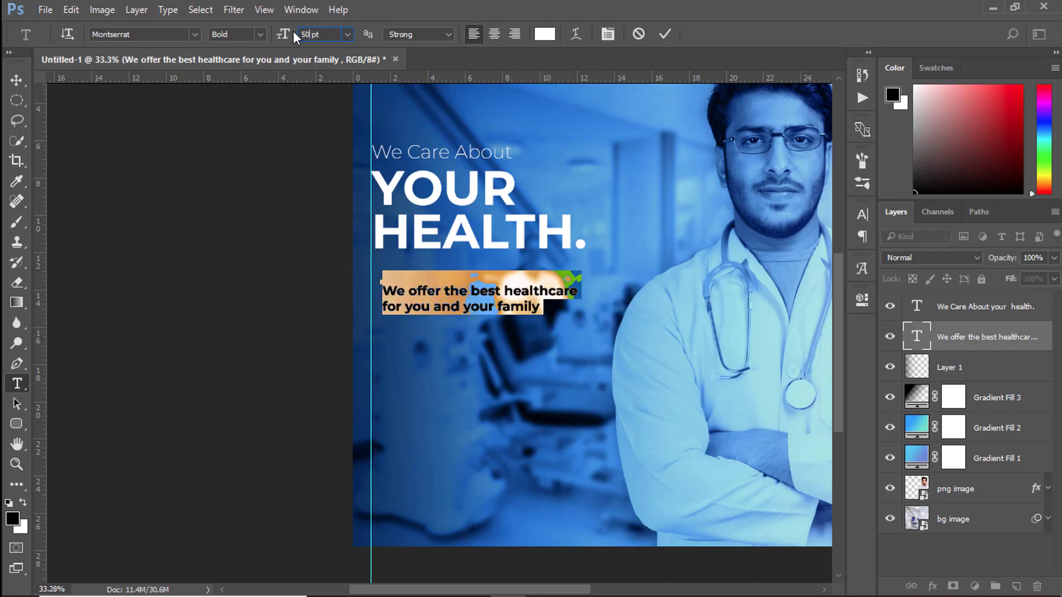
click(665, 35)
click(16, 80)
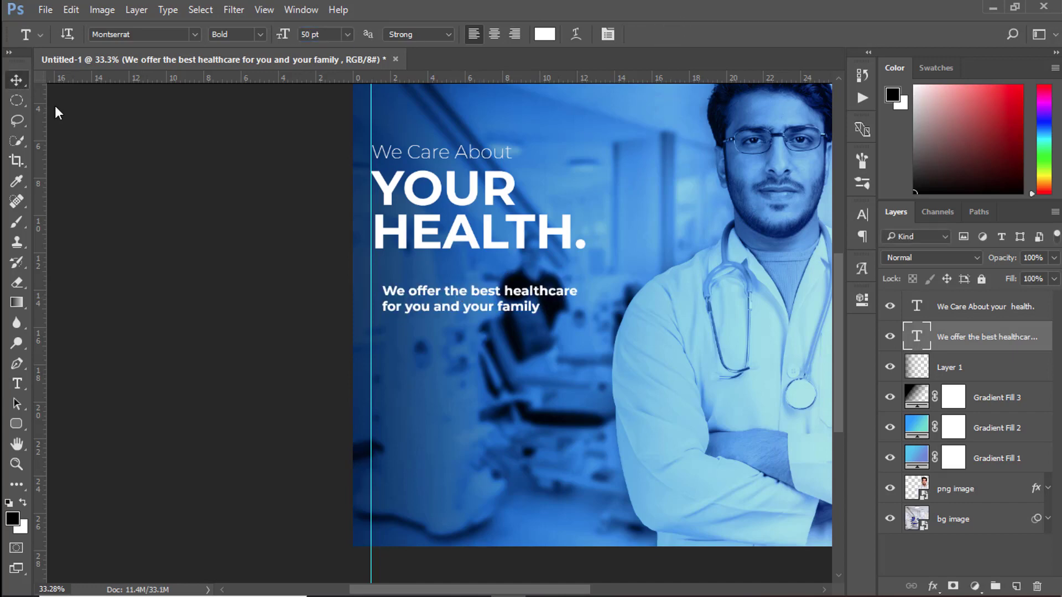
drag(450, 291, 439, 267)
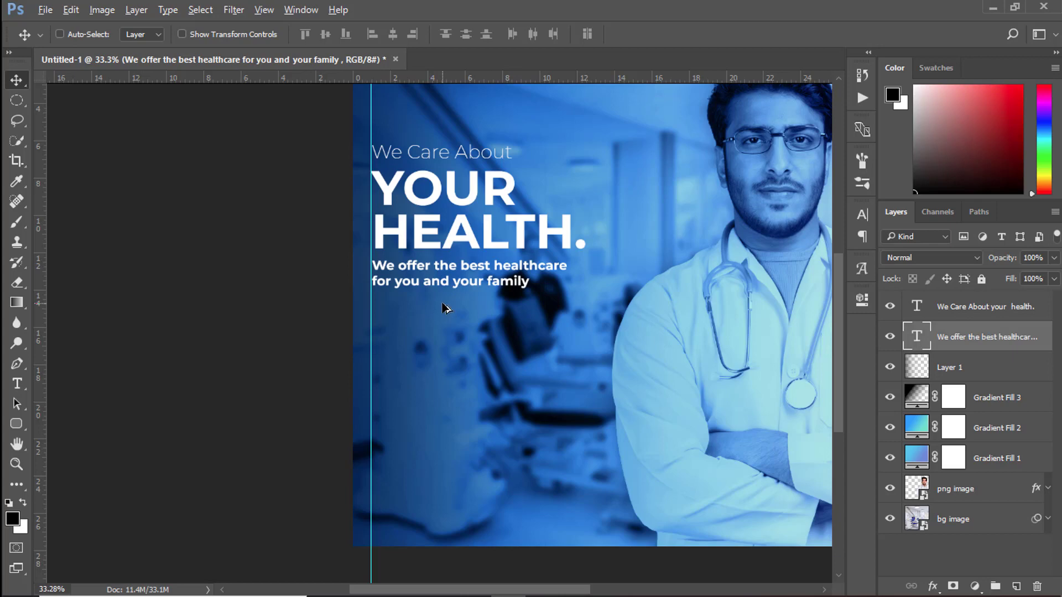
Draw a horizontal line about 600 px long just below the tagline, starting at the vertical guide.
scroll(445, 304, up, 2)
scroll(444, 304, up, 1)
scroll(445, 304, down, 1)
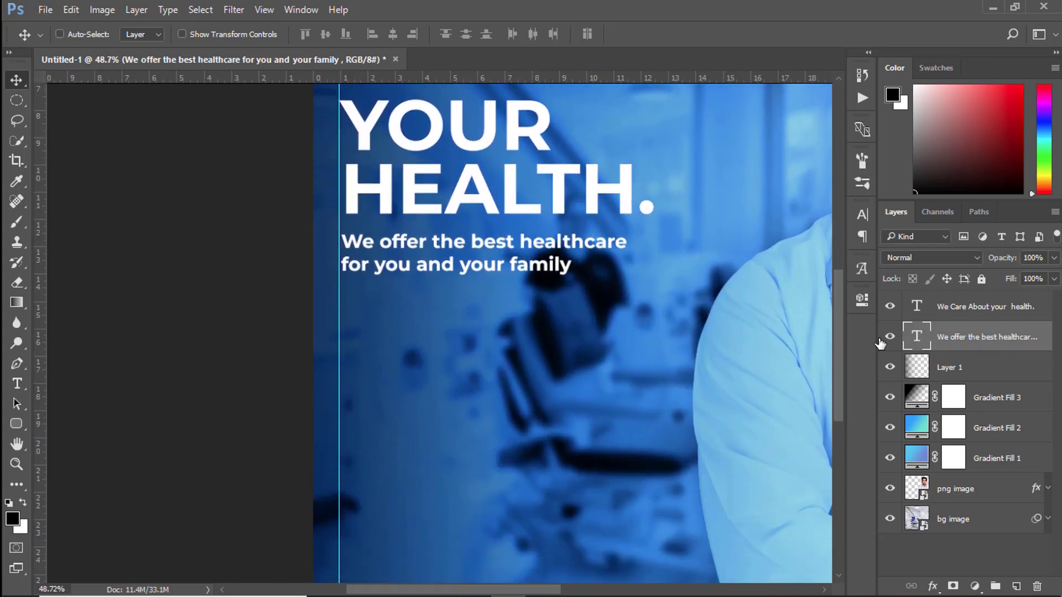
click(24, 426)
click(65, 484)
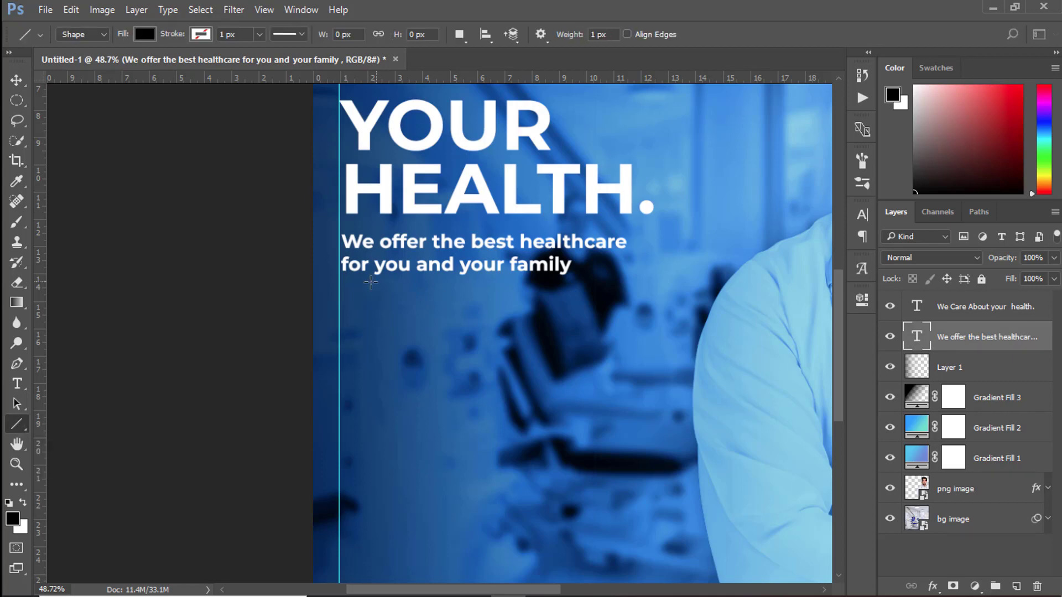
mouse_move(340, 285)
mouse_down()
mouse_move(578, 284)
mouse_move(567, 281)
mouse_up()
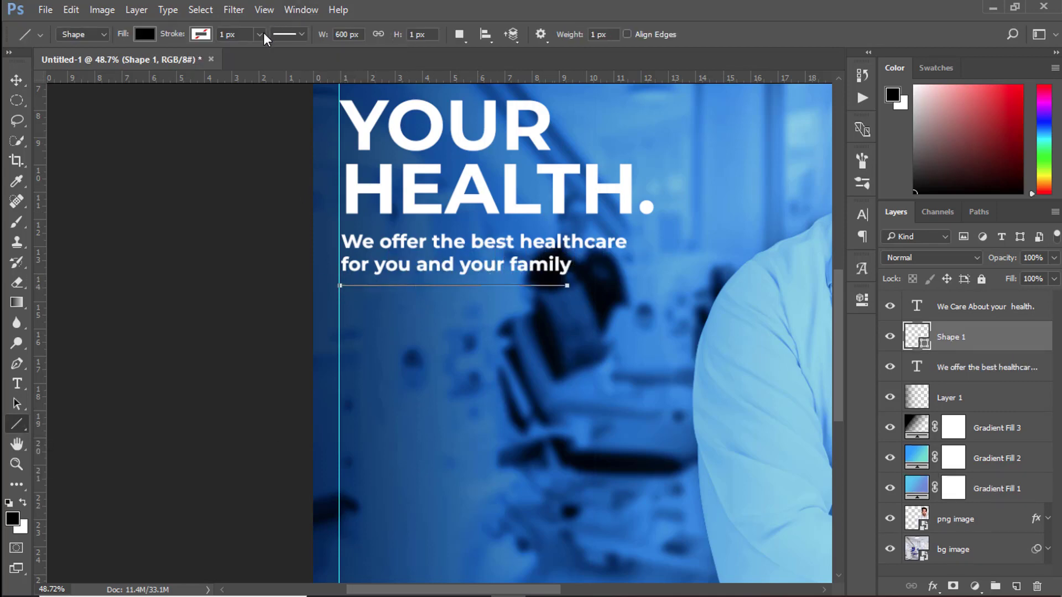
Try styling the divider line with no fill and a white stroke of 3.79 px.
click(144, 34)
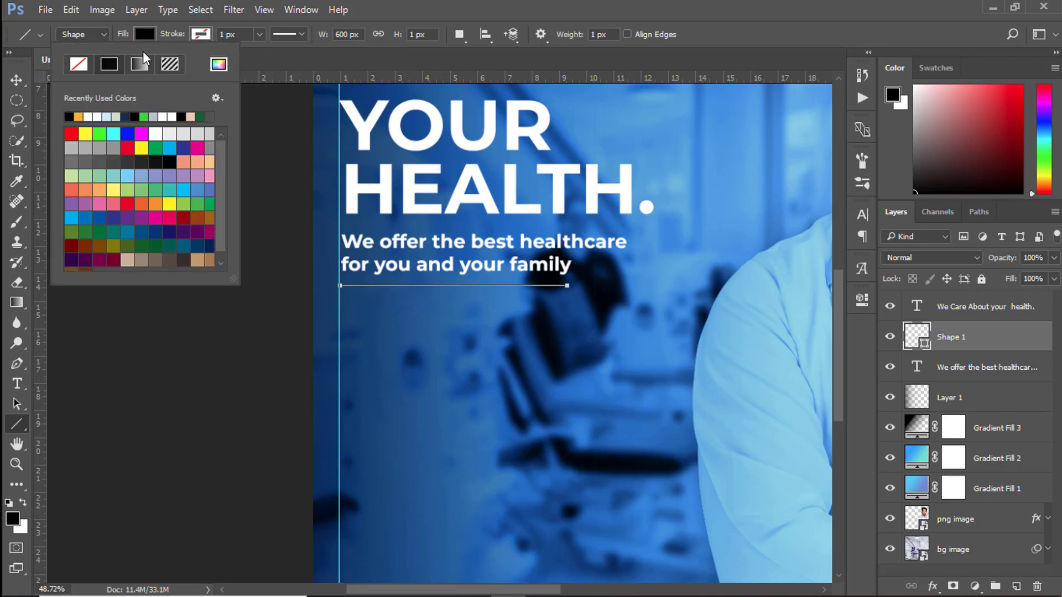
click(78, 64)
click(201, 35)
click(200, 34)
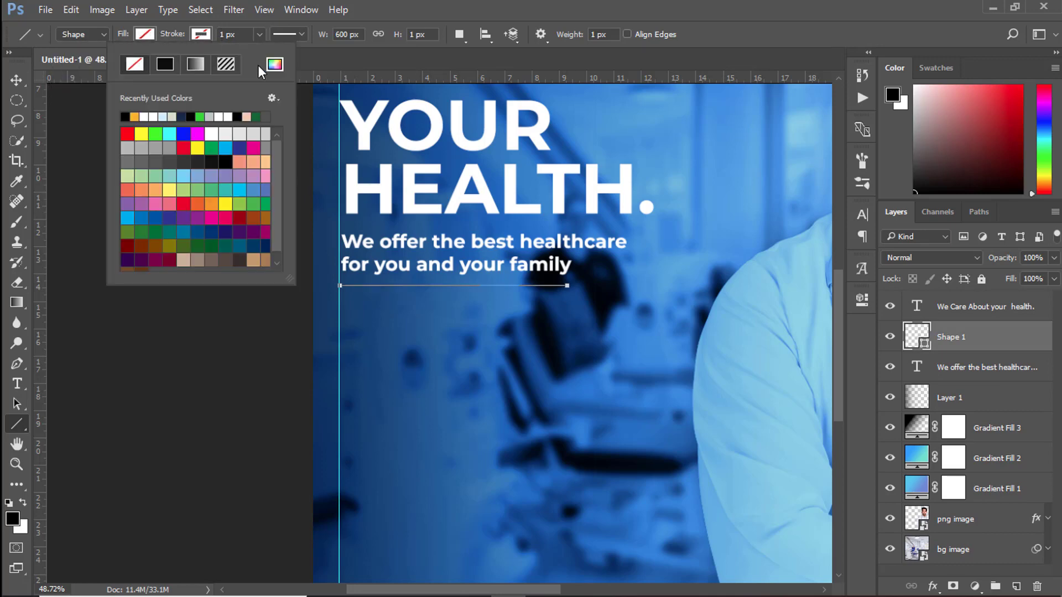
click(147, 117)
click(258, 35)
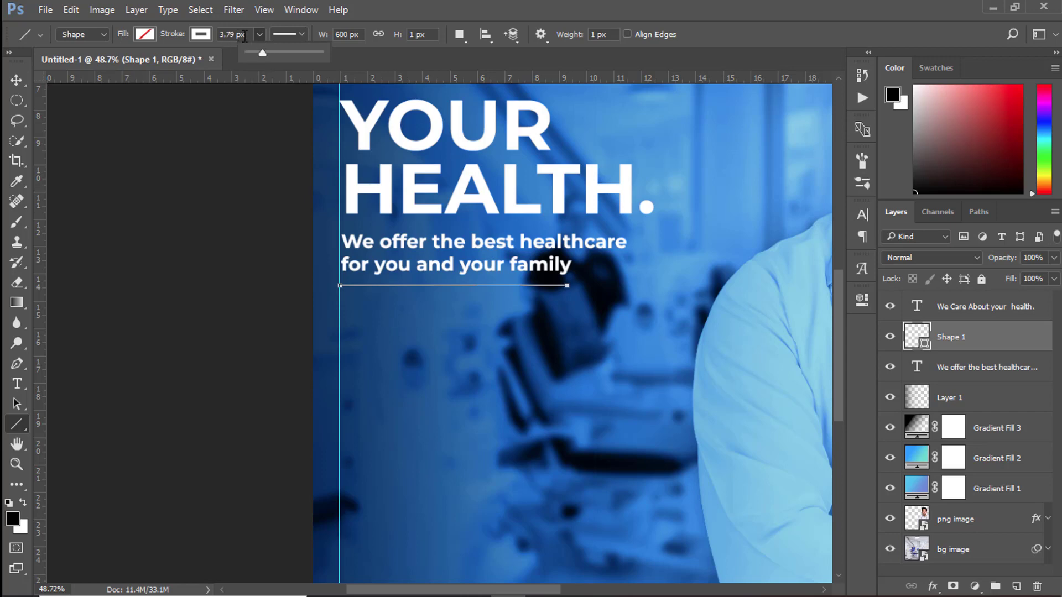
click(201, 34)
click(134, 64)
Fill the divider line with white and set its height to 5 px.
click(145, 35)
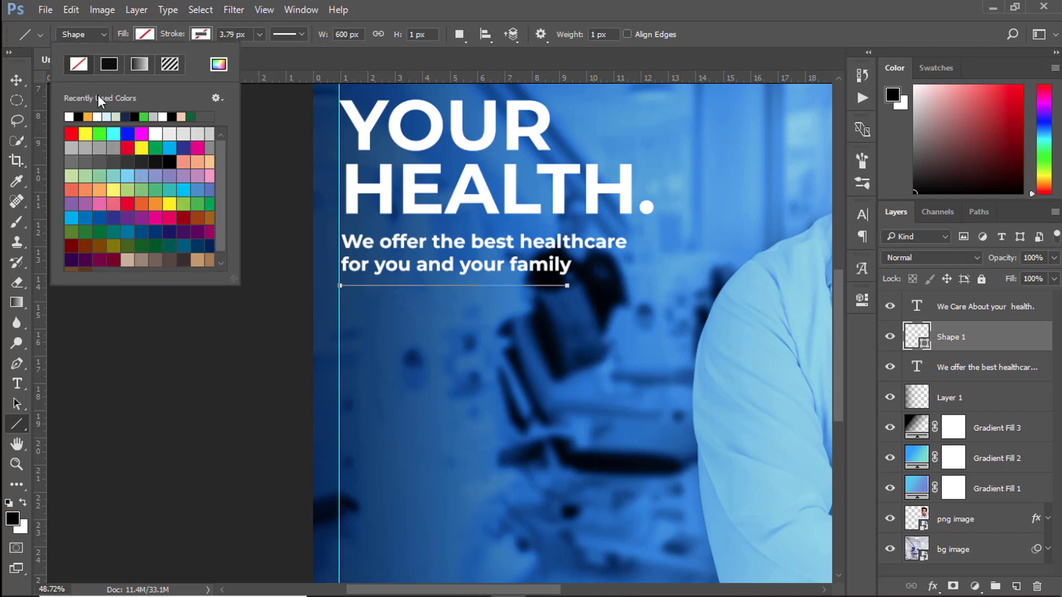
click(69, 116)
click(161, 35)
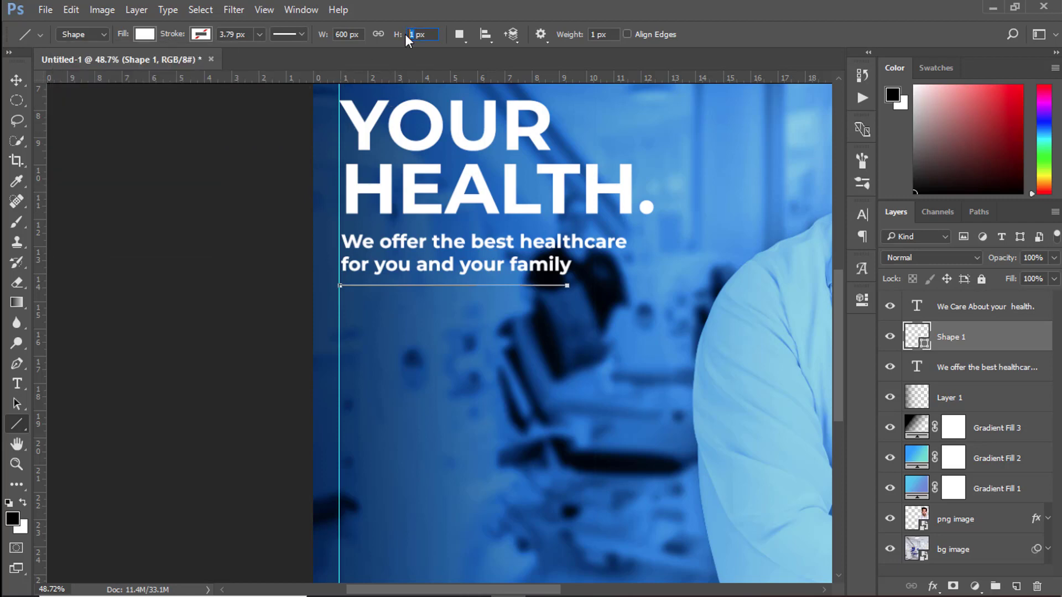
key(Return)
text(5)
key(Return)
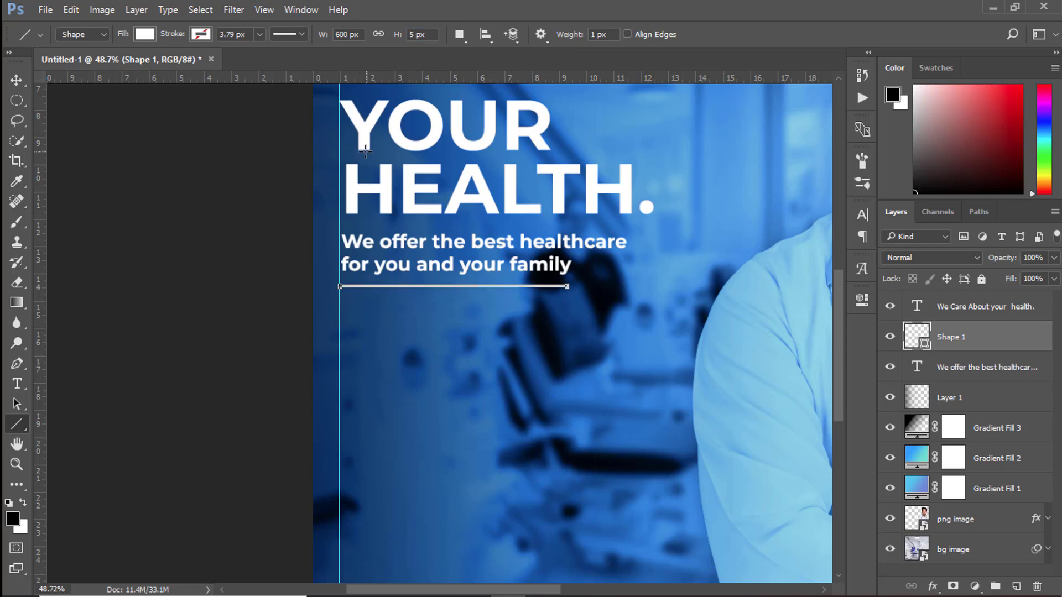
Order the divider line's layer beneath the tagline layer and make the line thinner.
key(v)
key(ctrl+0)
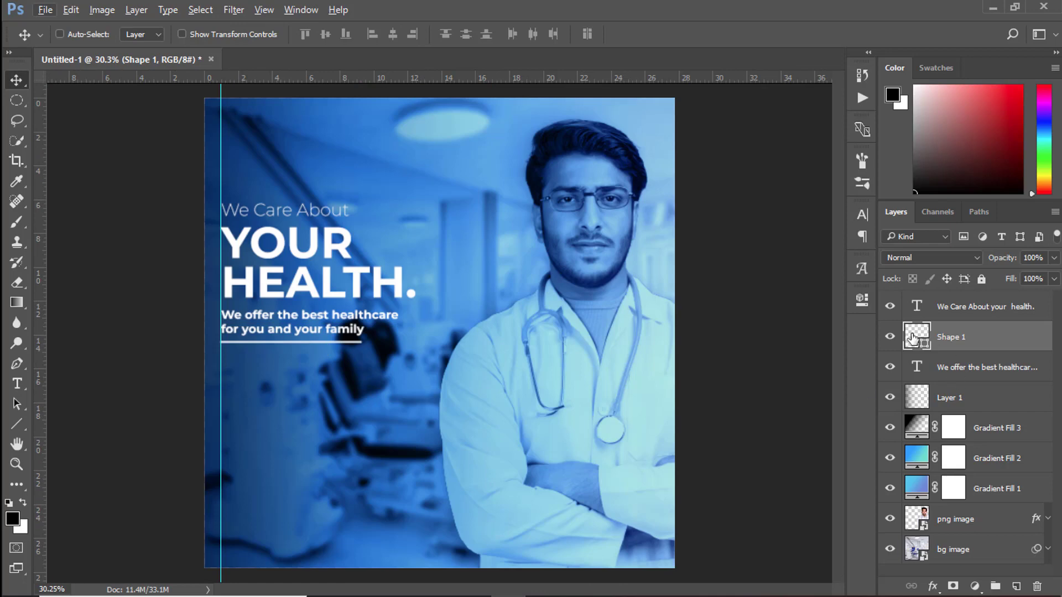
drag(915, 338, 923, 376)
click(17, 423)
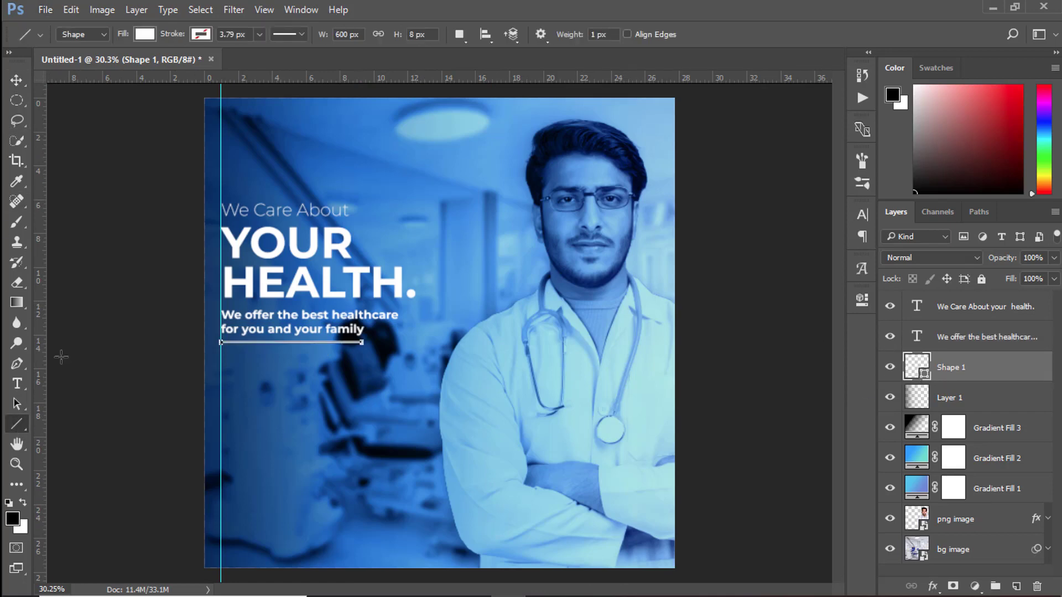
key(Return)
key(v)
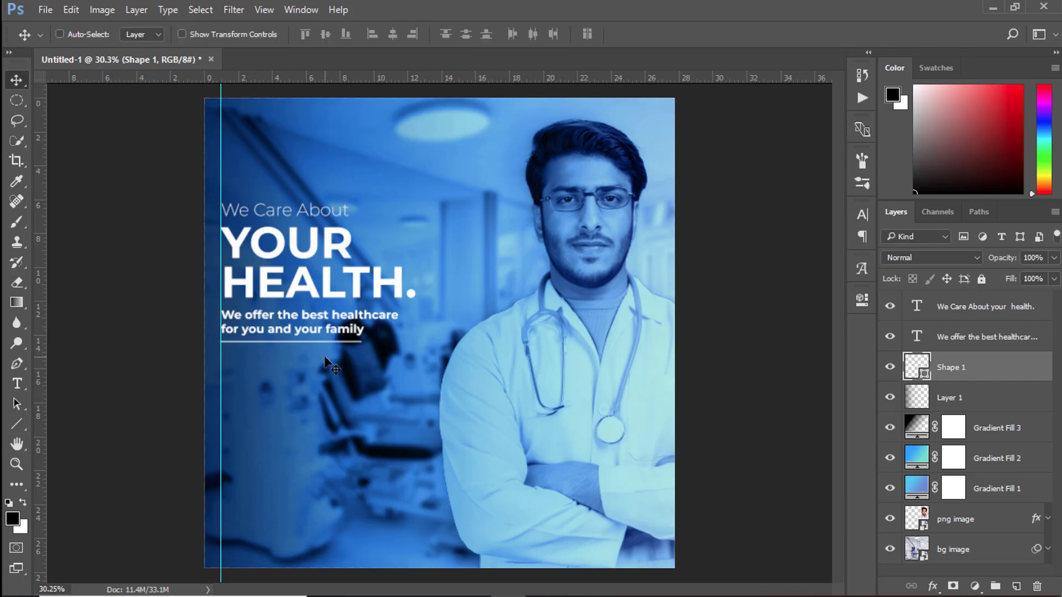
Start a new text layer below the divider line and copy "Sr. Consultant" from the caption file in Notepad.
scroll(333, 370, up, 4)
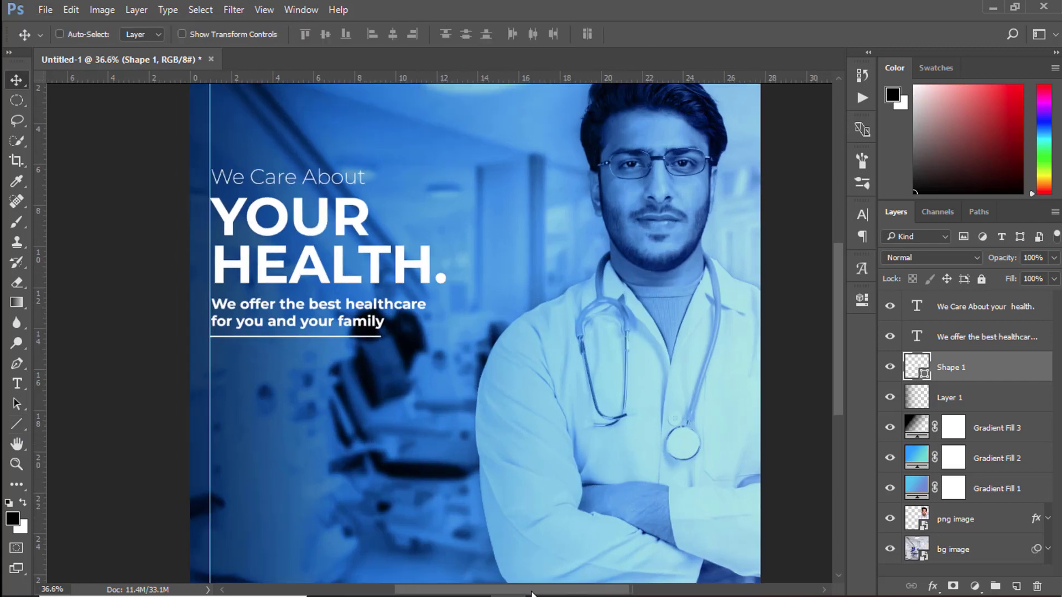
scroll(446, 366, down, 3)
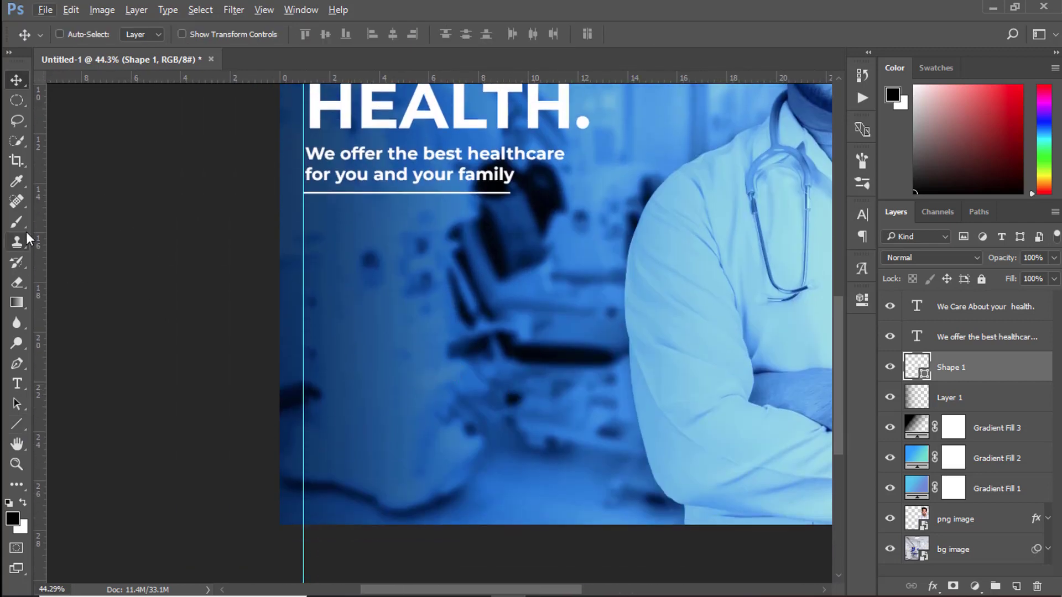
click(17, 384)
click(315, 246)
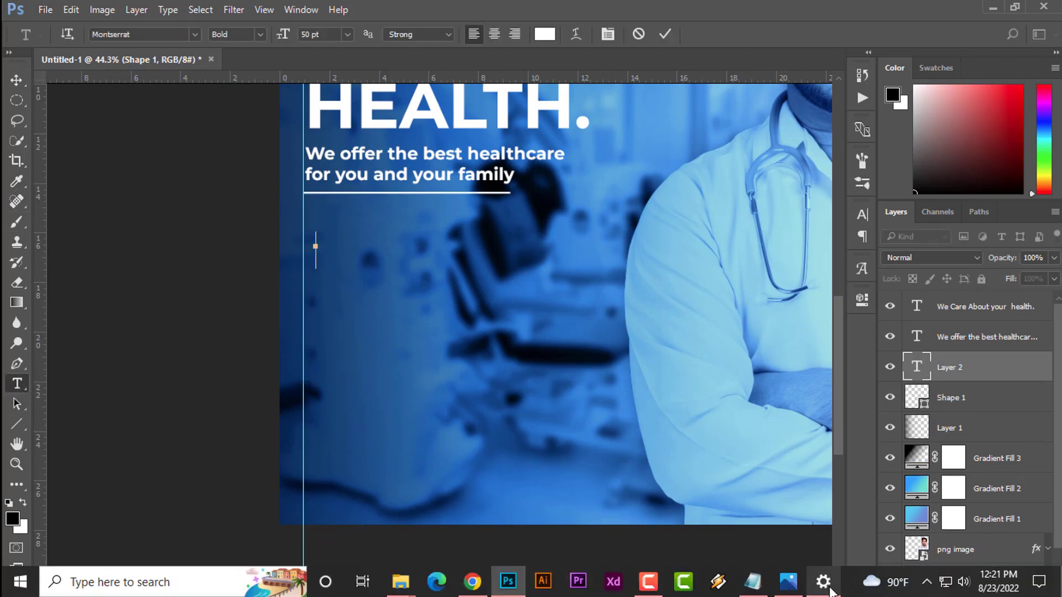
click(753, 582)
drag(470, 219, 563, 217)
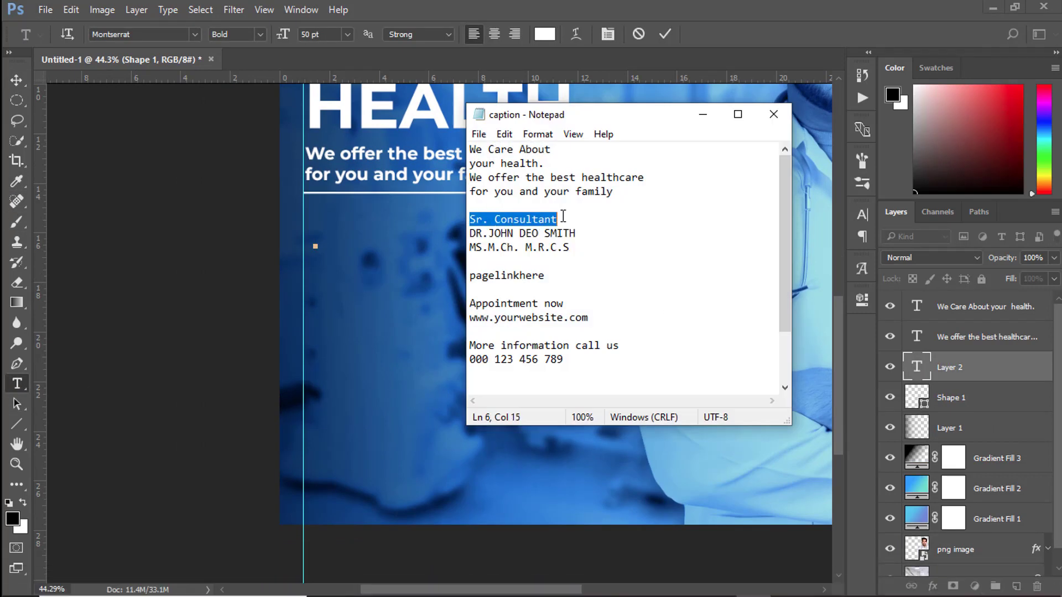
right_click(521, 220)
click(563, 267)
click(699, 121)
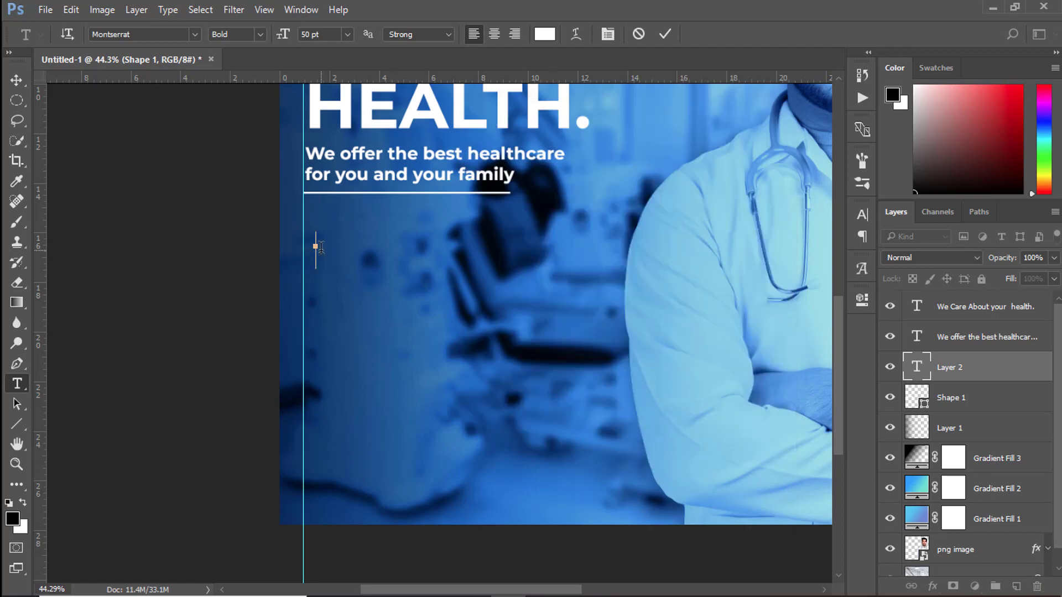
Paste "Sr. Consultant" into the new text layer in Photoshop and align it with the vertical guide.
right_click(315, 245)
click(376, 318)
click(16, 80)
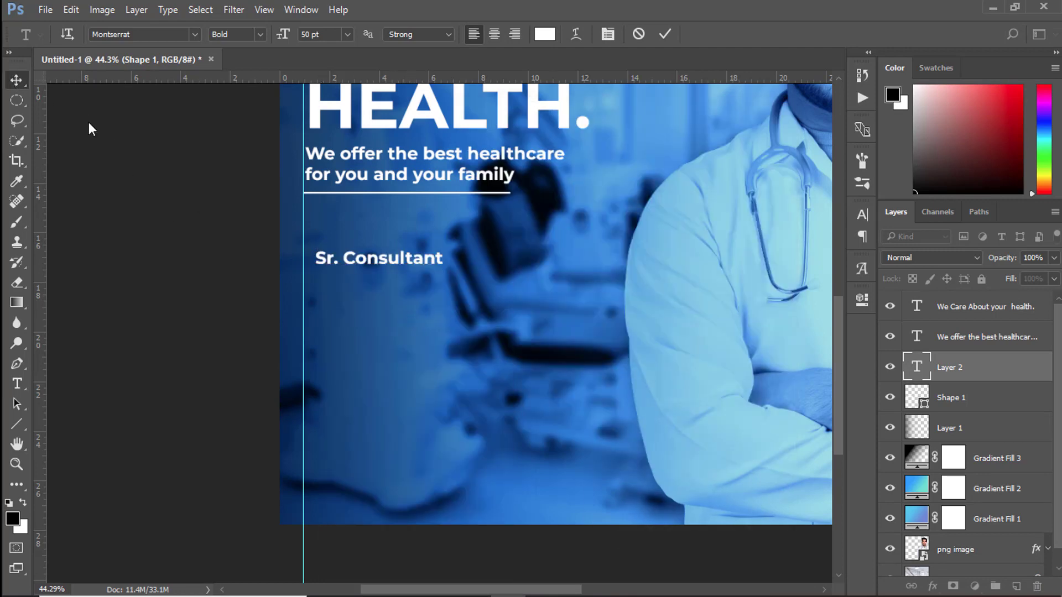
drag(398, 258, 387, 252)
Format the "Sr. Consultant" text as 30 pt Montserrat SemiBold Italic.
double_click(916, 367)
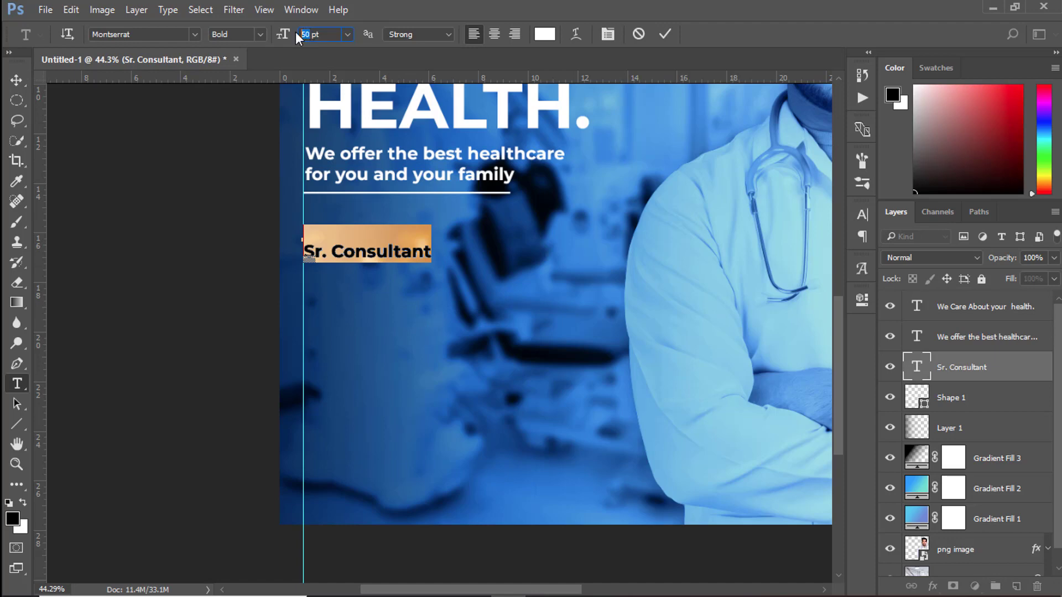
text(20)
key(BackSpace)
key(BackSpace)
text(30)
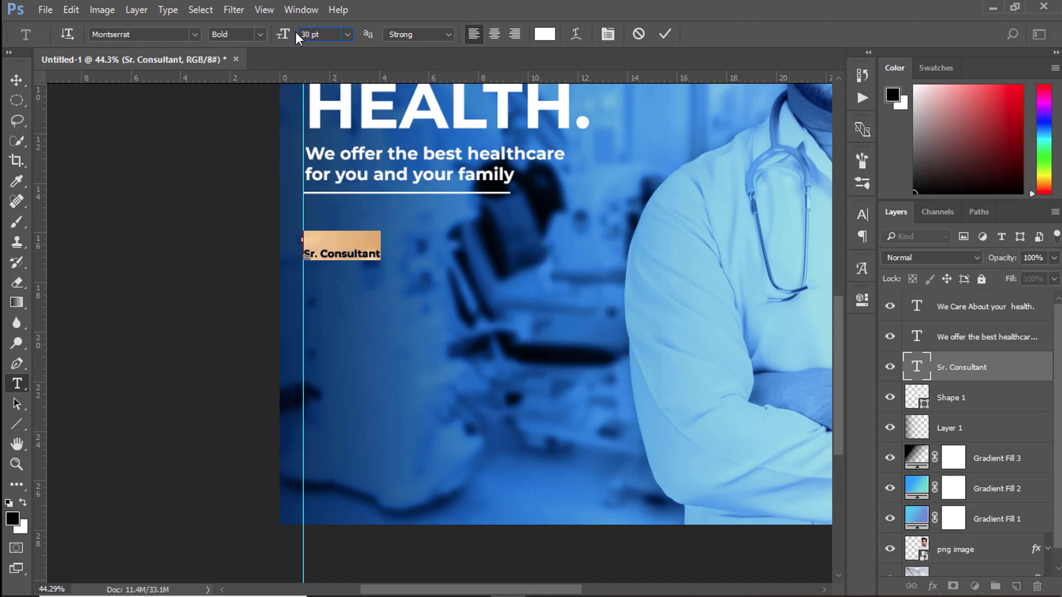
click(260, 35)
click(244, 74)
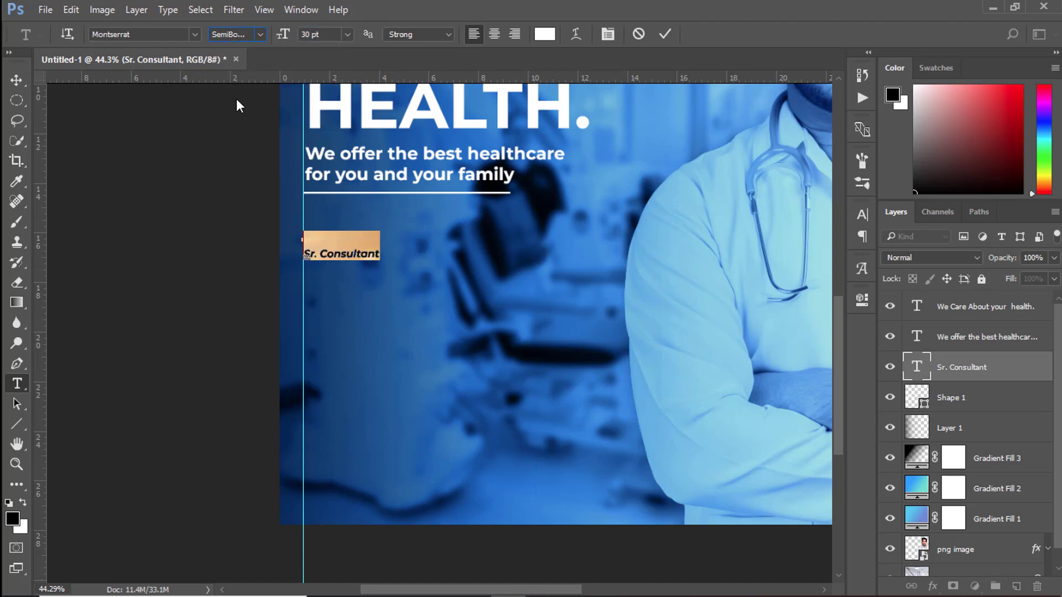
Nudge "Sr. Consultant" up along the vertical guide, closer to the divider line.
key(ctrl+Return)
key(shift+Up)
key(shift+Up)
key(shift+Up)
key(shift+Up)
key(shift+Up)
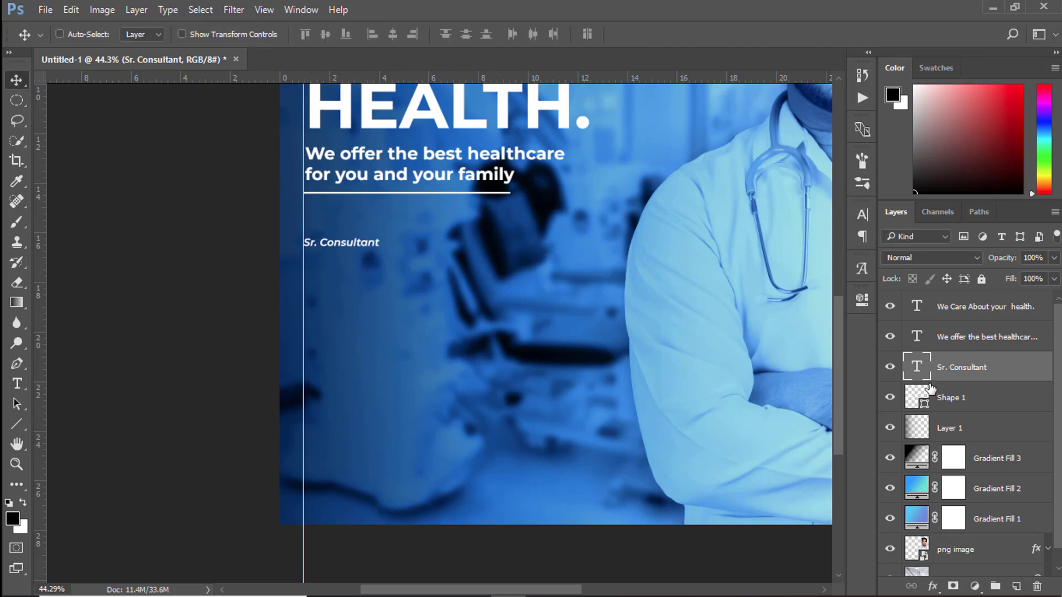
Duplicate the "Sr. Consultant" text, order the copy beneath the original layer, and place it clear below the original.
scroll(372, 260, up, 4)
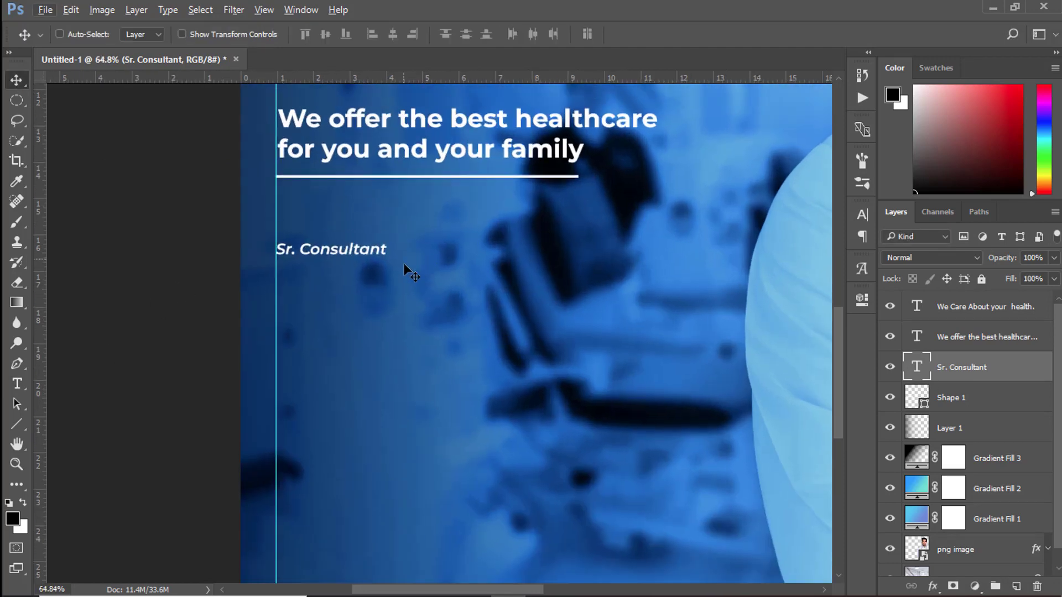
drag(327, 251, 327, 275)
click(890, 349)
click(890, 349)
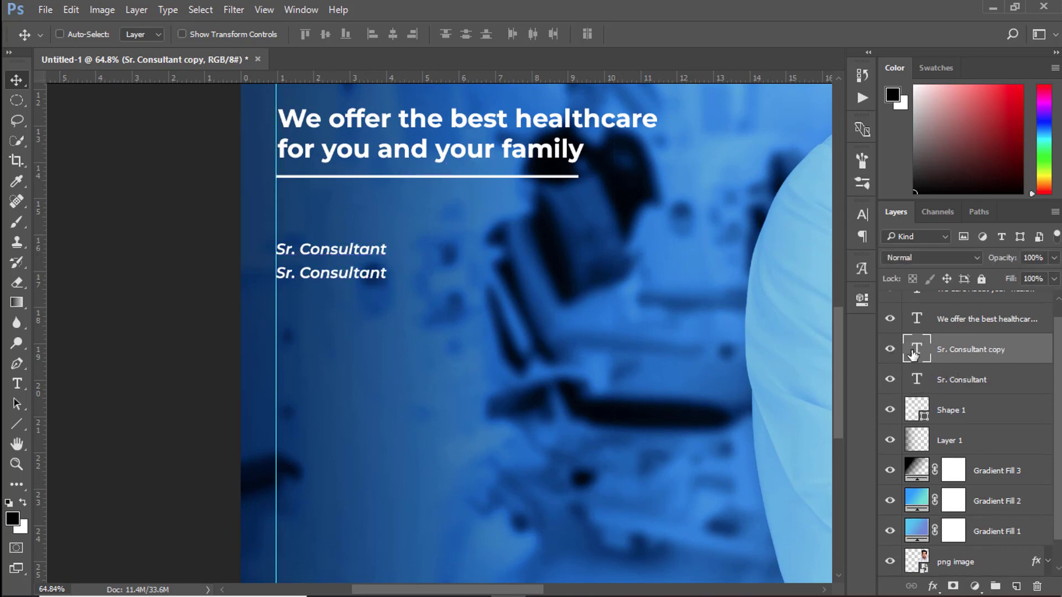
drag(912, 352, 918, 382)
double_click(918, 380)
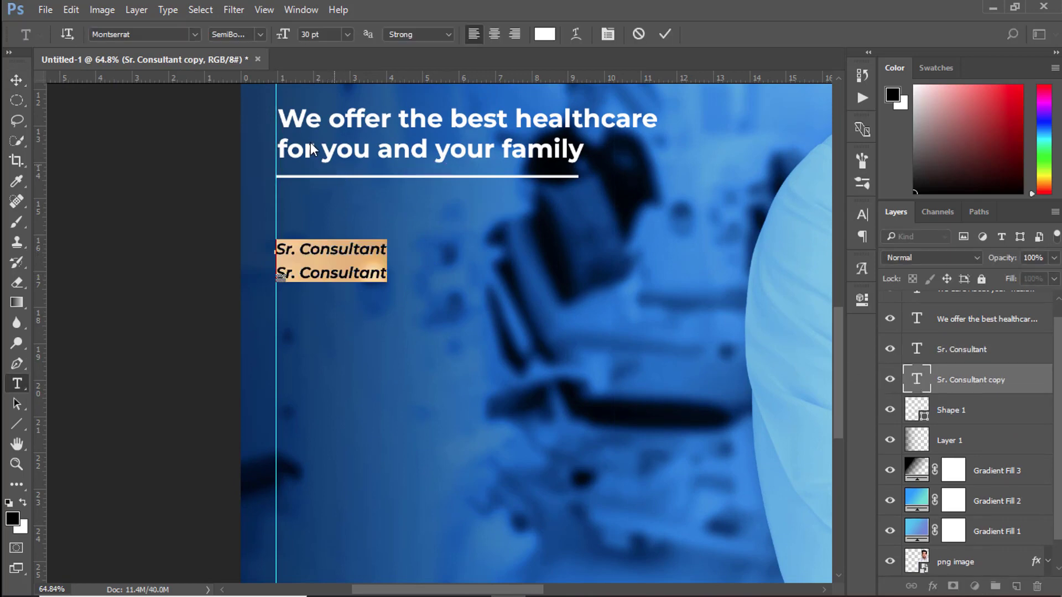
click(890, 380)
click(890, 380)
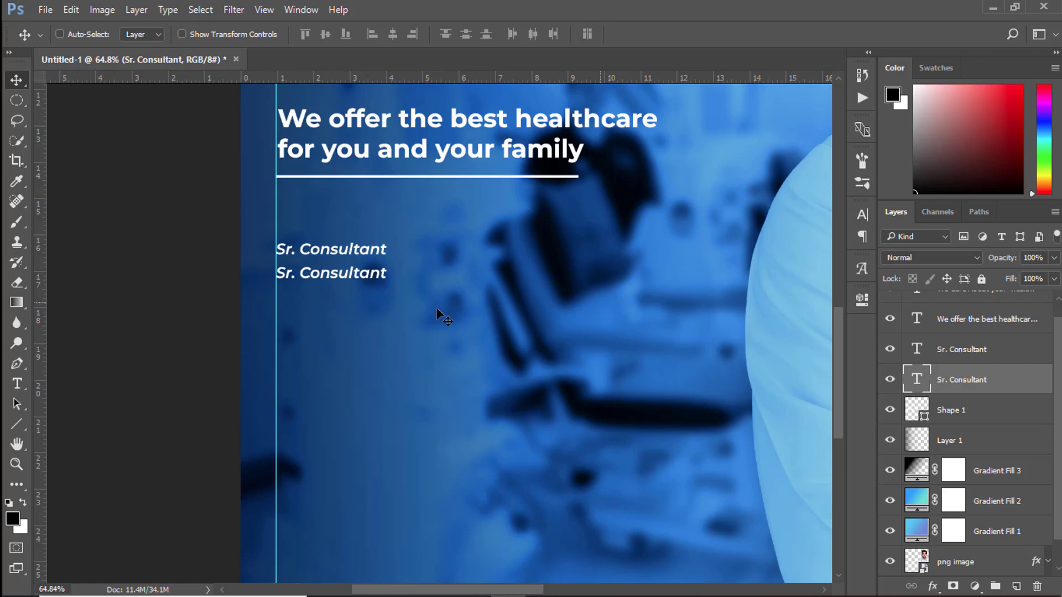
drag(321, 275, 410, 330)
Set the lower "Sr. Consultant" copy to Montserrat Bold at 60 pt.
double_click(915, 383)
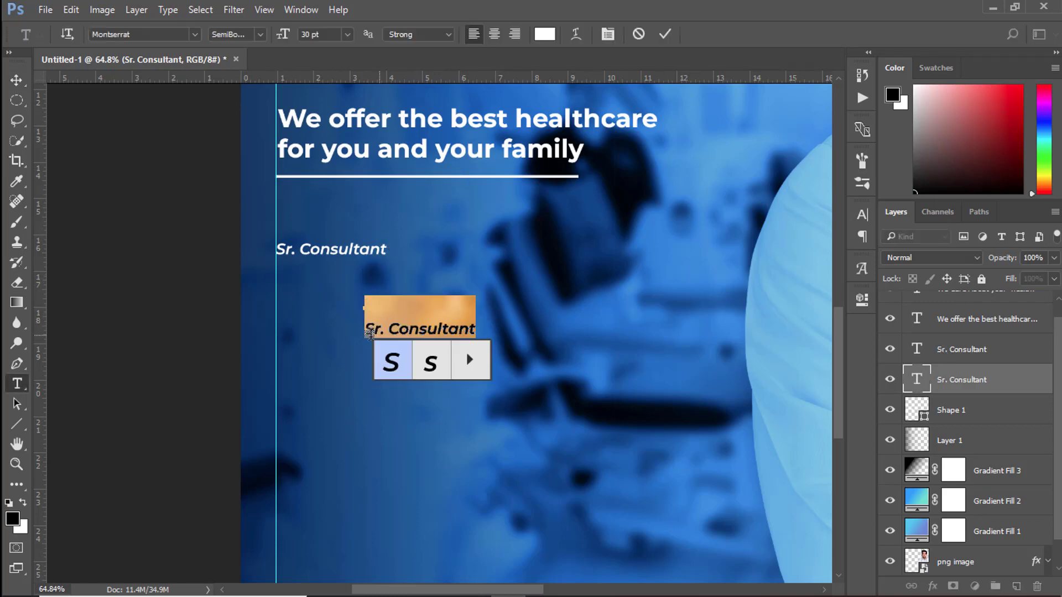
click(14, 85)
double_click(917, 382)
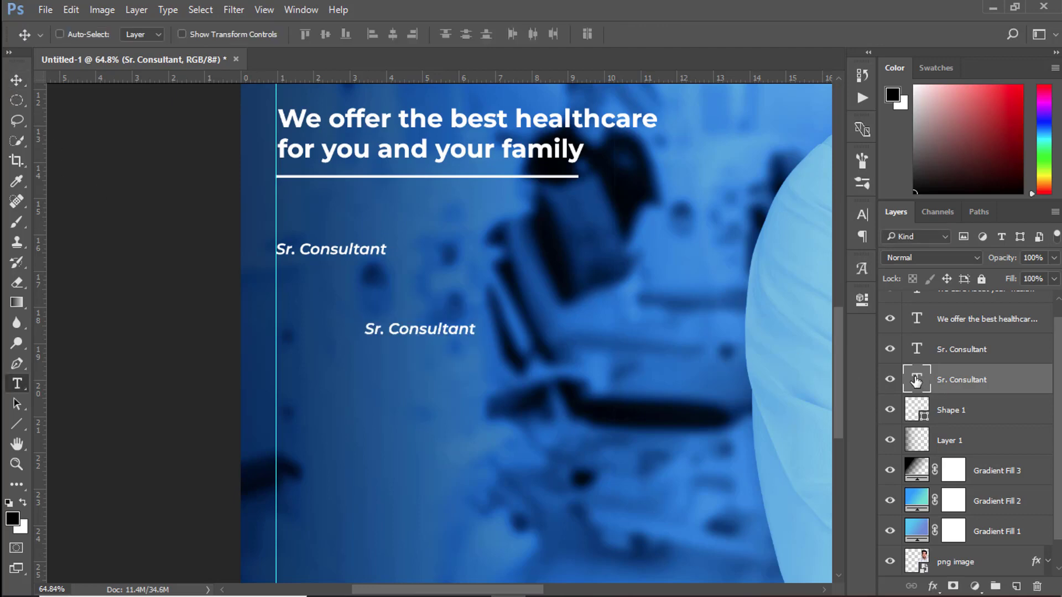
click(260, 34)
click(232, 87)
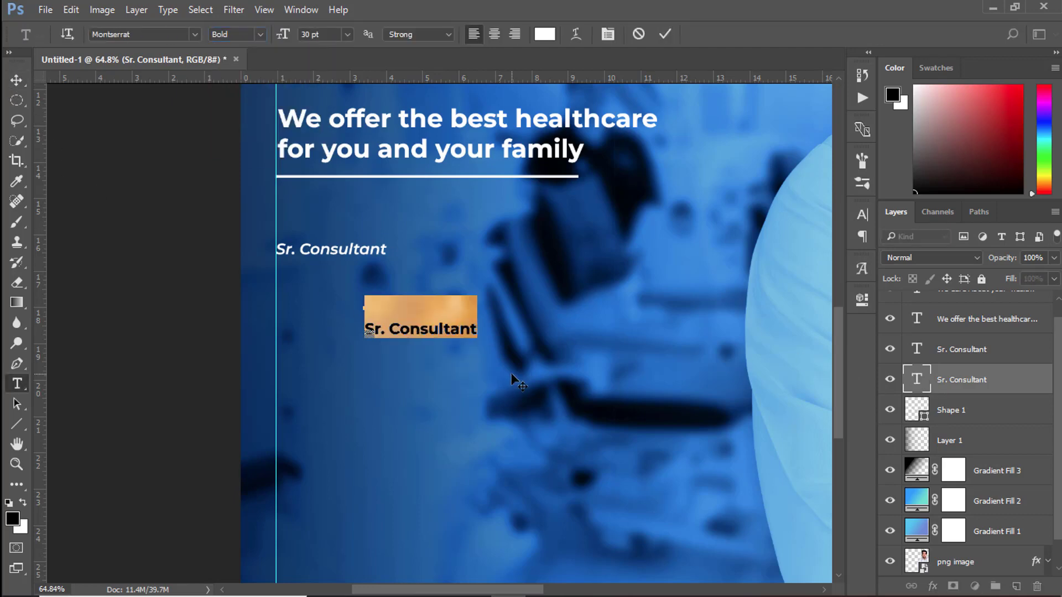
drag(283, 34, 313, 43)
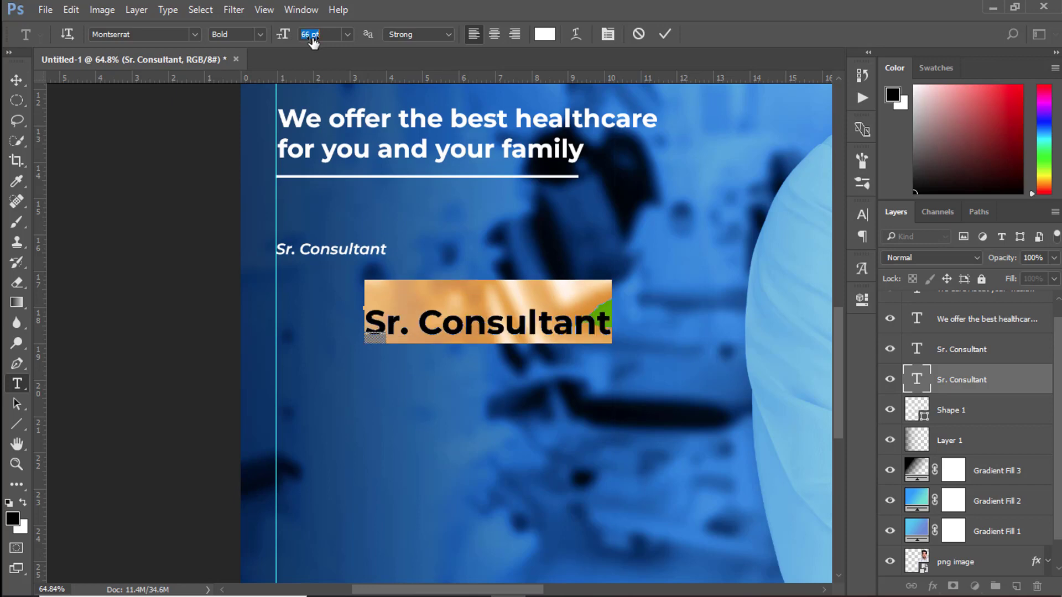
click(312, 38)
click(17, 80)
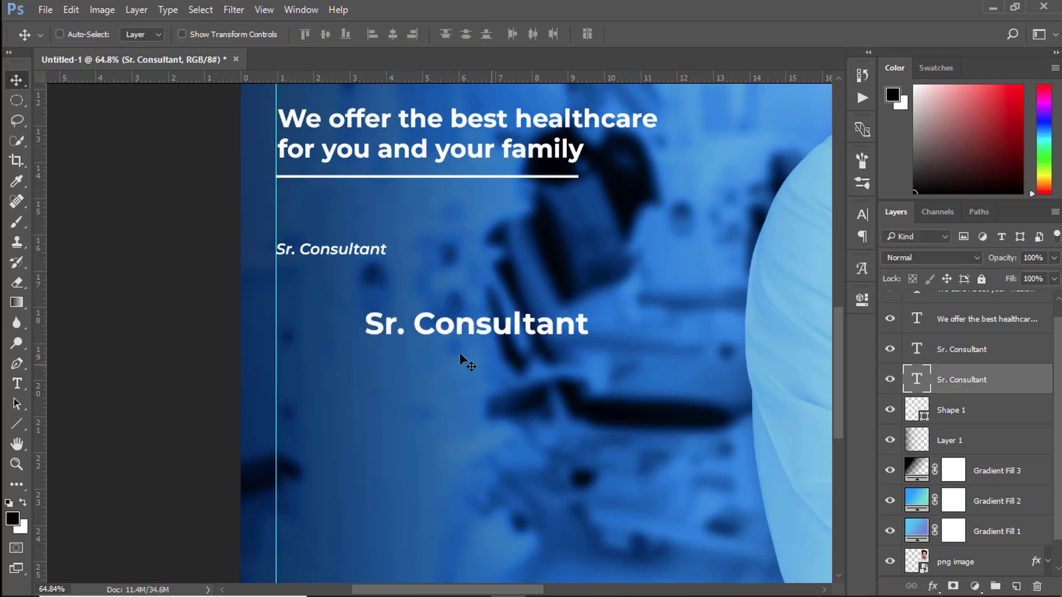
Open the lower text copy for editing and copy the doctor's name from the caption file in Notepad.
double_click(916, 380)
click(753, 592)
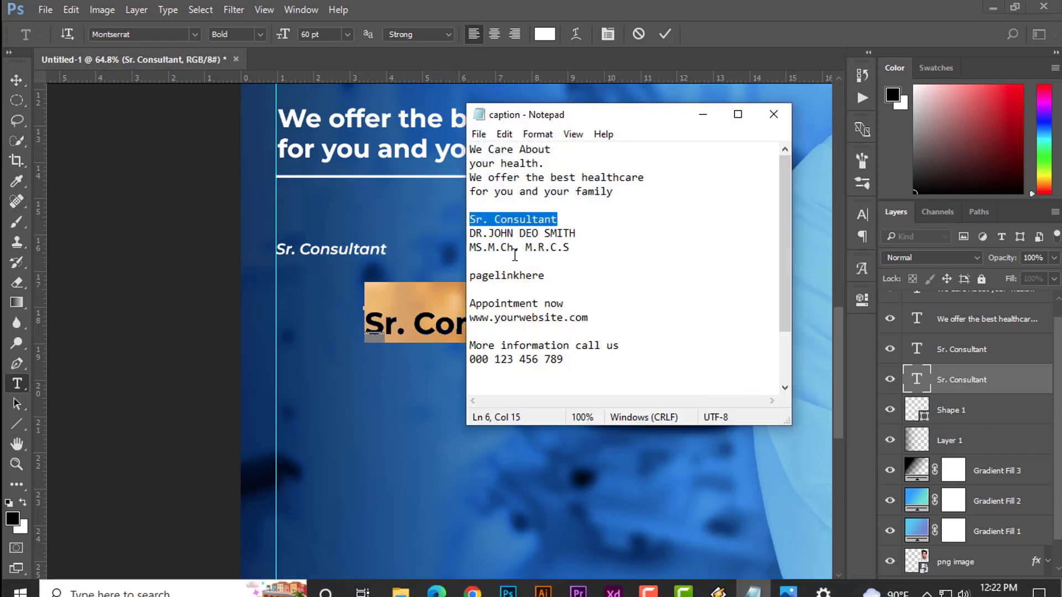
drag(470, 233, 575, 232)
right_click(564, 231)
click(604, 282)
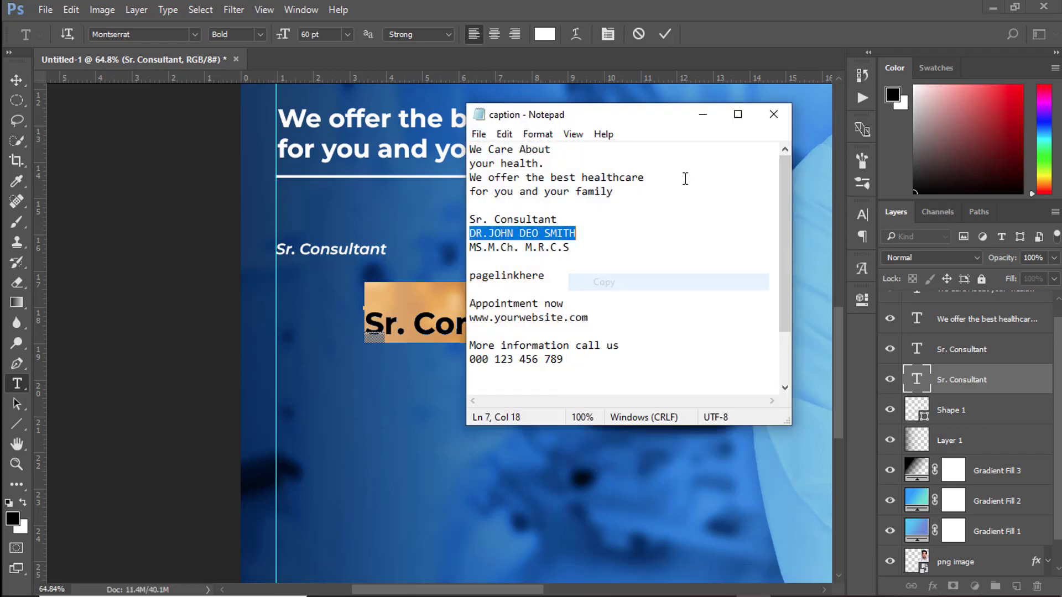
click(702, 114)
Replace the lower copy's text with the doctor's name and move it directly under "Sr. Consultant" at the vertical guide.
right_click(482, 252)
click(509, 321)
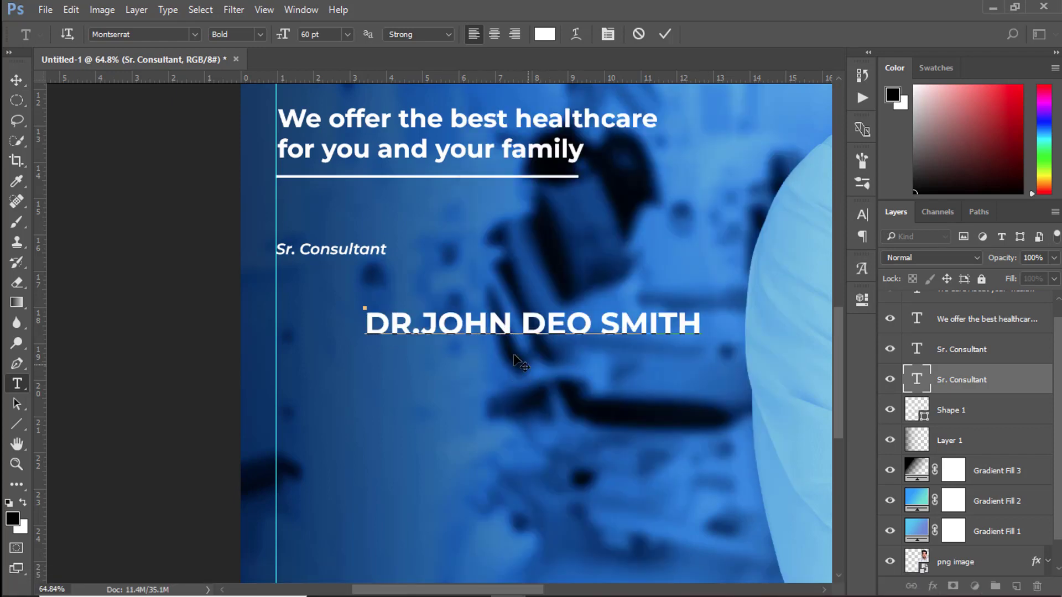
click(17, 80)
drag(520, 328, 429, 283)
Set the doctor's name text to 50 pt.
double_click(916, 381)
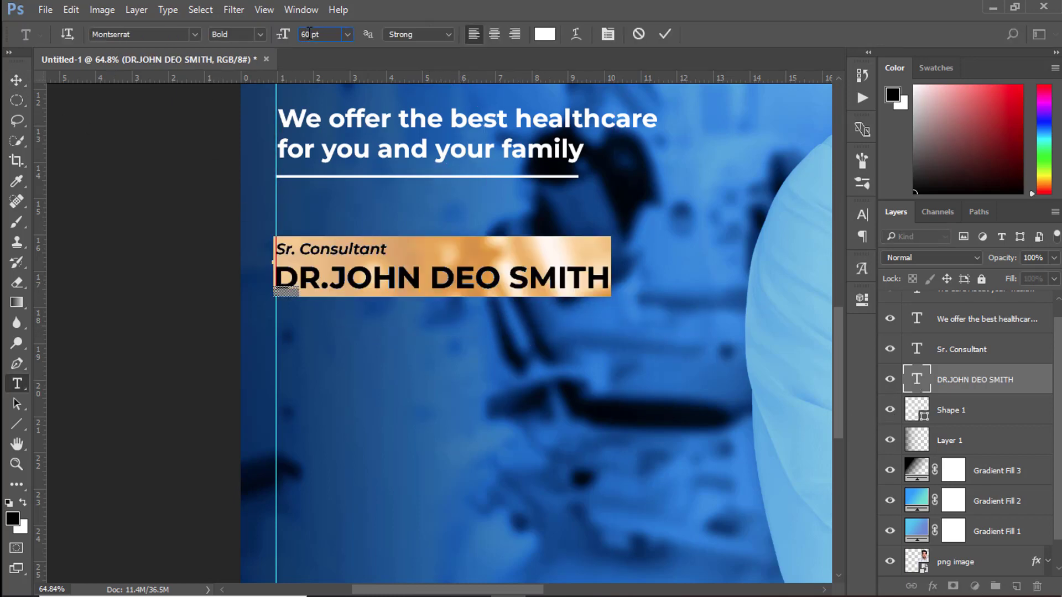
click(282, 33)
text(55)
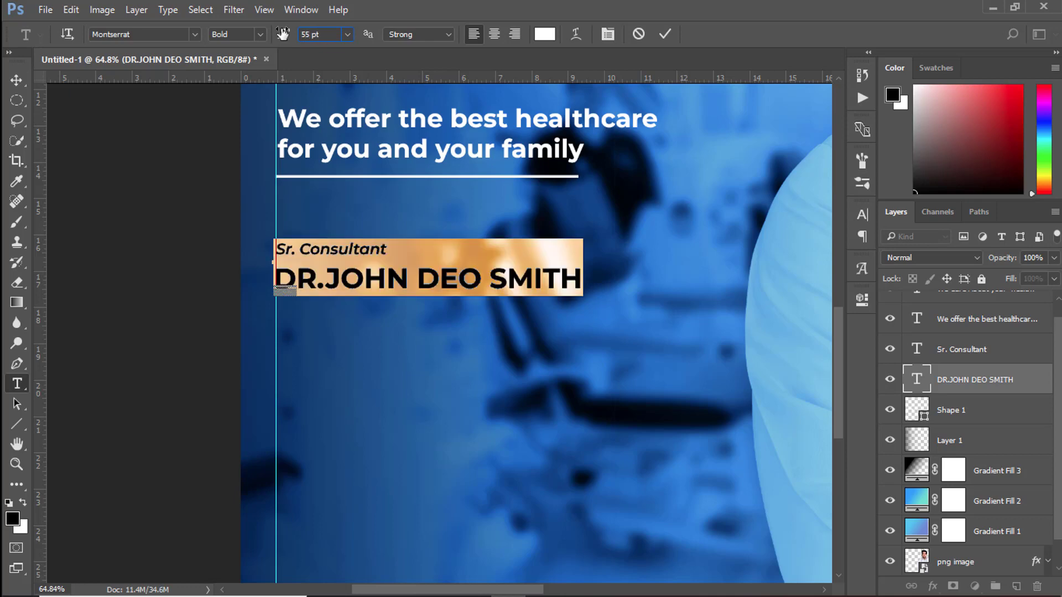
key(BackSpace)
text(0)
click(664, 34)
Nudge the doctor's name up closer to the "Sr. Consultant" line.
key(v)
key(shift+Up)
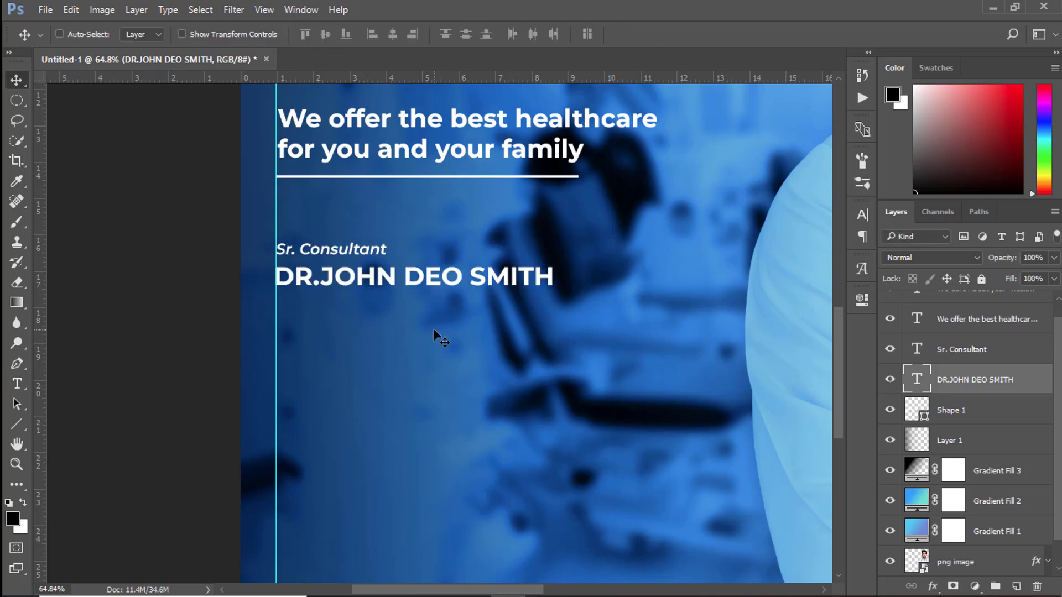
key(Up)
key(Up)
key(Up)
key(Up)
scroll(952, 405, up, 1)
scroll(939, 403, down, 3)
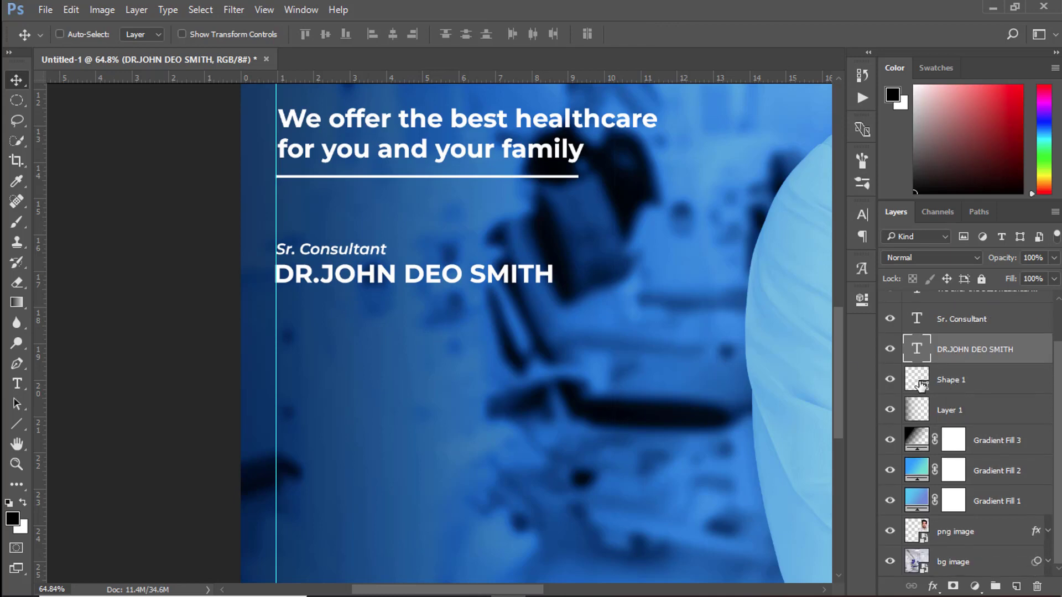
Duplicate the white divider line beneath the doctor's name and shorten the copy to match the name's width.
click(919, 383)
drag(403, 177, 404, 300)
scroll(517, 321, up, 3)
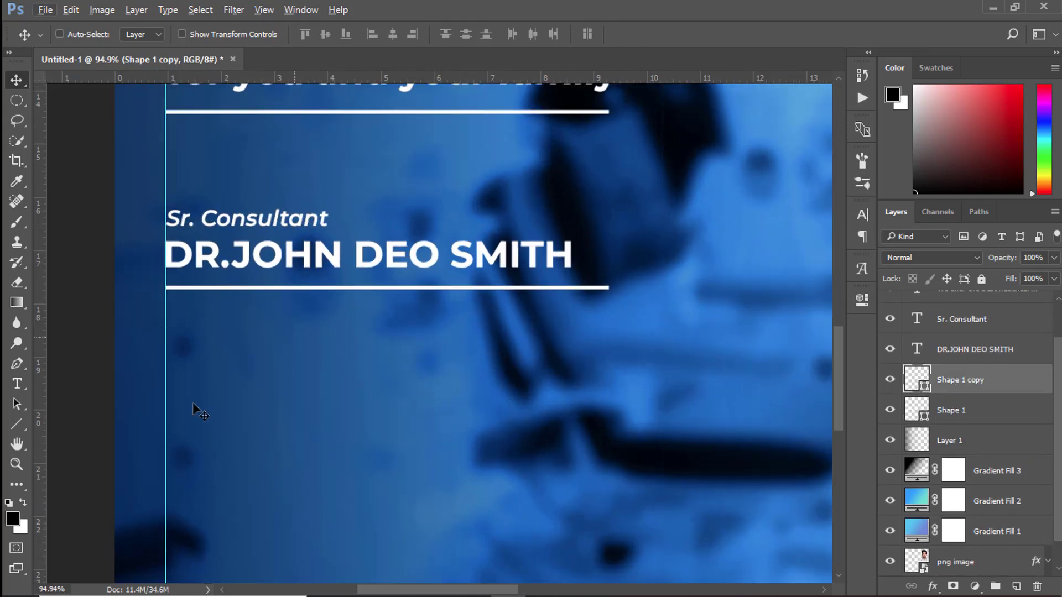
click(17, 424)
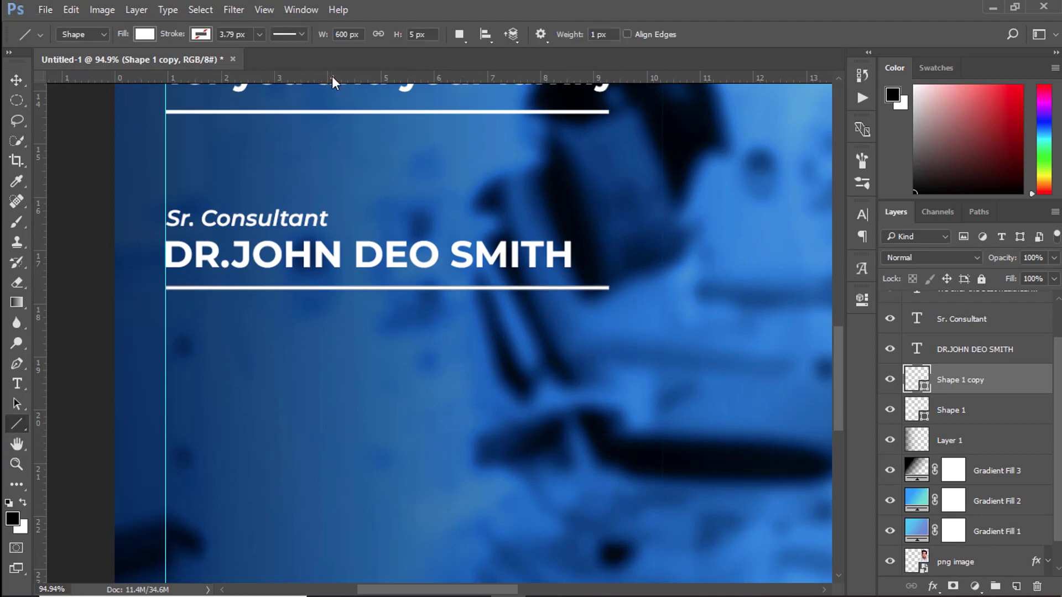
mouse_move(329, 38)
mouse_down()
mouse_move(279, 37)
mouse_move(329, 38)
mouse_up()
click(17, 80)
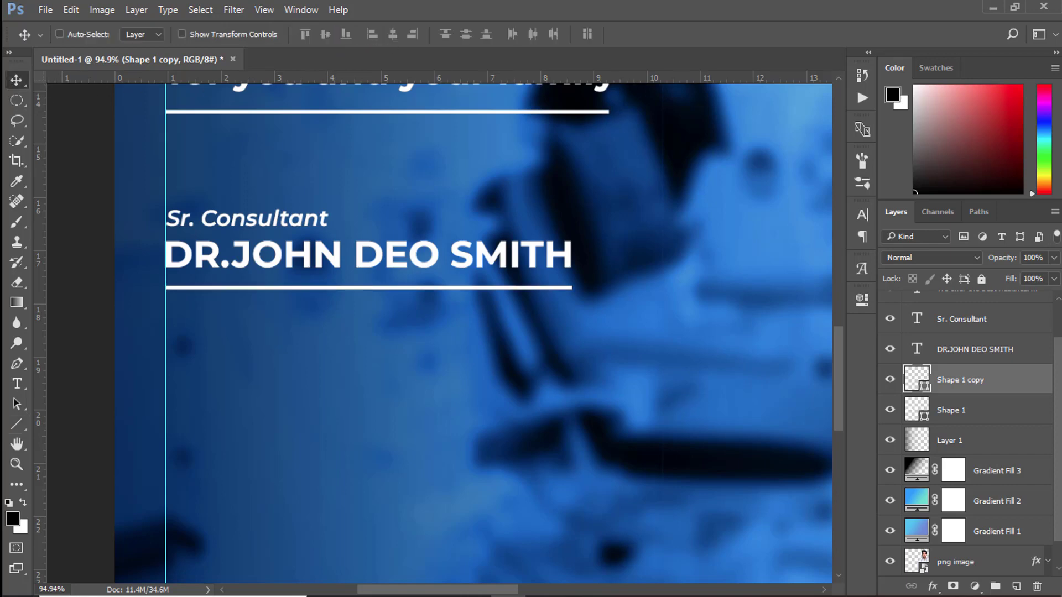
Nudge the copied line up so it sits closely under the doctor's name.
key(Up)
key(Up)
key(Up)
key(Up)
key(Up)
key(Up)
key(Up)
key(Up)
key(Up)
key(Up)
key(Up)
key(Up)
key(Up)
Duplicate the doctor's name text below the short line and set the copy to Montserrat SemiBold Italic at 40 pt.
click(973, 349)
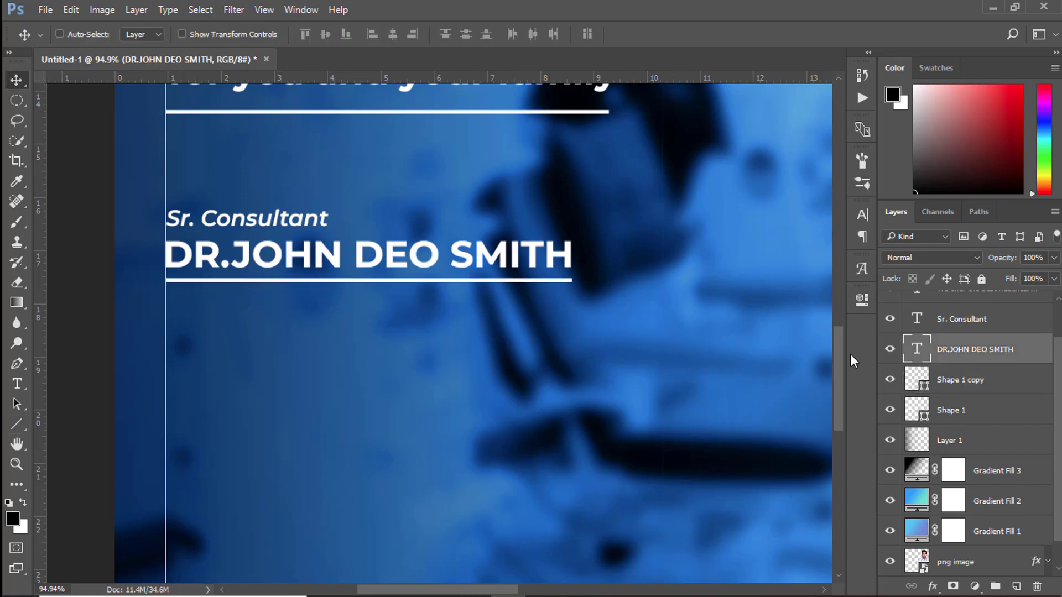
drag(327, 263, 326, 313)
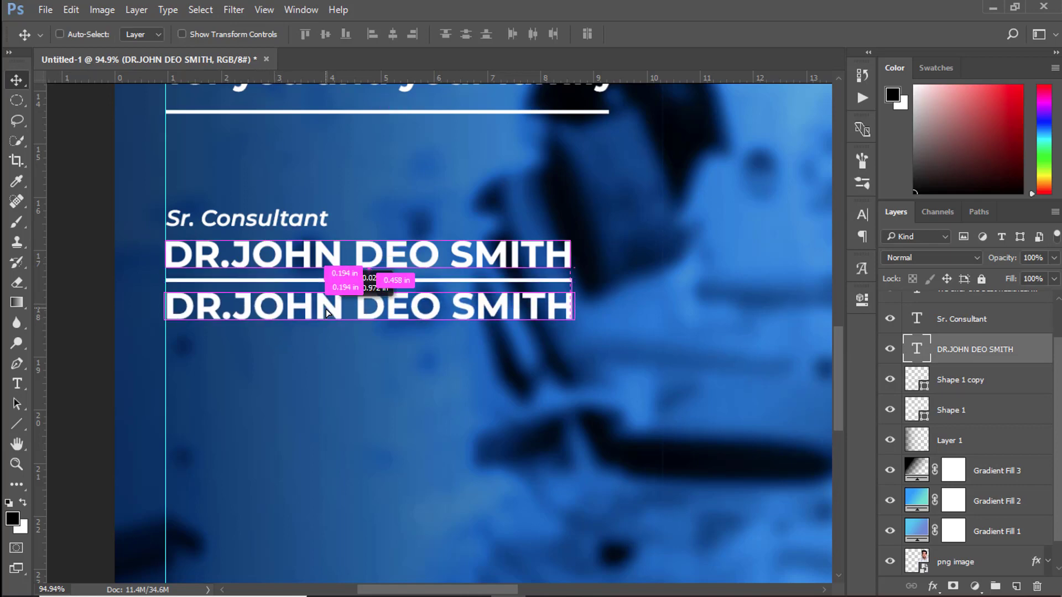
drag(914, 352, 918, 380)
double_click(919, 380)
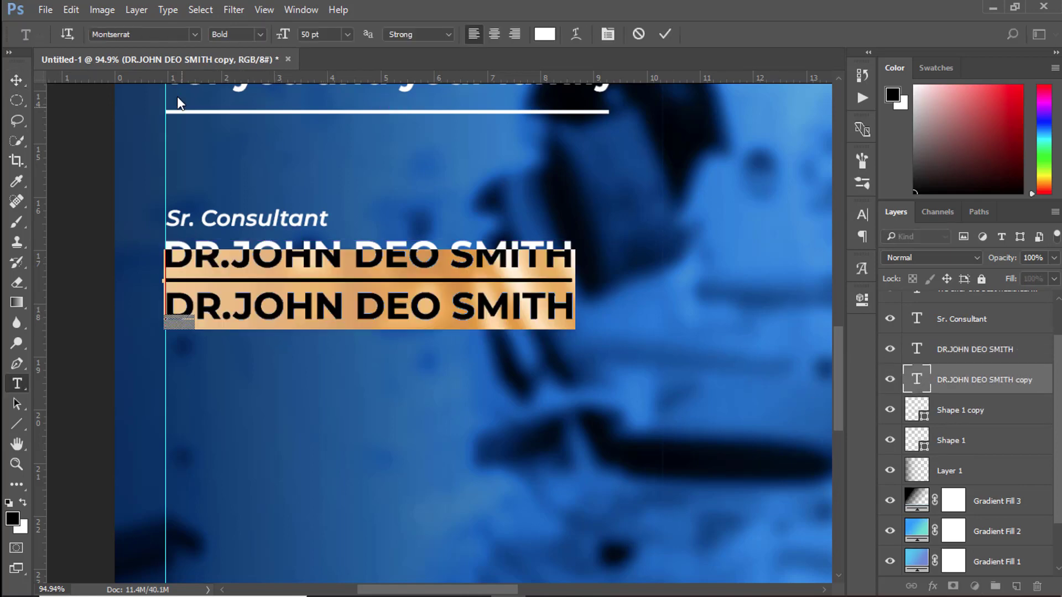
click(258, 33)
click(241, 69)
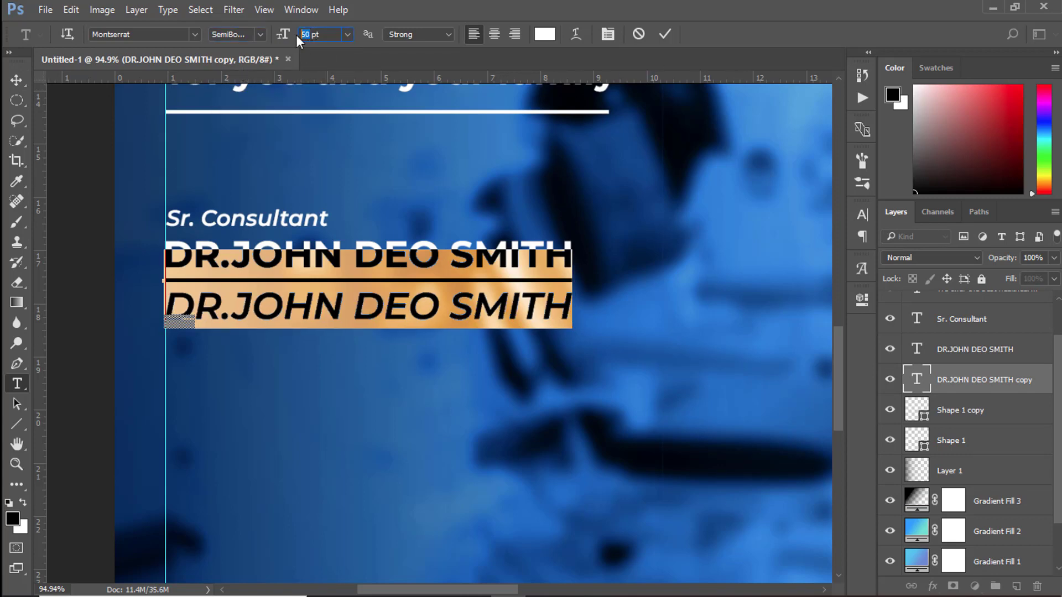
text(40)
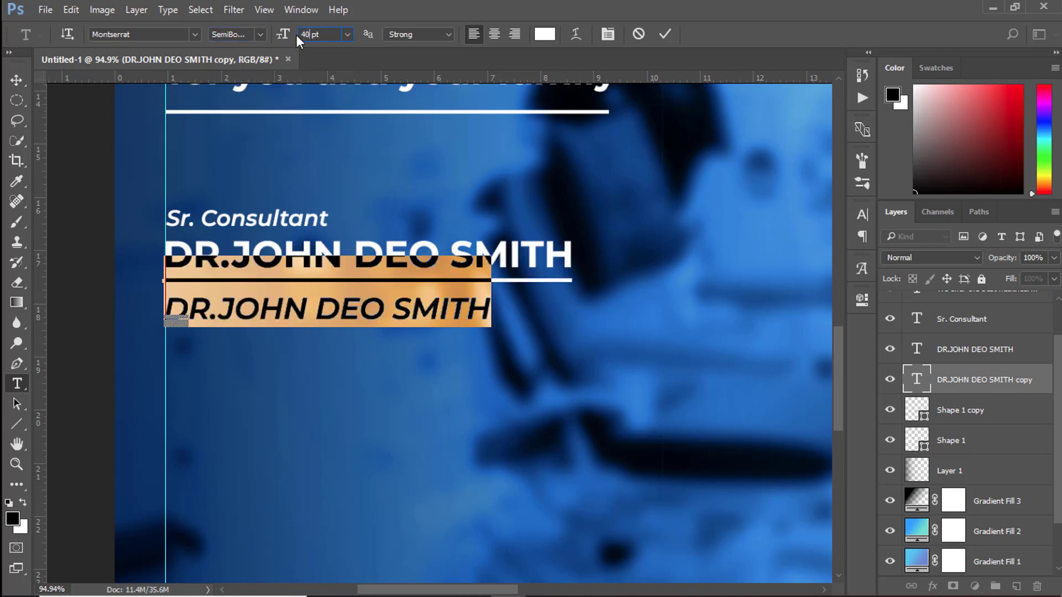
click(664, 34)
key(v)
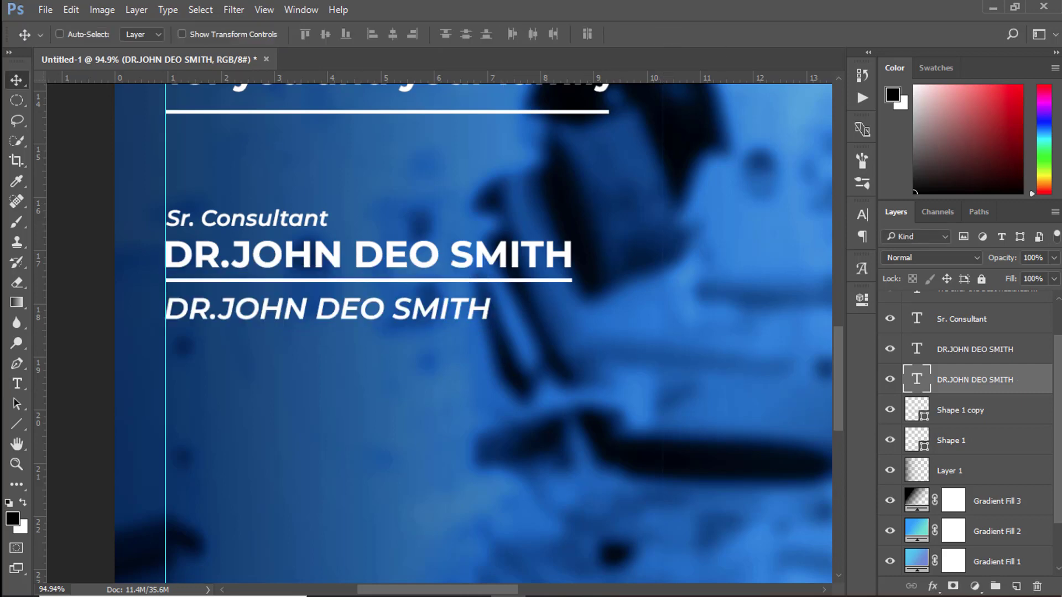
Copy the credentials "MS.M.Ch. M.R.C.S" from the caption file in Notepad.
click(735, 583)
drag(470, 247, 575, 247)
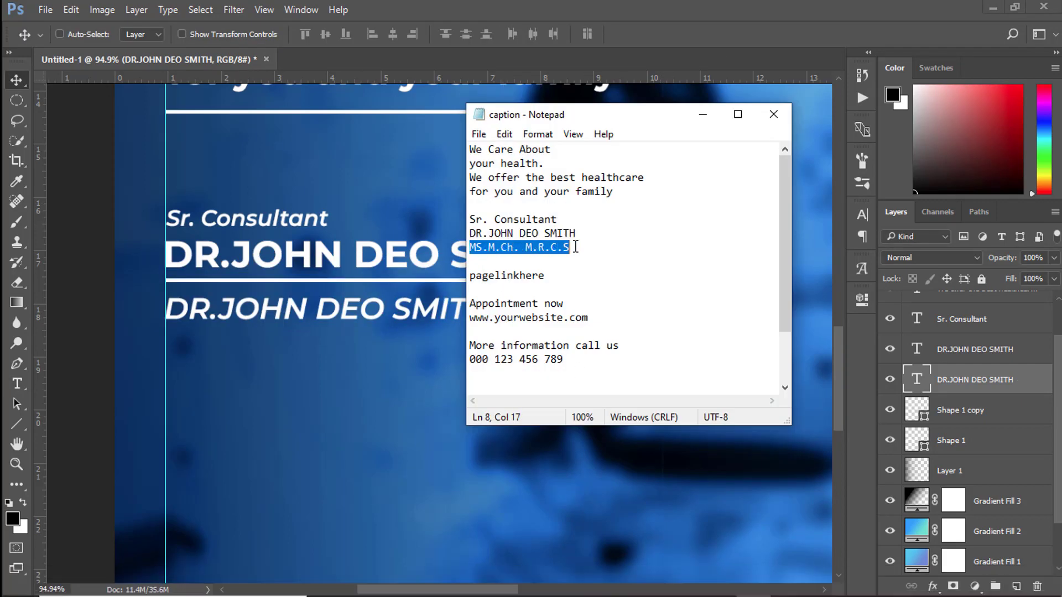
right_click(542, 258)
click(553, 297)
click(703, 114)
Replace the italic copy's text with "MS.M.Ch. M.R.C.S" and nudge it up closer to the short line.
double_click(916, 379)
right_click(372, 309)
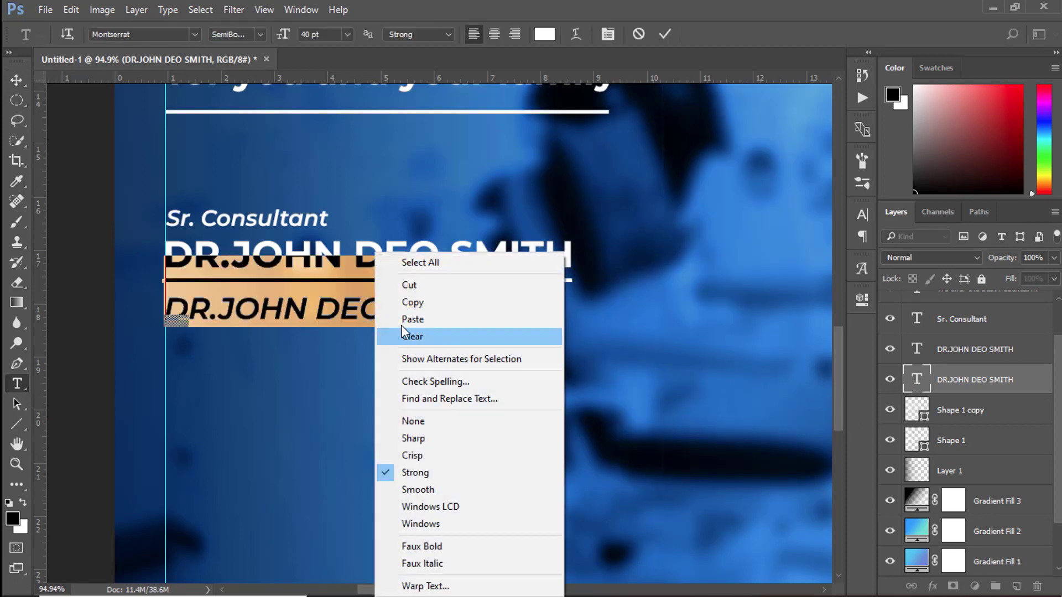
click(393, 318)
key(ctrl+Return)
key(v)
key(Up)
key(Up)
key(Up)
key(Up)
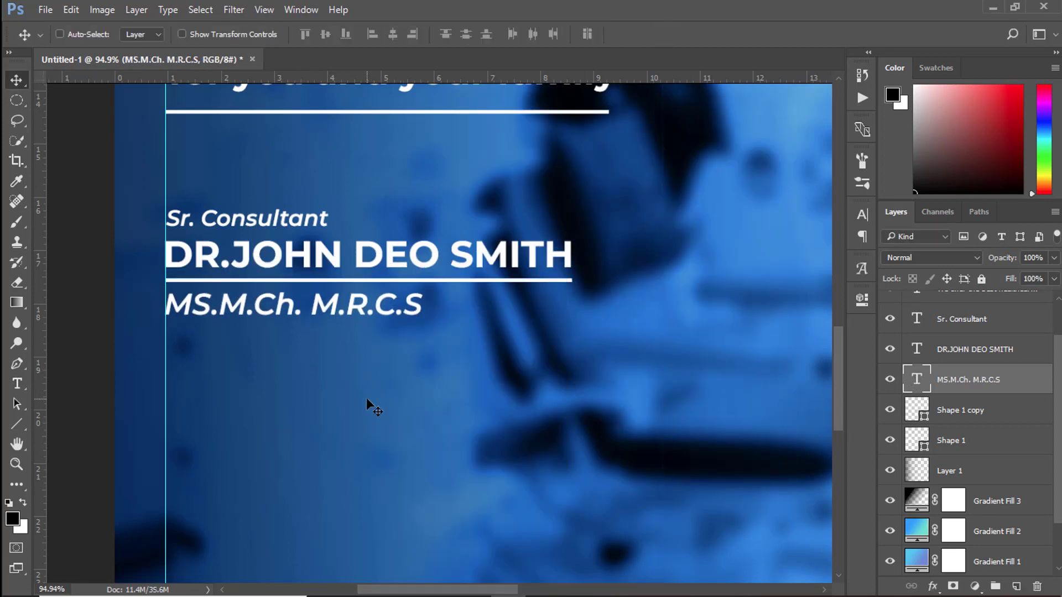
Group the "Sr. Consultant", doctor's name, credentials and short line layers, and rename the group "name".
scroll(374, 374, down, 5)
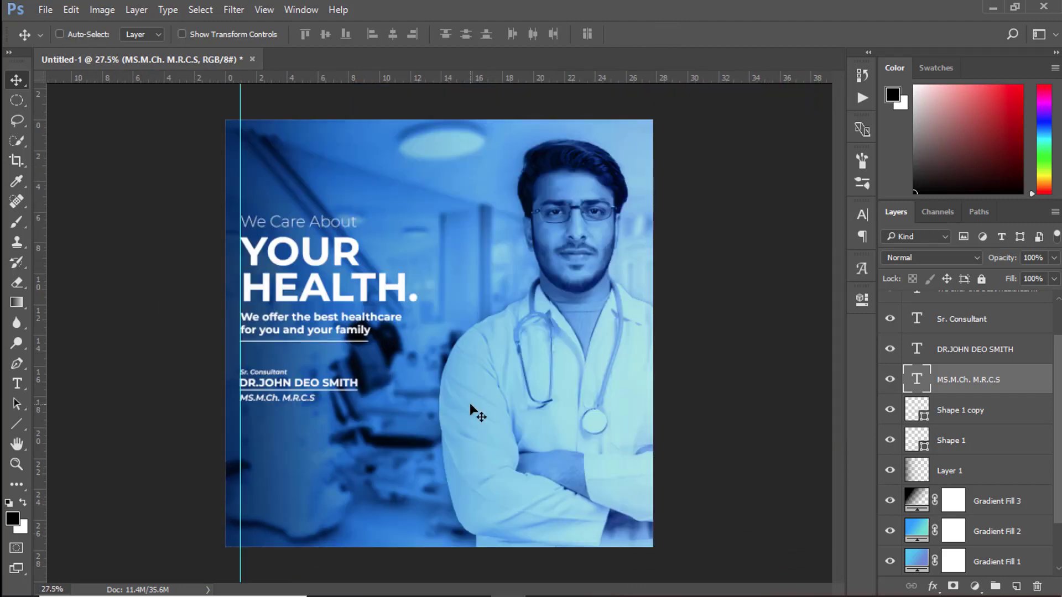
scroll(918, 351, up, 1)
click(919, 351)
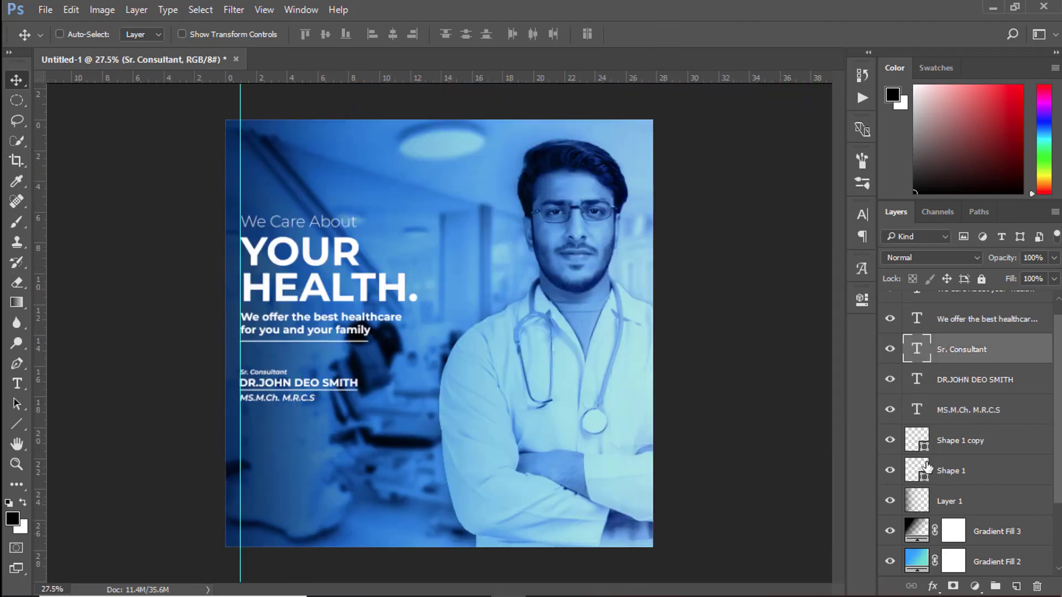
shift+click(915, 443)
key(ctrl+g)
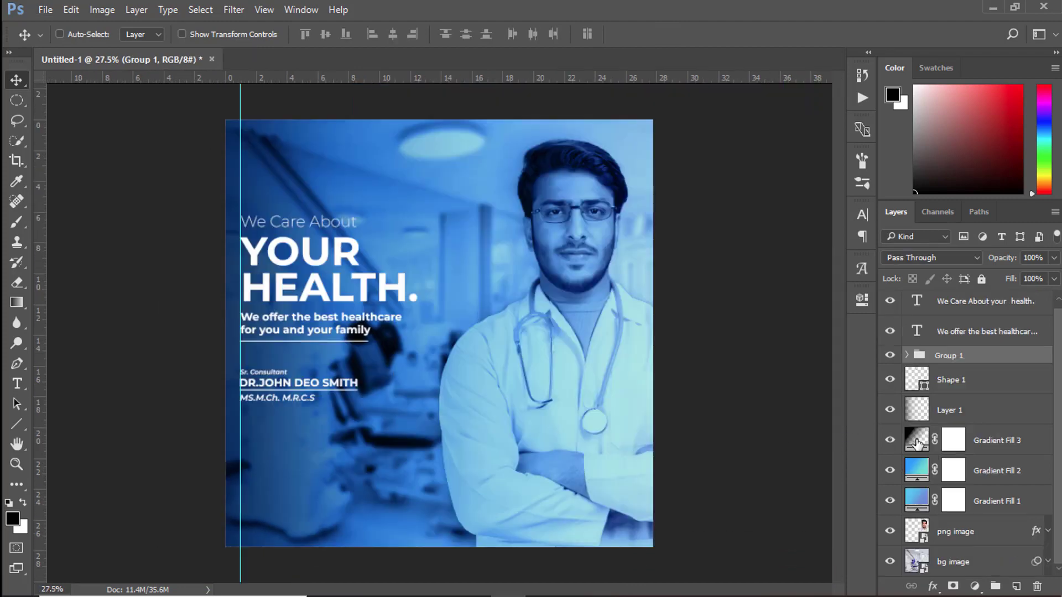
double_click(949, 356)
text(n)
key(Return)
Nudge the "name" group up closer to the tagline's divider line.
key(Up)
key(Up)
key(Up)
key(Up)
key(Up)
key(Up)
key(Up)
key(Up)
key(Up)
key(Up)
key(Up)
key(Up)
key(Up)
key(Up)
key(Up)
key(Up)
key(Up)
key(Up)
key(Up)
key(Up)
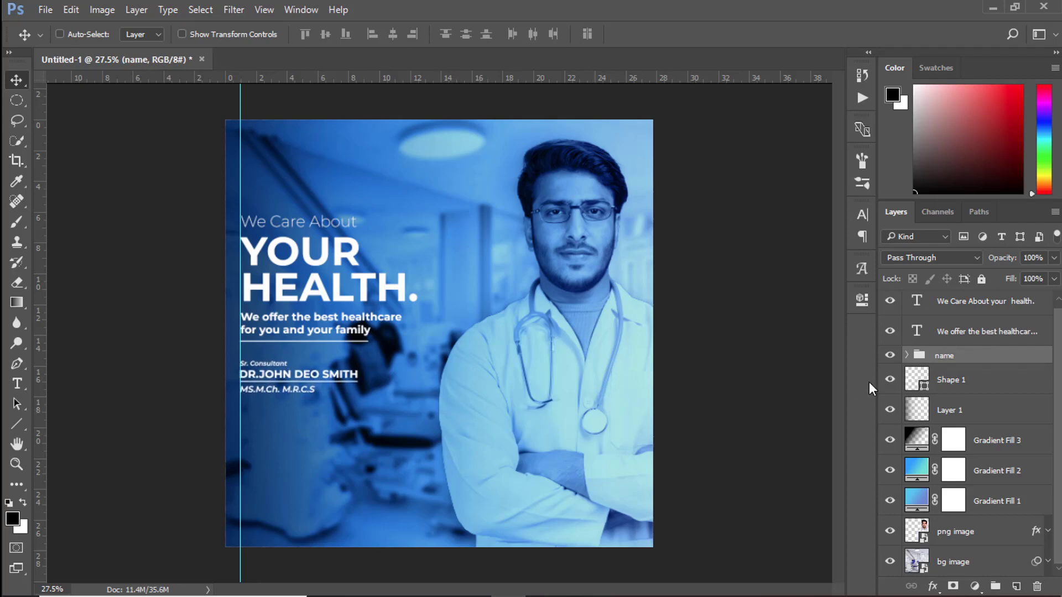
Move the Shape 1 layer above the "name" group and group it with the headline and tagline layers.
mouse_move(927, 379)
mouse_down()
mouse_move(932, 337)
mouse_move(923, 350)
mouse_up()
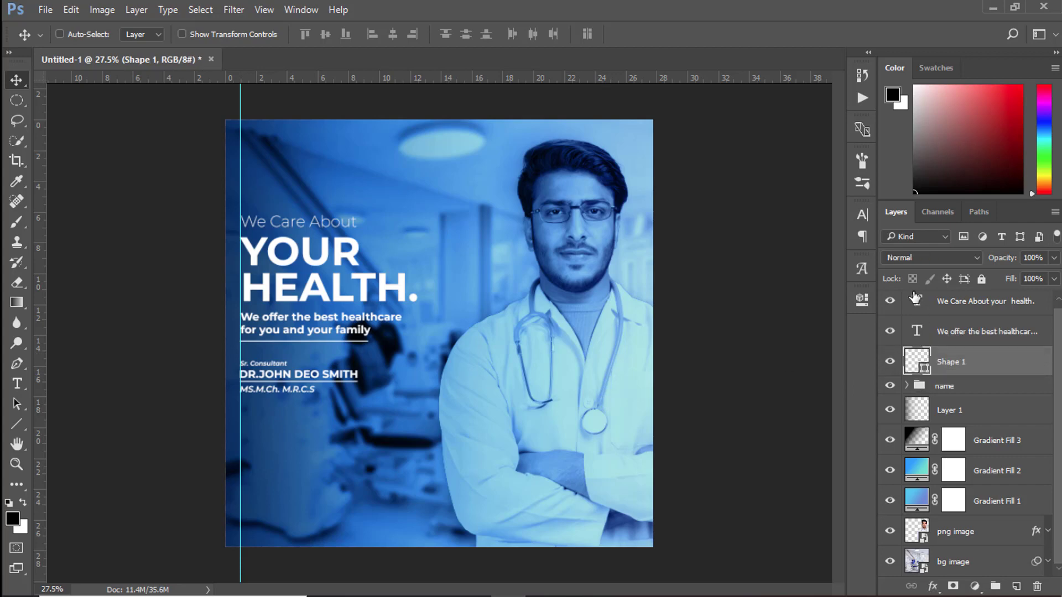
click(934, 308)
shift+click(918, 366)
key(ctrl+g)
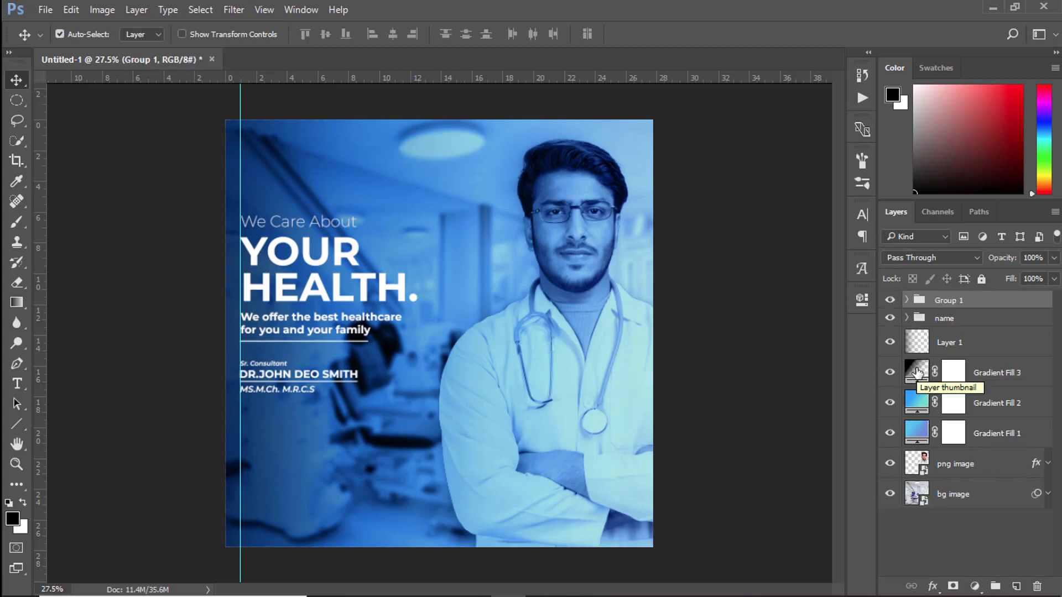
Move the headline and tagline group up on the canvas in large nudges.
key(shift+Up)
key(shift+Up)
key(shift+Up)
key(shift+Up)
key(shift+Up)
key(shift+Up)
key(shift+Up)
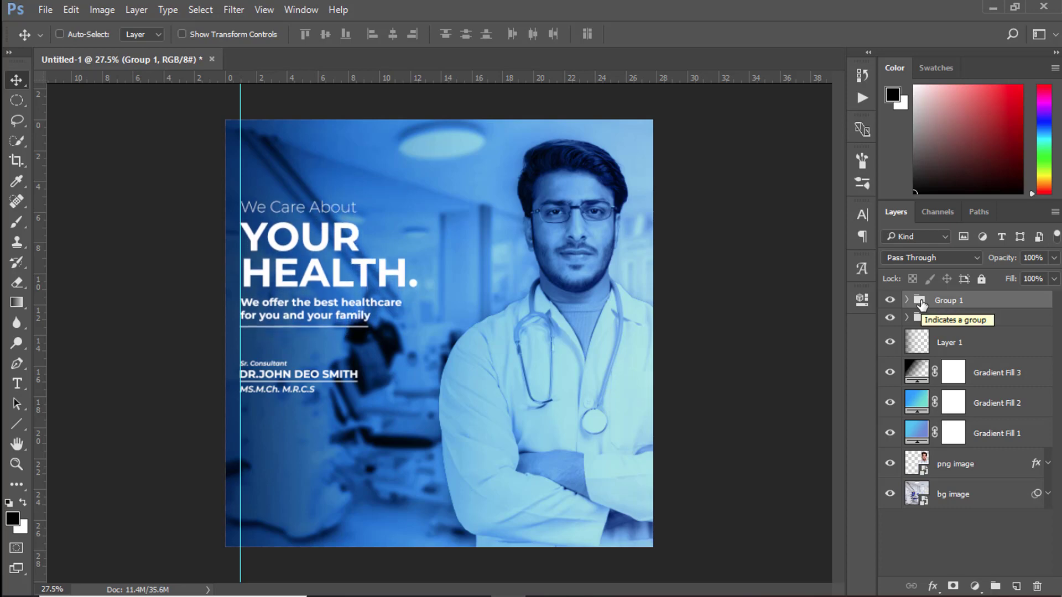
Move the "name" group up in large nudges to follow the headline block.
click(916, 324)
key(shift+Up)
key(shift+Up)
key(shift+Up)
key(shift+Up)
key(shift+Up)
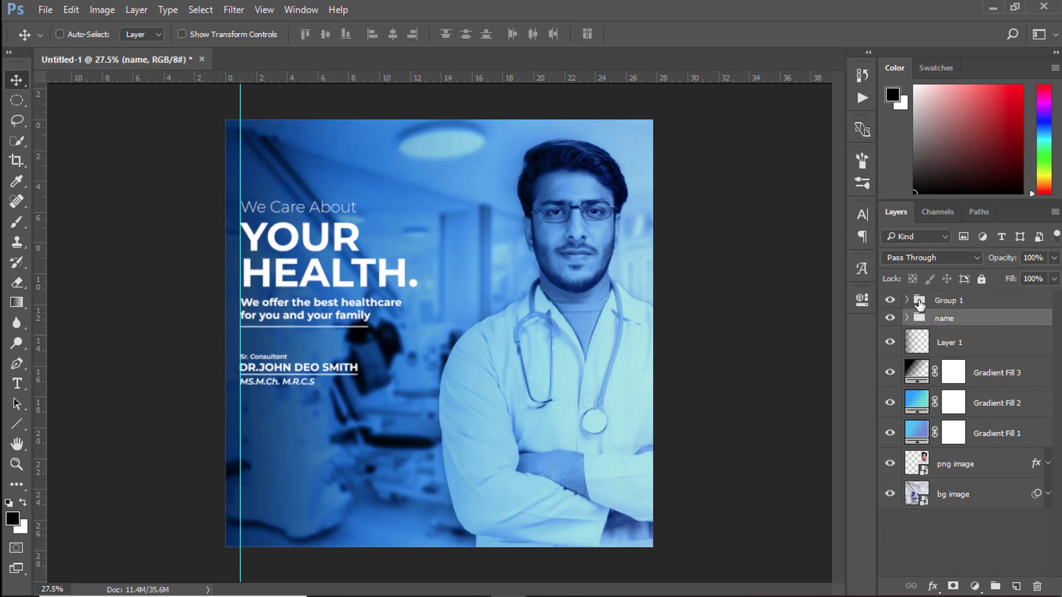
Shift the headline group and the "name" group up two more large nudges each.
click(918, 303)
key(shift+Up)
key(shift+Up)
click(918, 320)
key(shift+Up)
key(shift+Up)
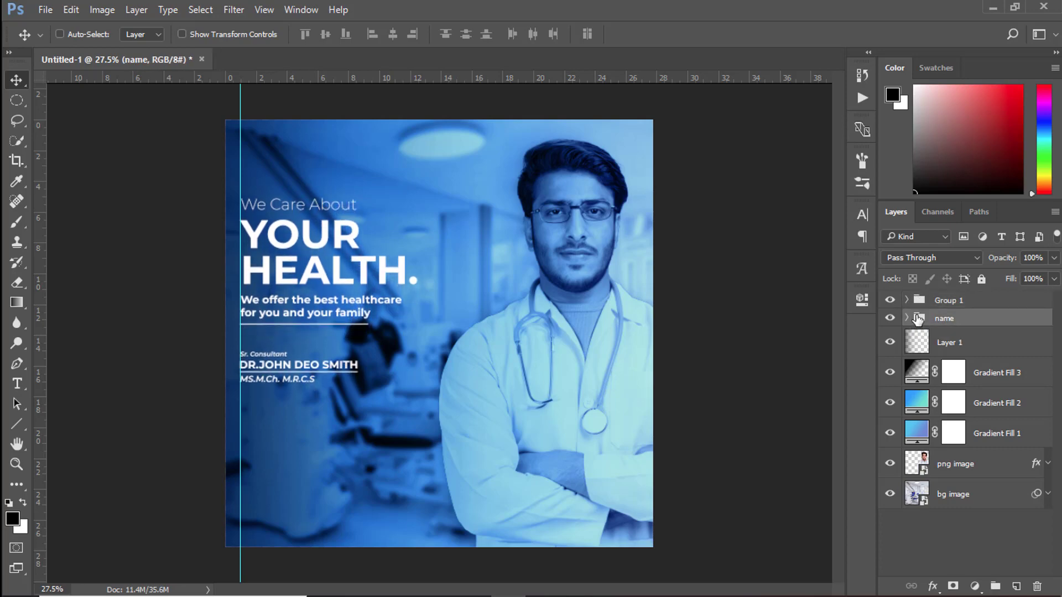
Place the "icone" image from the new work folder as an embedded layer.
scroll(280, 417, up, 4)
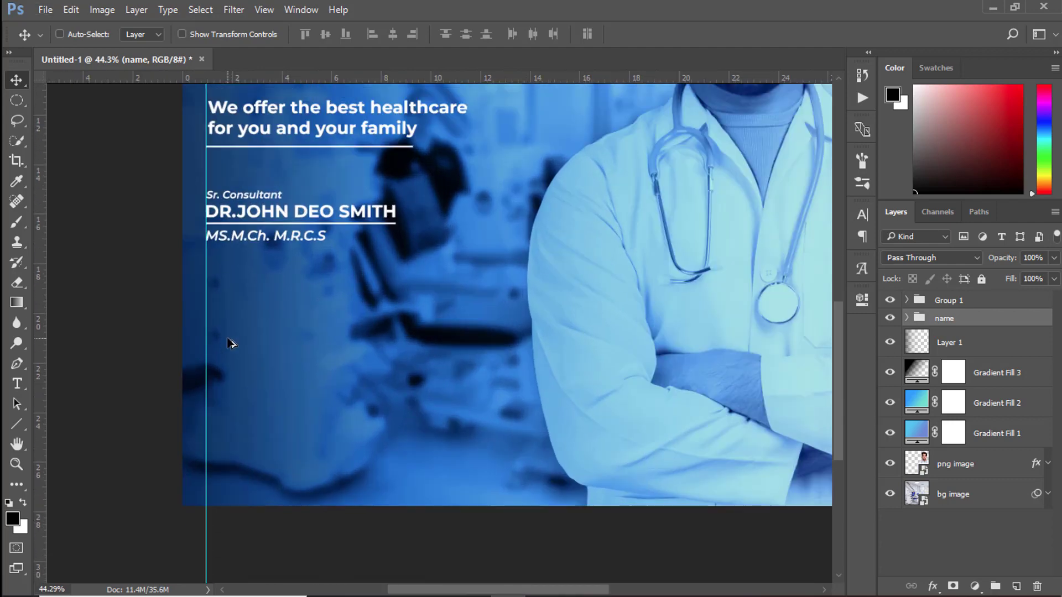
scroll(230, 344, down, 2)
click(45, 10)
click(138, 298)
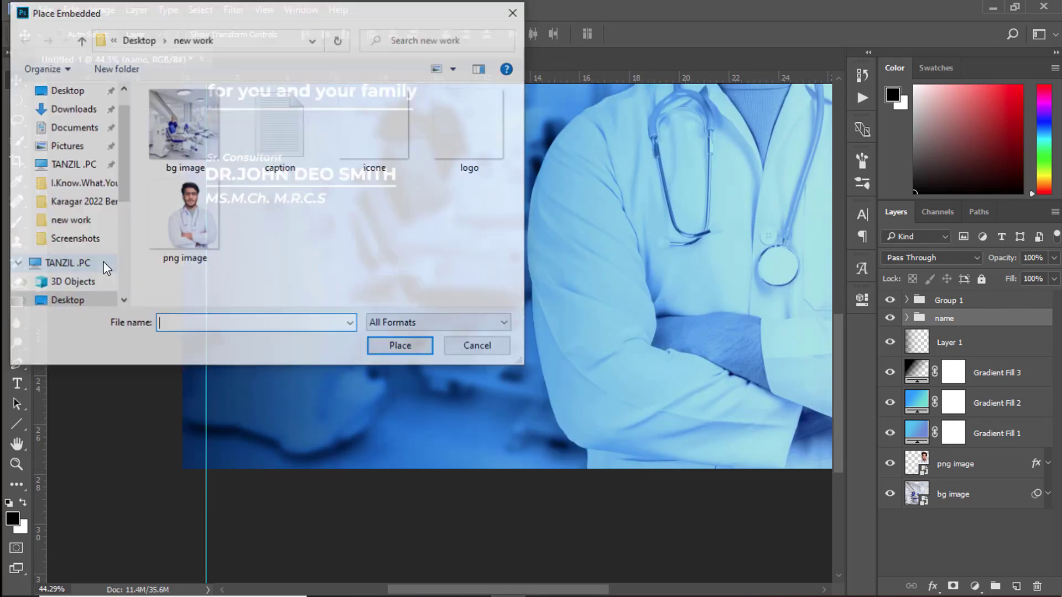
click(375, 130)
click(401, 347)
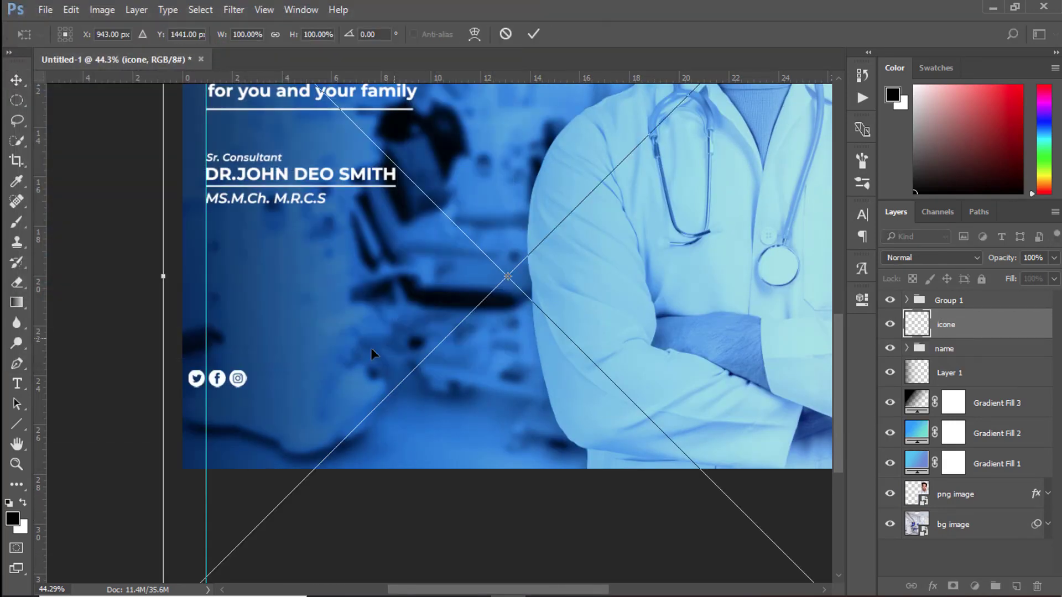
click(533, 35)
Move the social media icons below the credentials at the vertical guide and put their layer under the "name" group.
drag(239, 383, 258, 251)
scroll(259, 266, up, 5)
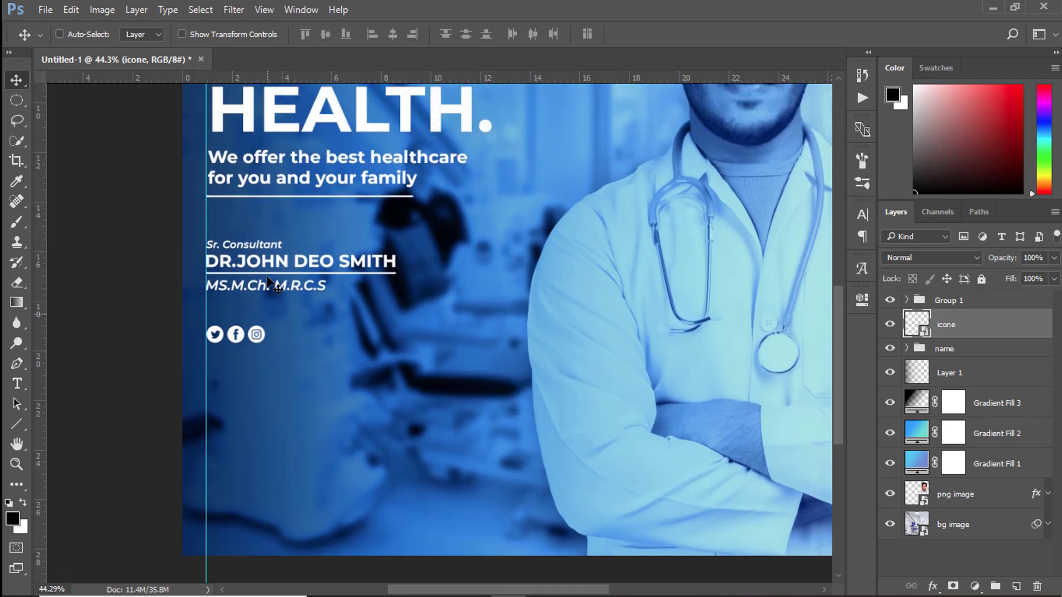
scroll(269, 283, down, 4)
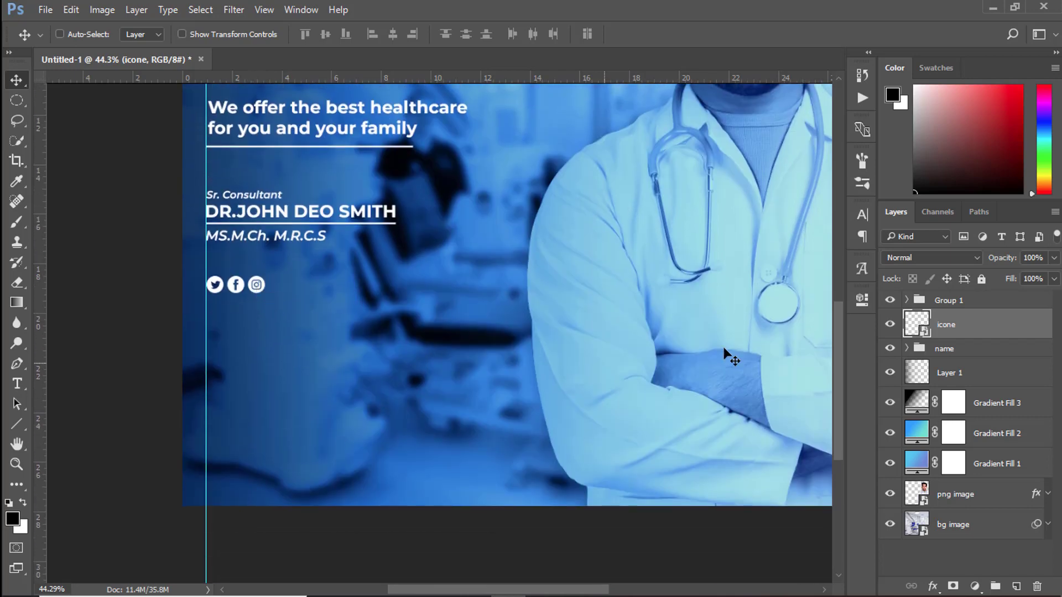
drag(914, 326, 915, 363)
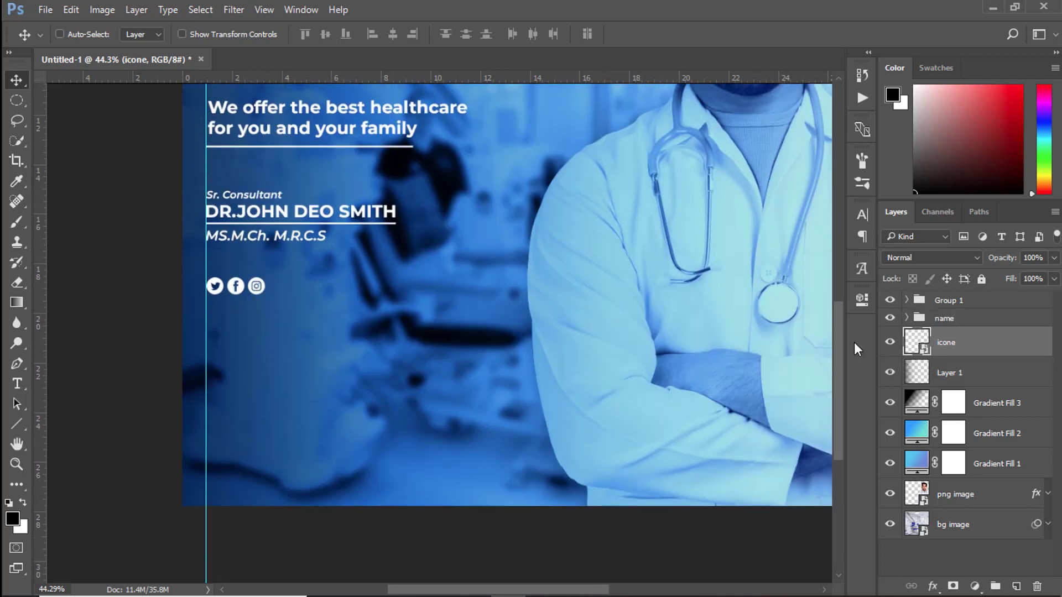
Start a text layer beside the social icons and paste in "pagelinkhere" from the caption file in Notepad.
click(19, 383)
click(283, 285)
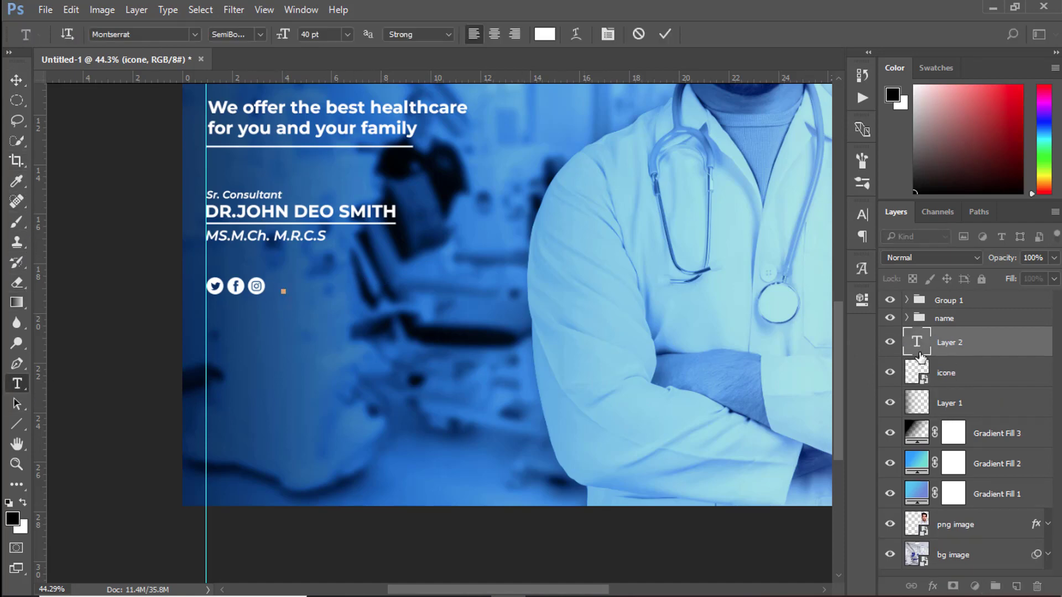
click(508, 582)
drag(469, 275, 513, 280)
right_click(513, 281)
click(557, 329)
click(702, 114)
right_click(285, 294)
click(326, 320)
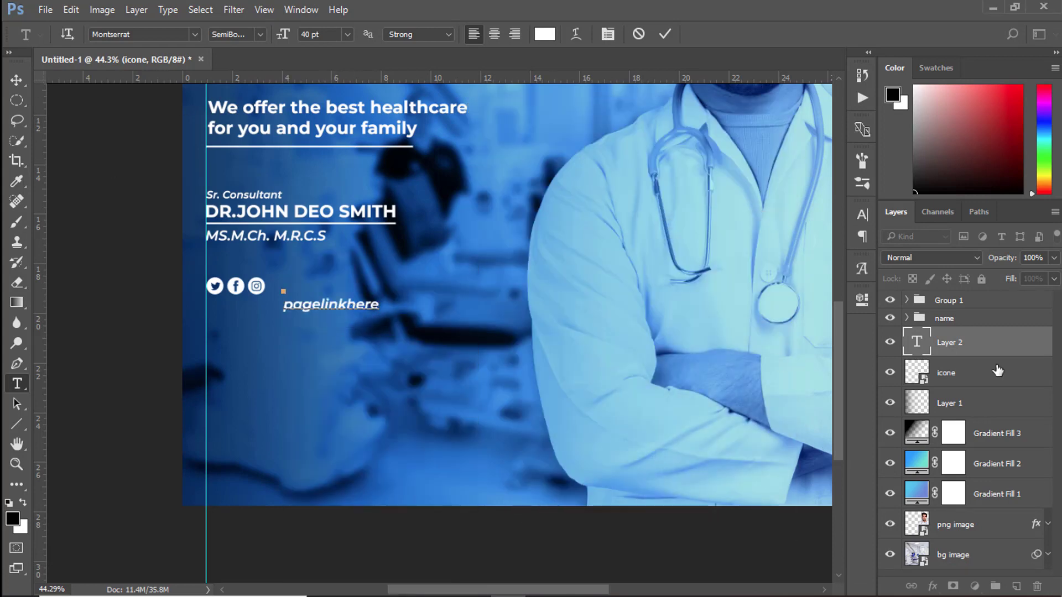
Set the "pagelinkhere" text to Montserrat Bold and move it level with the social icons.
double_click(916, 342)
click(260, 34)
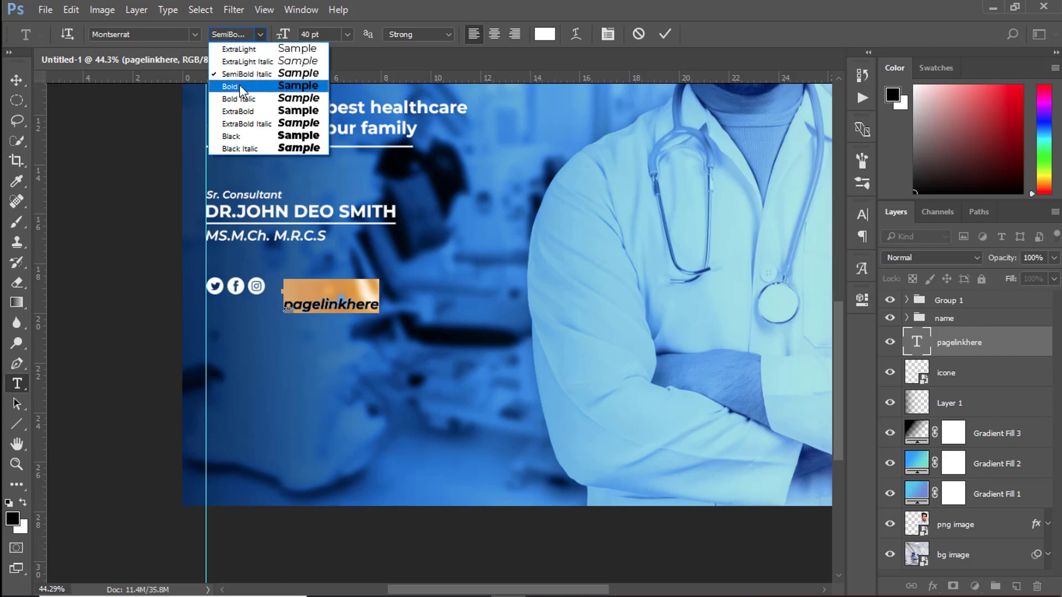
click(242, 87)
click(17, 80)
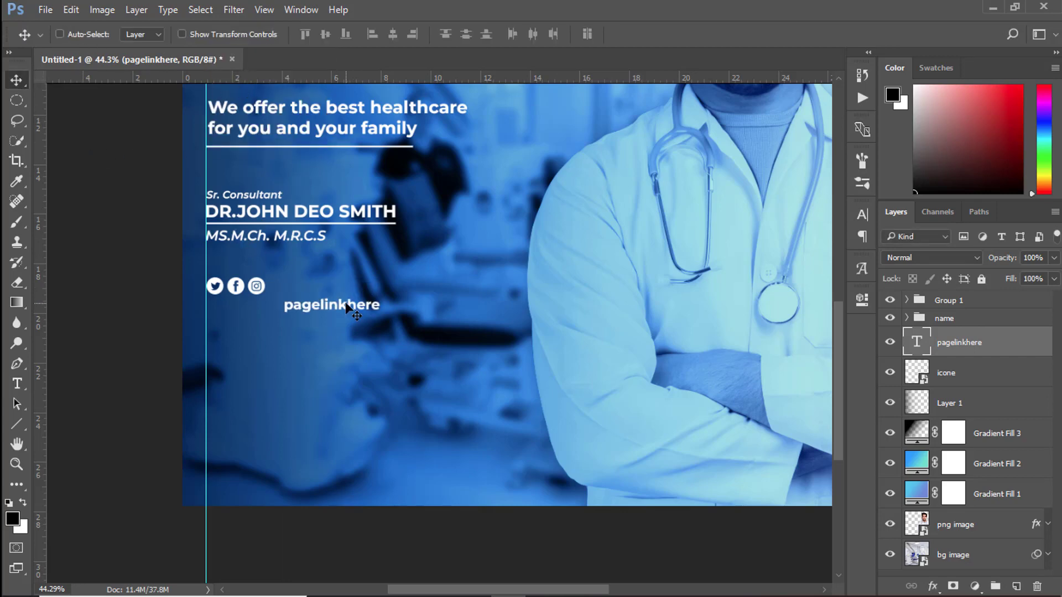
drag(347, 307, 342, 285)
Apply All Caps to the "pagelinkhere" text and move it closer to the social icons.
double_click(916, 342)
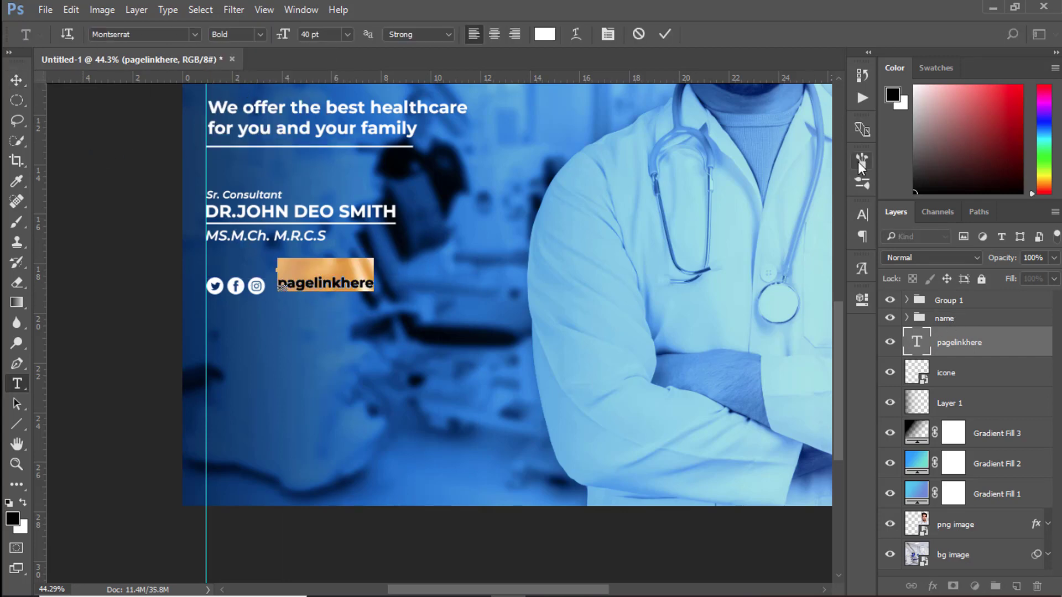
click(861, 215)
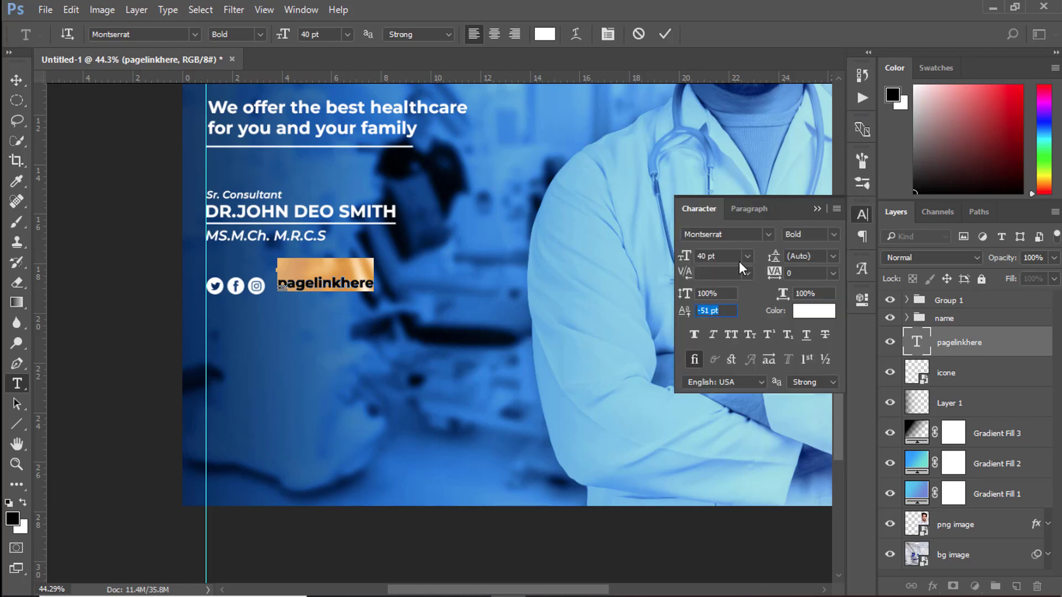
click(731, 335)
click(817, 209)
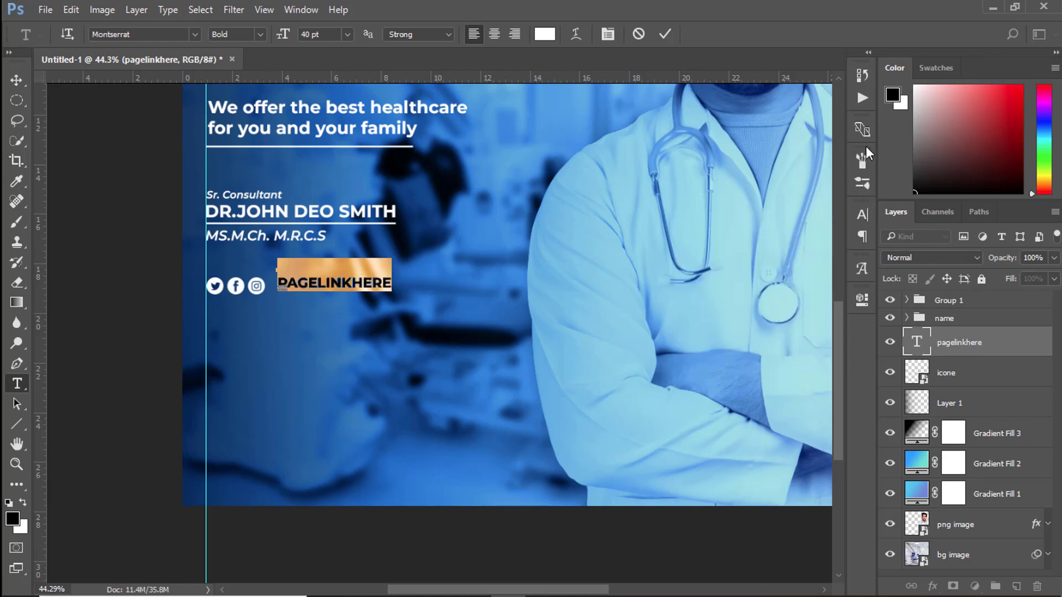
click(16, 79)
drag(348, 286, 339, 284)
Try the ExtraLight style on the "PAGELINKHERE" text and set it back to Bold.
double_click(916, 342)
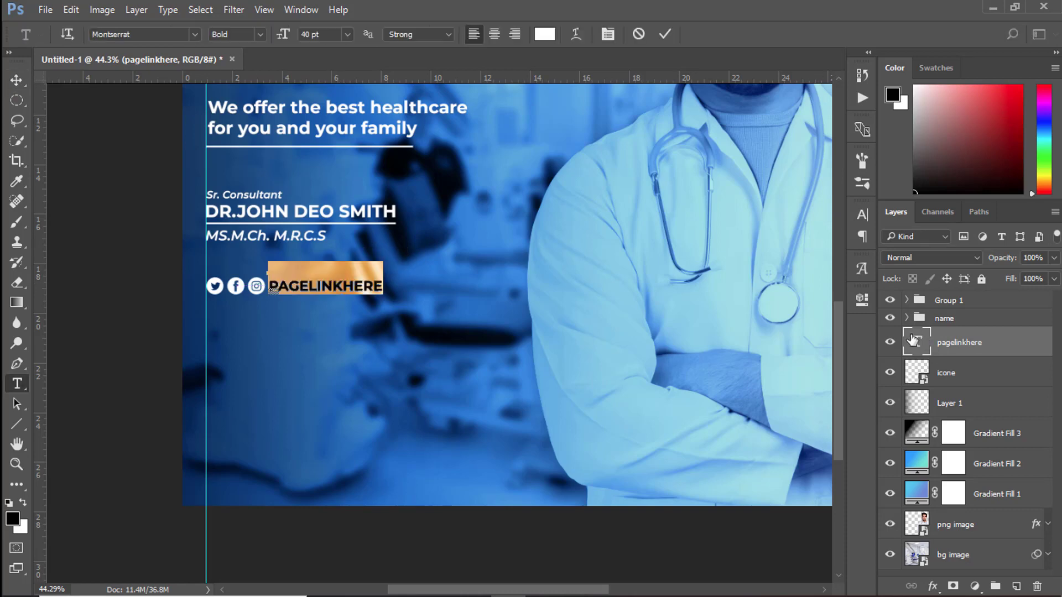
click(260, 34)
click(253, 48)
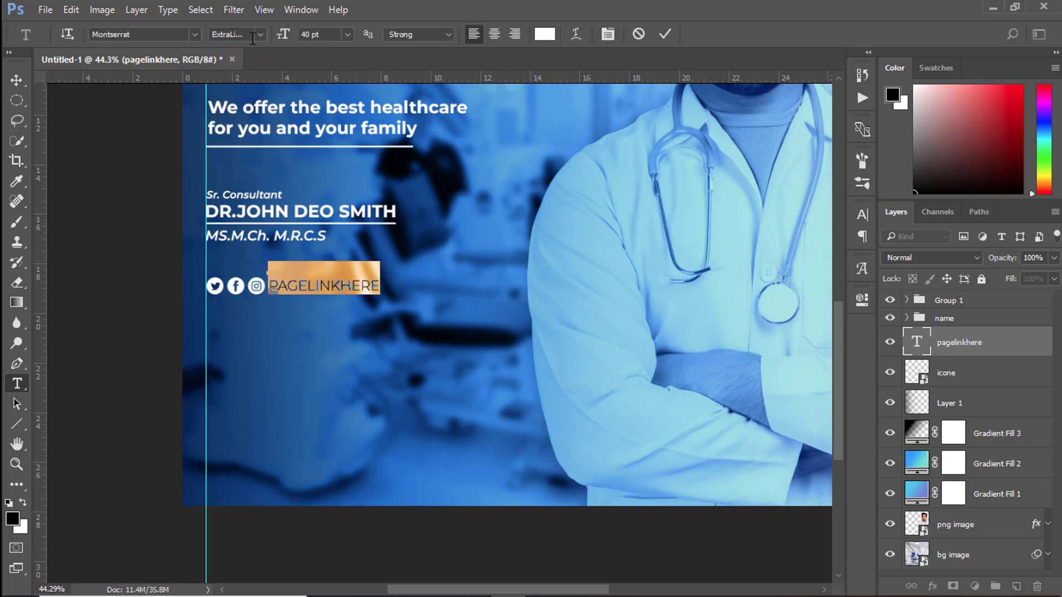
click(246, 34)
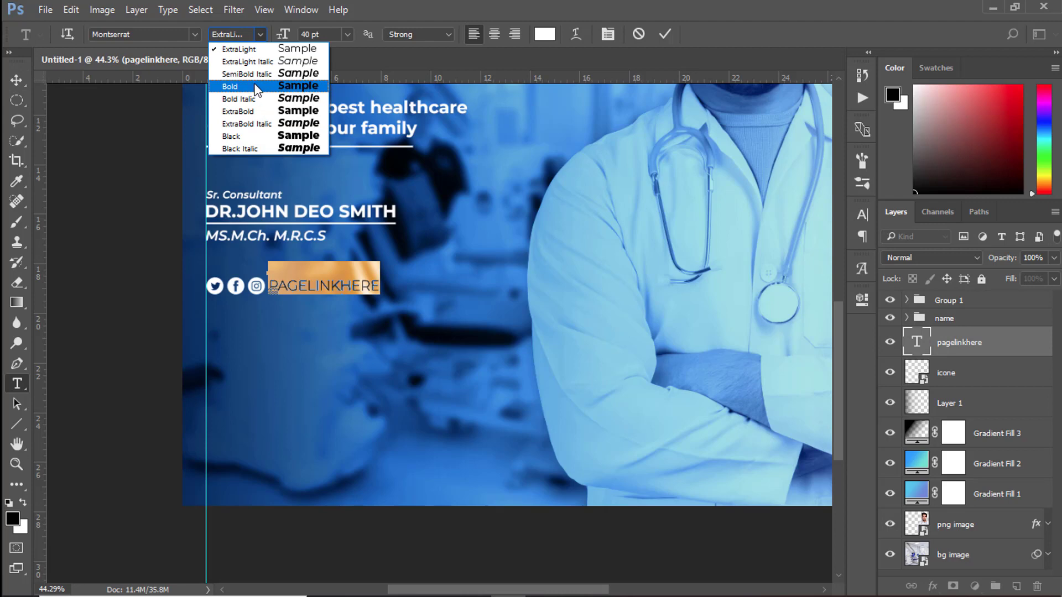
click(258, 86)
click(664, 34)
Nudge the "PAGELINKHERE" text slightly up and group its layer with the "icone" layer.
key(v)
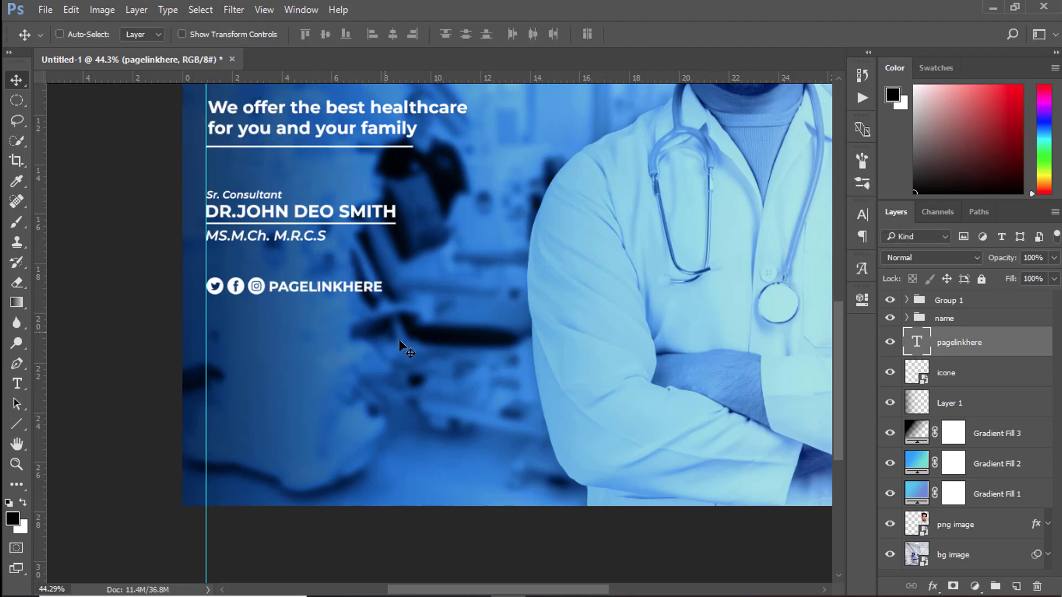
key(Up)
key(Up)
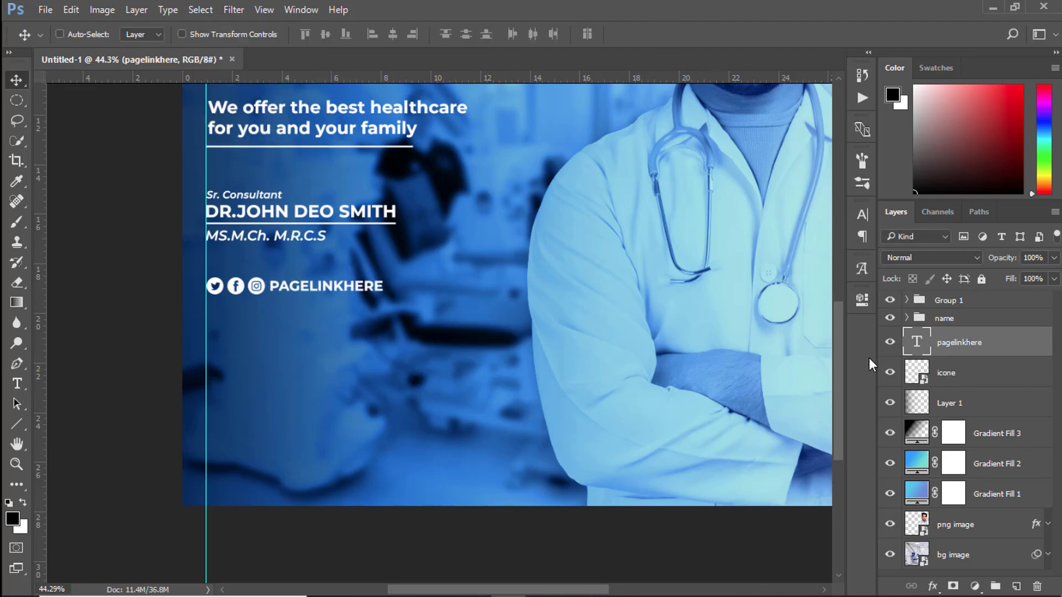
shift+click(946, 373)
key(ctrl+g)
Draw a rectangle about 523 × 132 px below the social icons, starting at the vertical guide.
scroll(442, 331, down, 3)
click(16, 424)
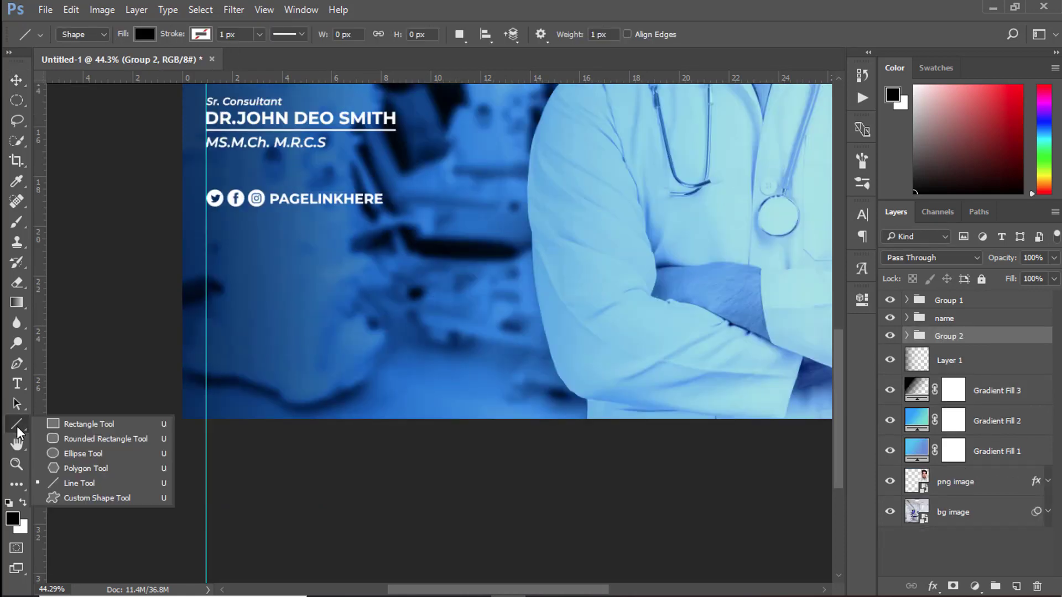
click(55, 424)
drag(207, 253, 386, 298)
Give the rectangle no fill and a 2 px white stroke, and place its layer under Group 2.
click(642, 384)
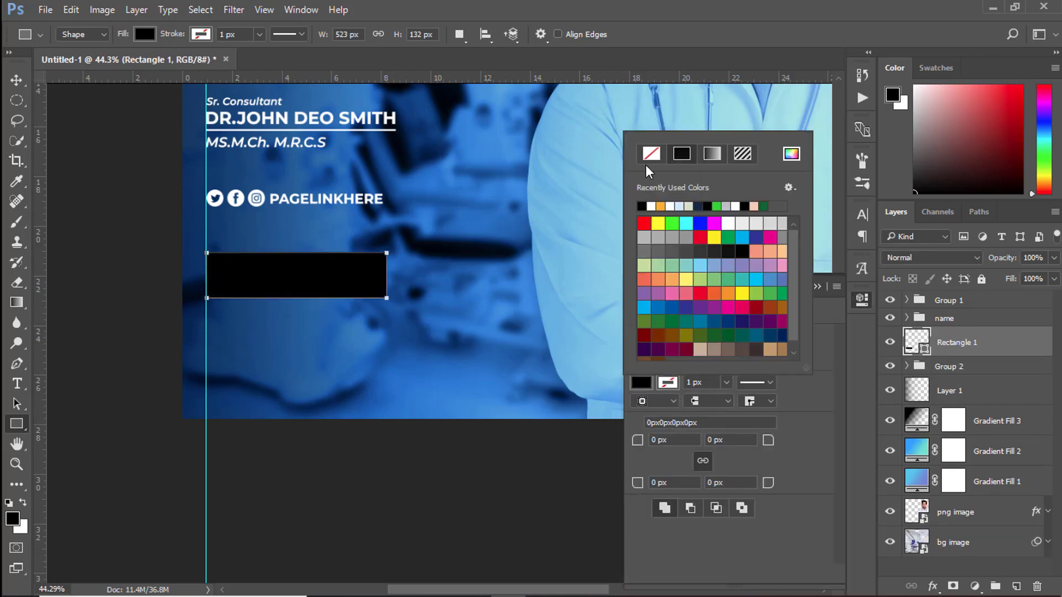
click(651, 154)
click(653, 207)
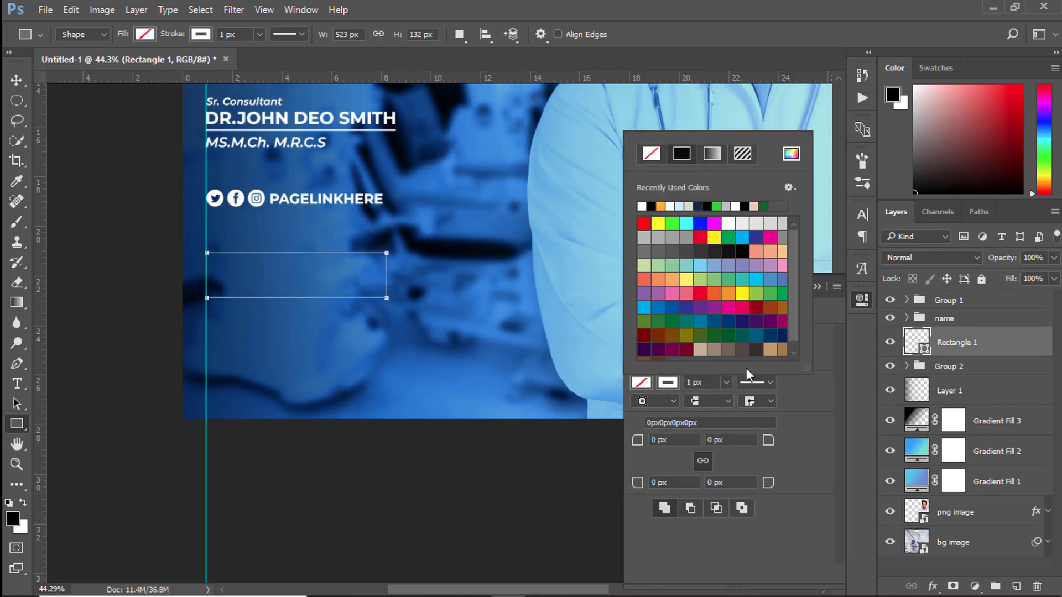
click(699, 381)
text(2)
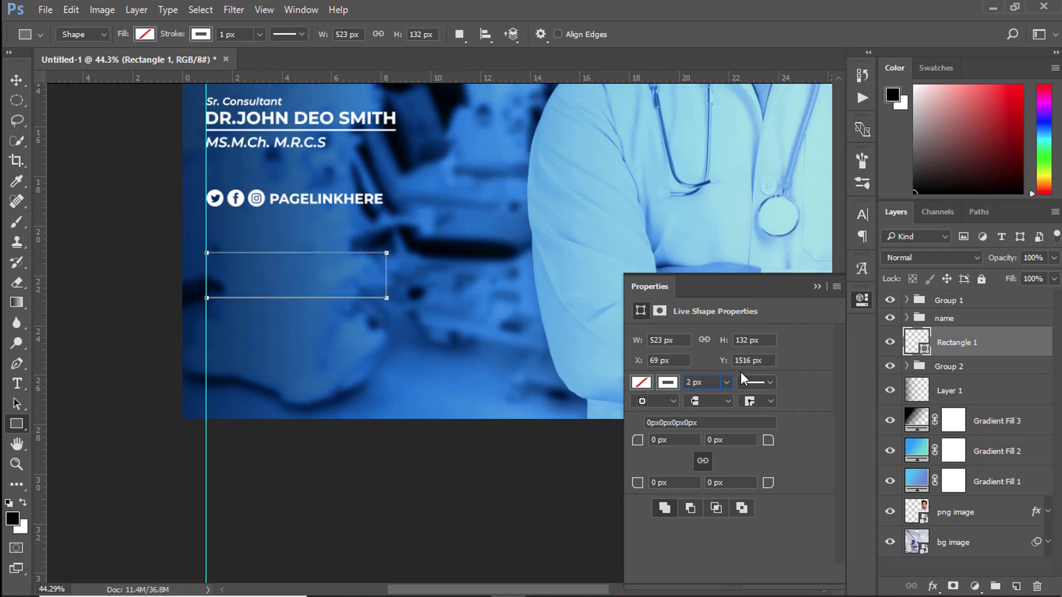
click(17, 80)
click(861, 301)
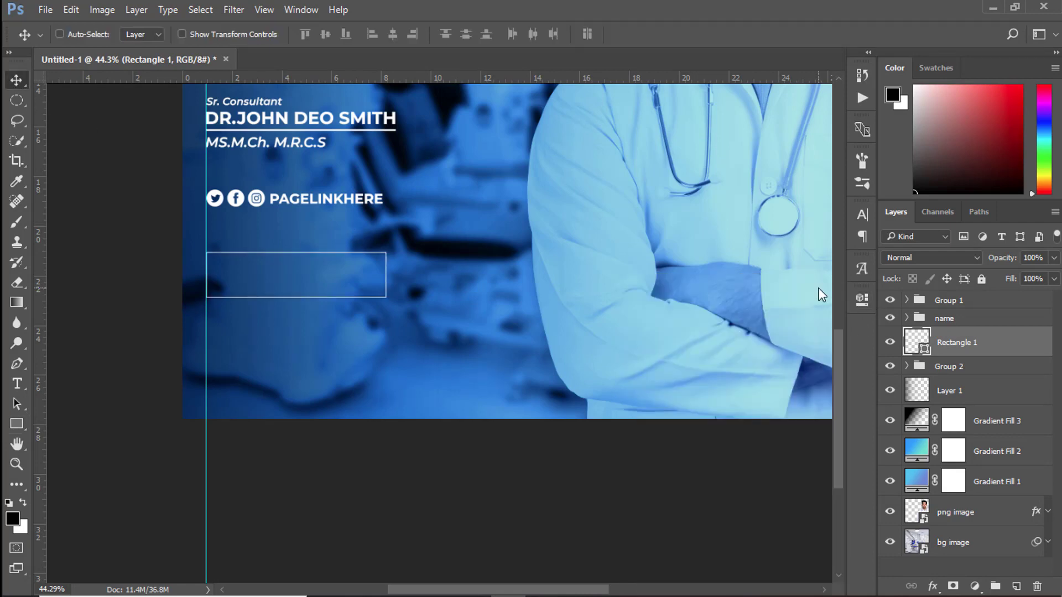
drag(916, 347, 940, 380)
Start a text layer below the rectangle and paste in "Appointment now" from the caption file in Notepad.
scroll(354, 331, down, 1)
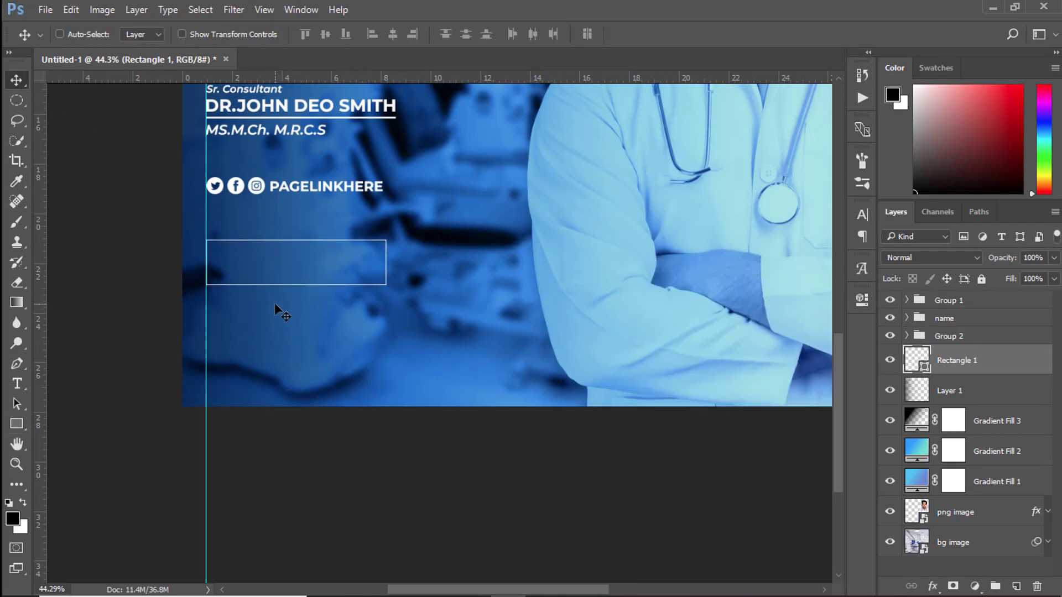
scroll(274, 303, up, 1)
scroll(272, 290, up, 2)
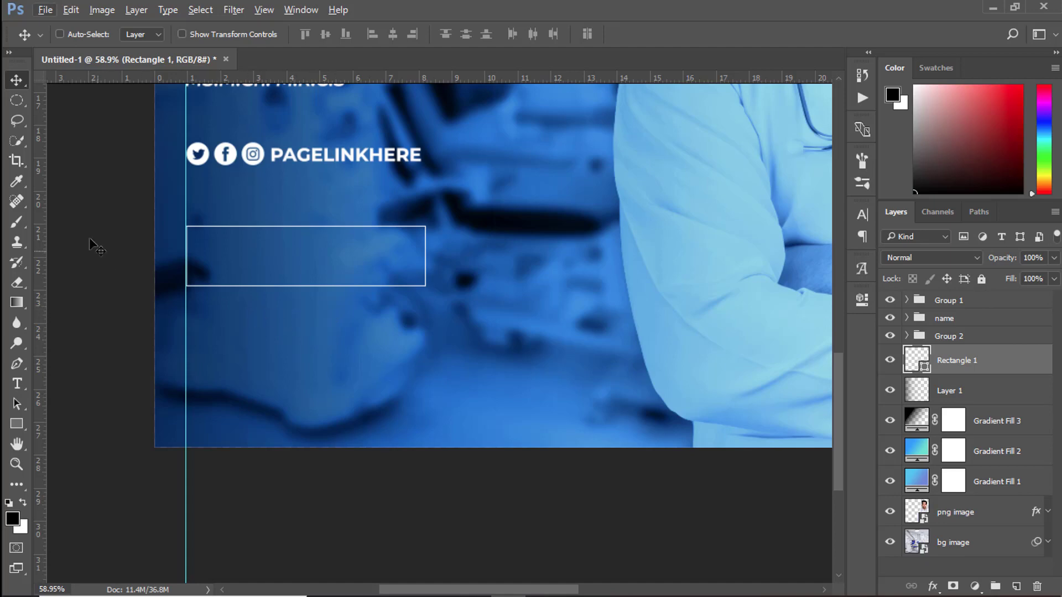
click(17, 383)
click(273, 337)
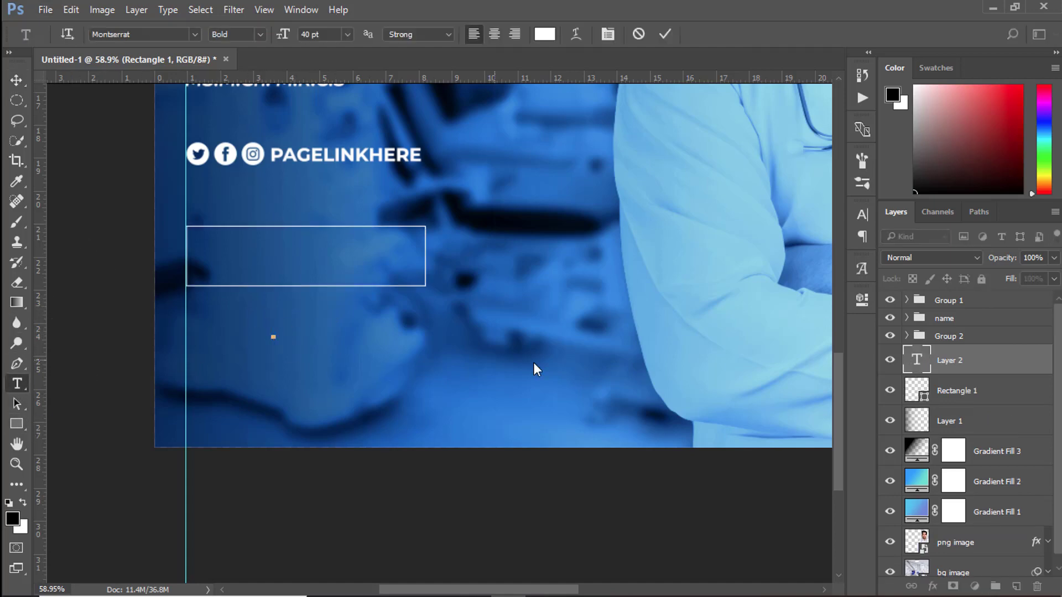
click(753, 581)
drag(469, 303, 548, 301)
right_click(548, 301)
click(590, 349)
click(703, 114)
right_click(273, 338)
click(306, 319)
Move the "APPOINTMENT NOW" text into the rectangle and centre the two vertically and horizontally on each other.
click(17, 81)
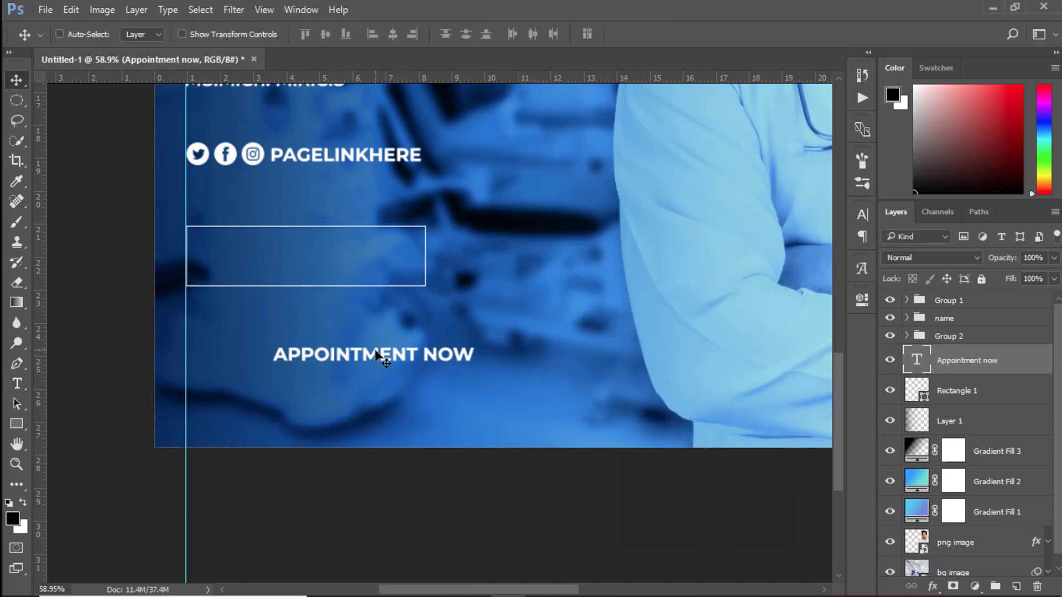
drag(379, 360, 312, 263)
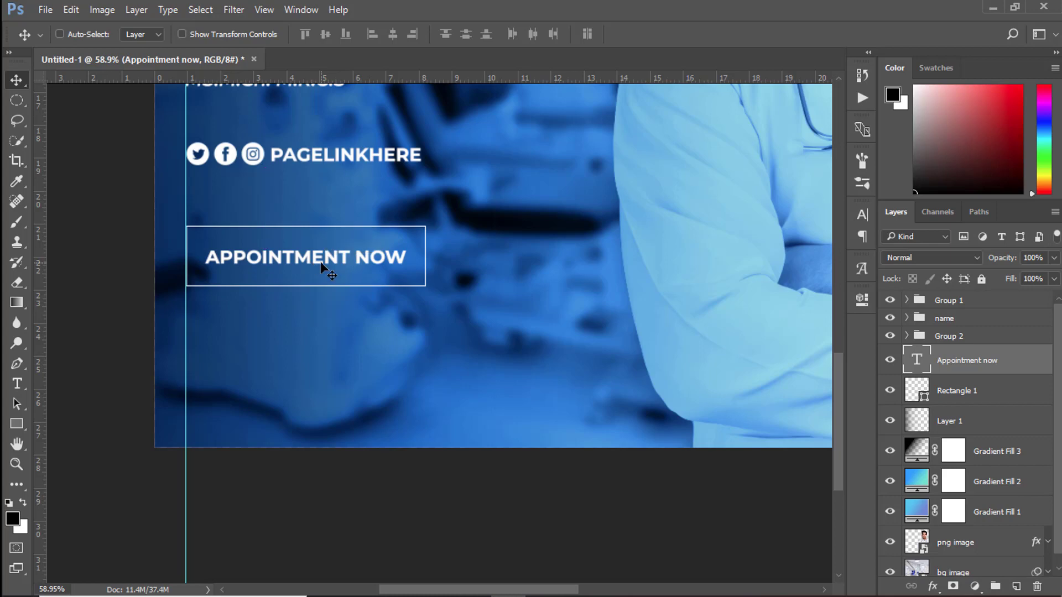
shift+click(918, 393)
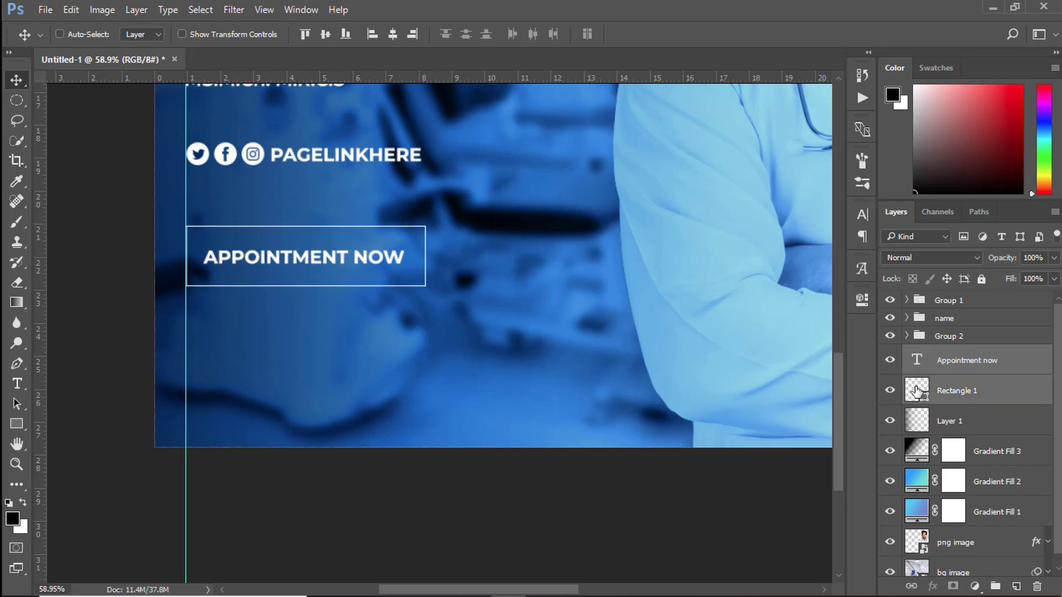
click(325, 34)
click(392, 34)
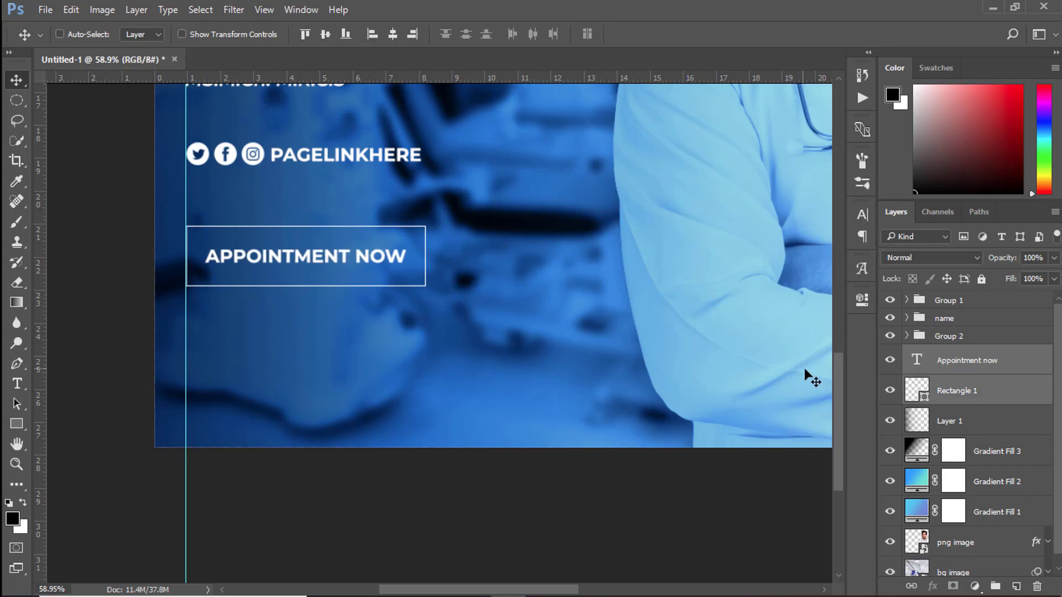
Group the "APPOINTMENT NOW" text with its rectangle and nudge the group up towards the social icons.
key(ctrl+g)
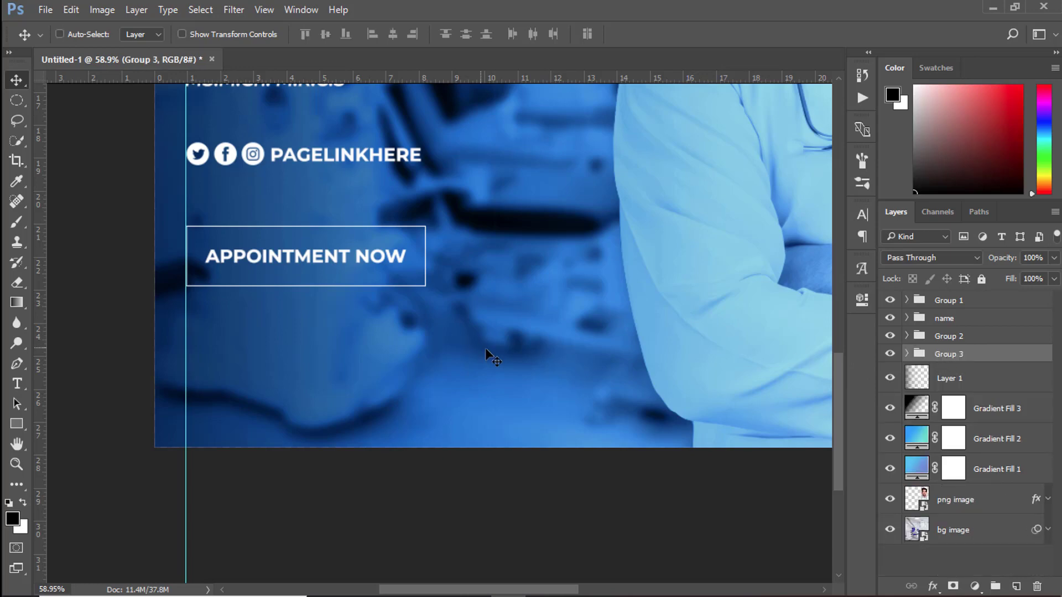
key(Up)
key(Up)
key(Up)
key(Up)
key(Up)
key(Up)
key(Up)
key(Up)
key(Up)
key(Up)
key(Up)
key(Up)
key(Up)
key(Up)
key(Up)
key(Up)
key(Up)
key(Up)
key(Up)
key(Up)
Nudge the social icons group and the "APPOINTMENT NOW" group slightly further up.
scroll(205, 248, up, 1)
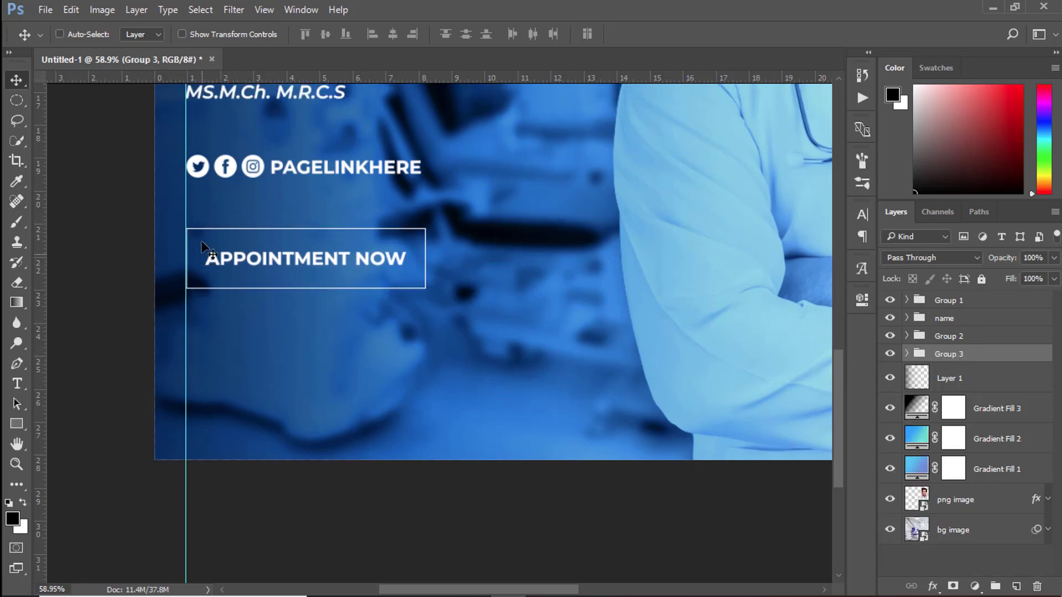
scroll(203, 245, up, 6)
click(922, 338)
key(shift+Up)
scroll(224, 354, down, 6)
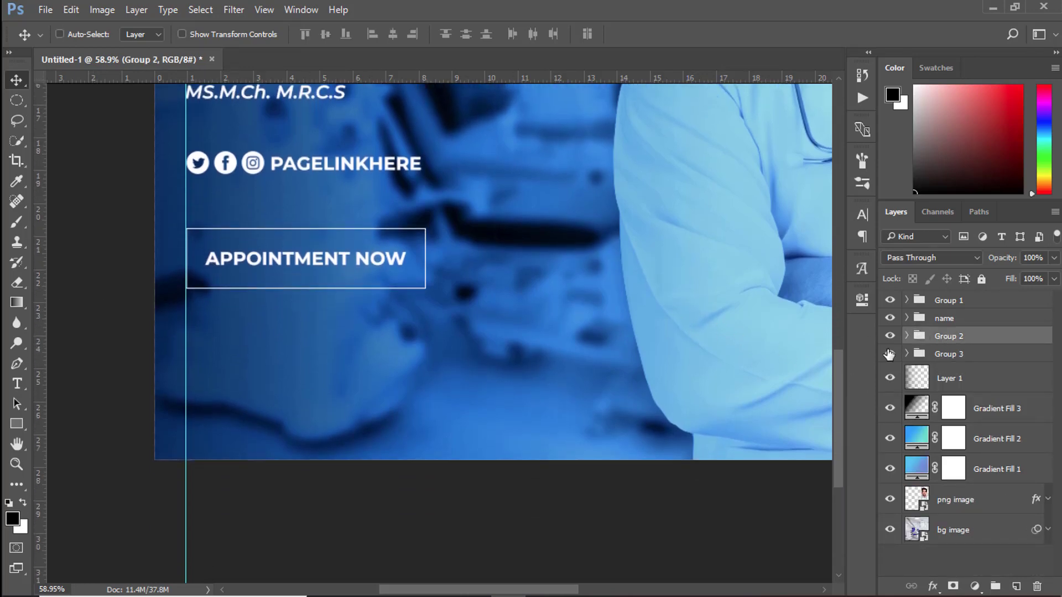
click(890, 354)
key(shift+Up)
click(17, 382)
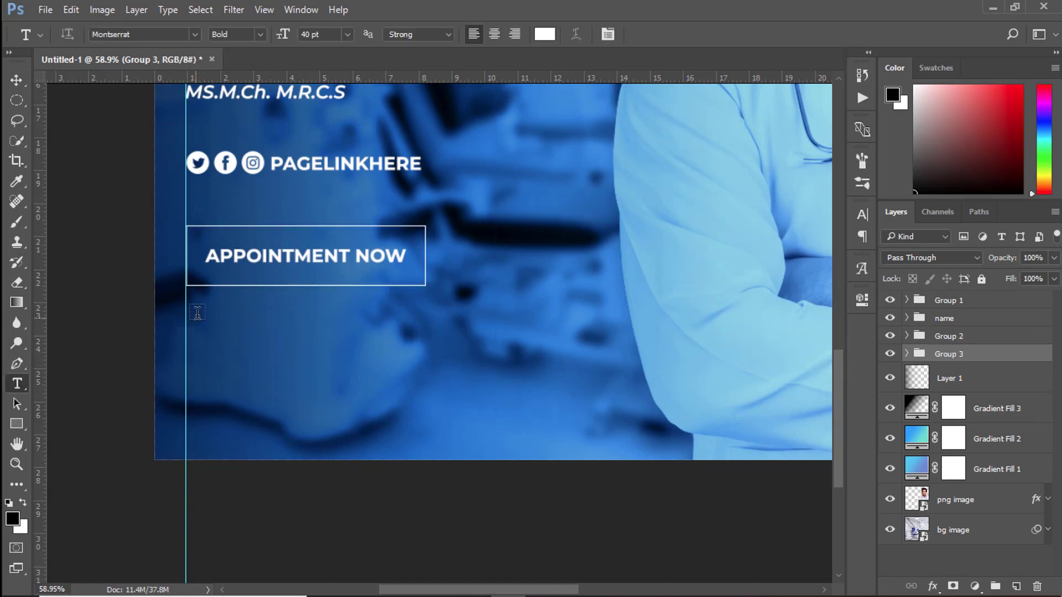
click(193, 310)
mouse_move(588, 592)
click(750, 592)
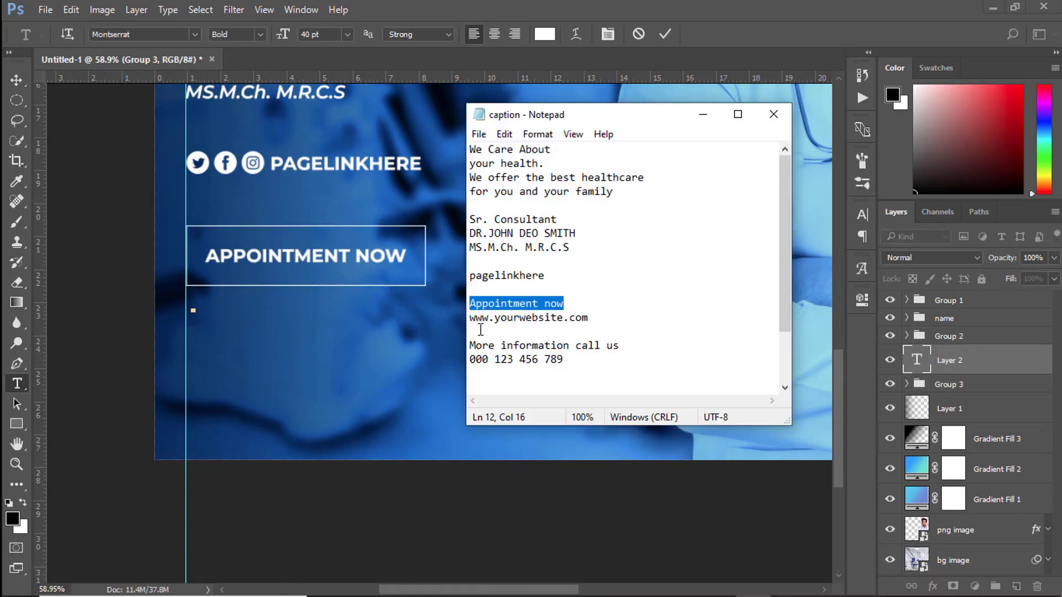
drag(469, 318, 589, 318)
right_click(538, 320)
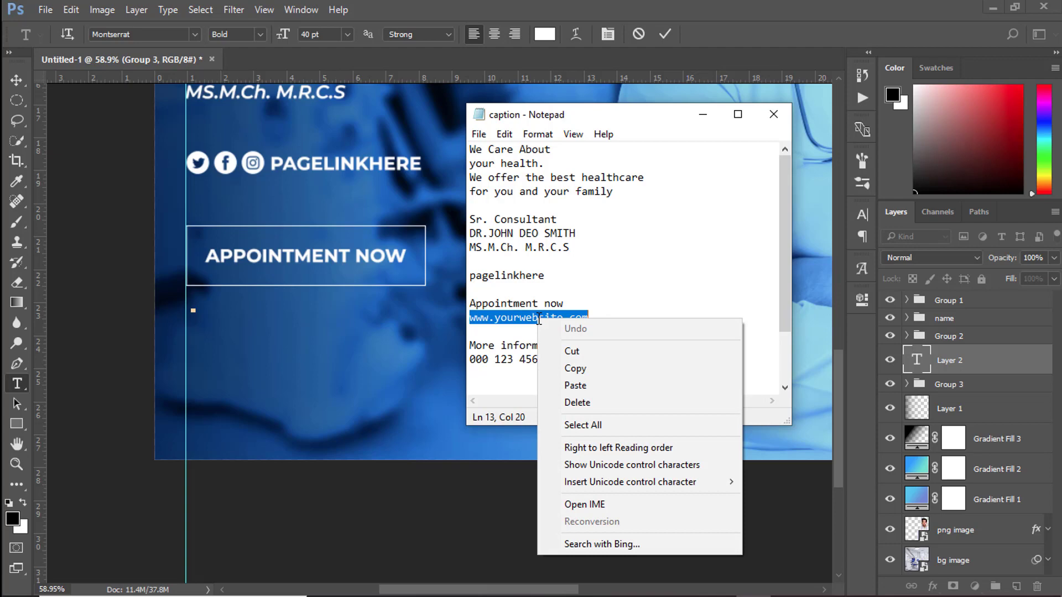
click(579, 369)
click(702, 114)
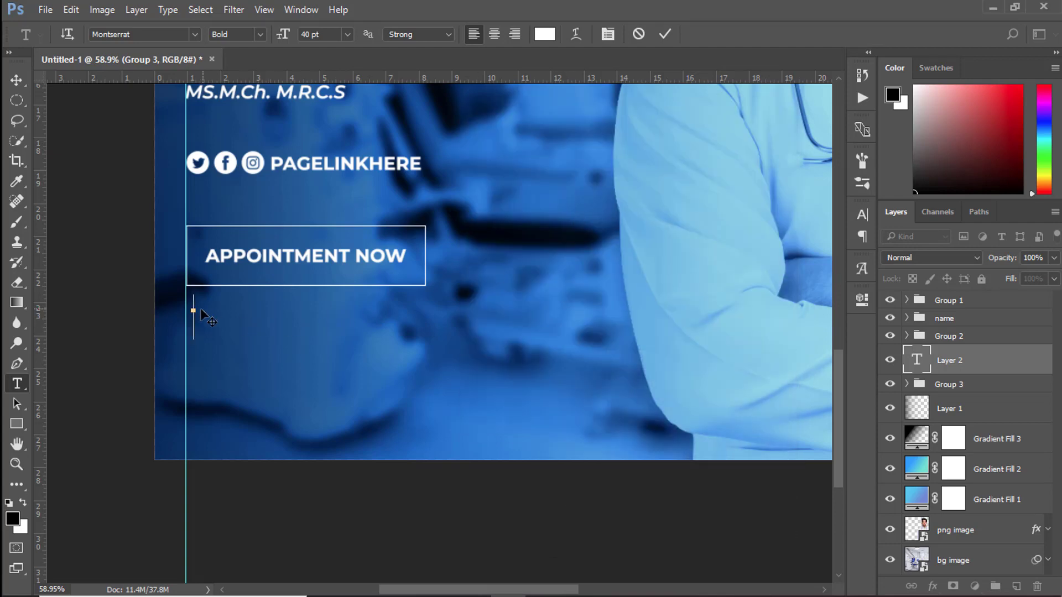
key(ctrl+v)
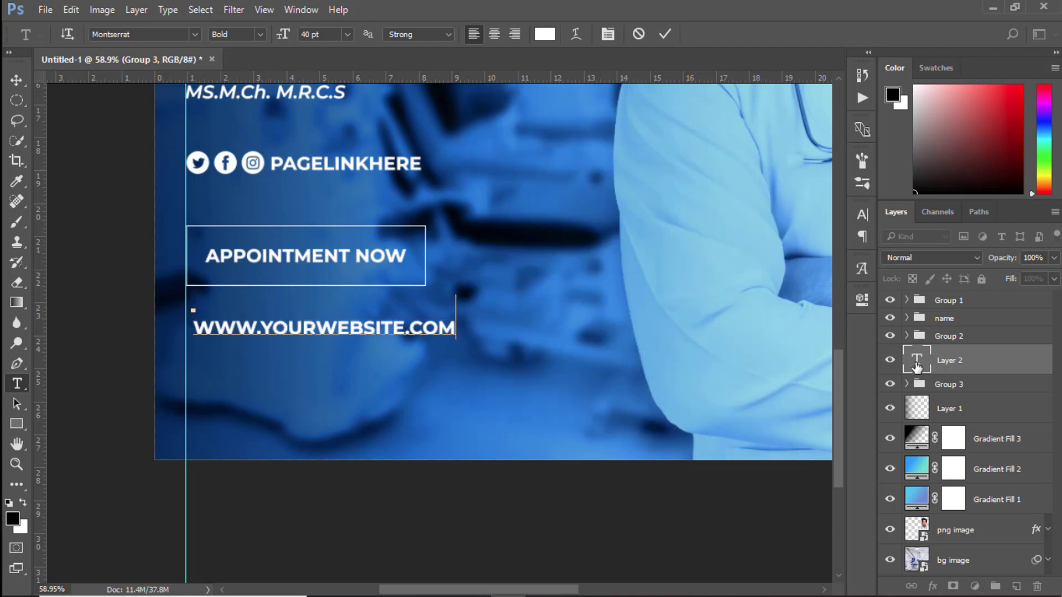
drag(916, 364, 917, 395)
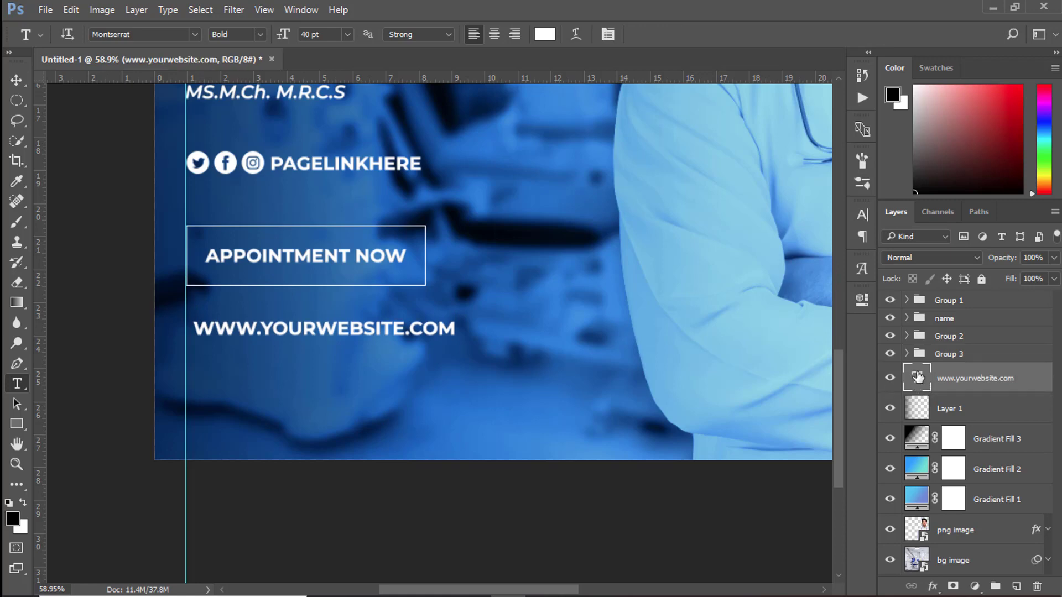
Turn off All Caps for the website text, set it to ExtraLight Italic and widen its tracking.
double_click(916, 378)
click(862, 214)
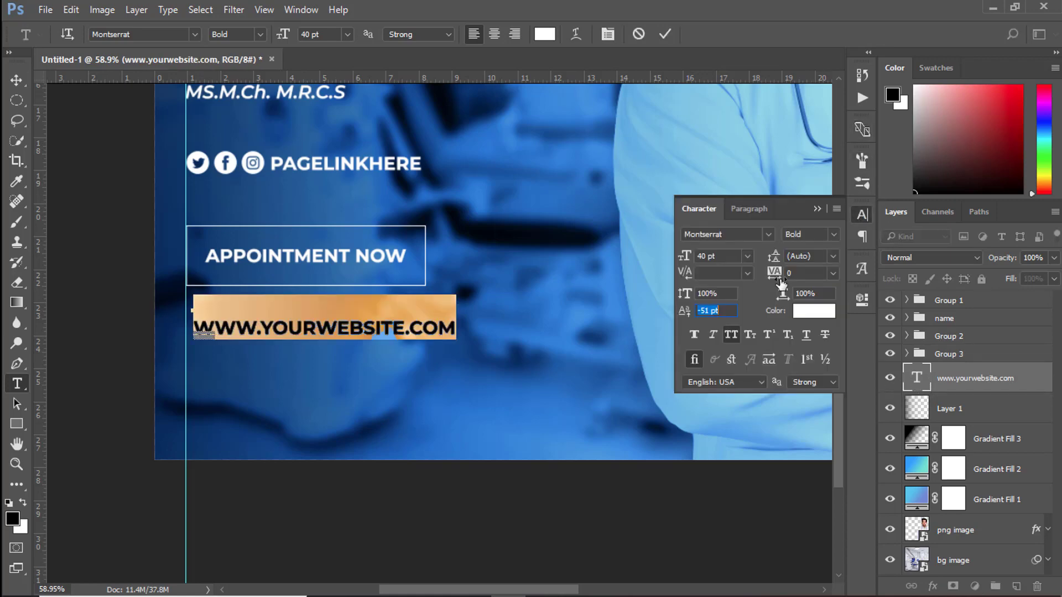
click(731, 335)
click(831, 235)
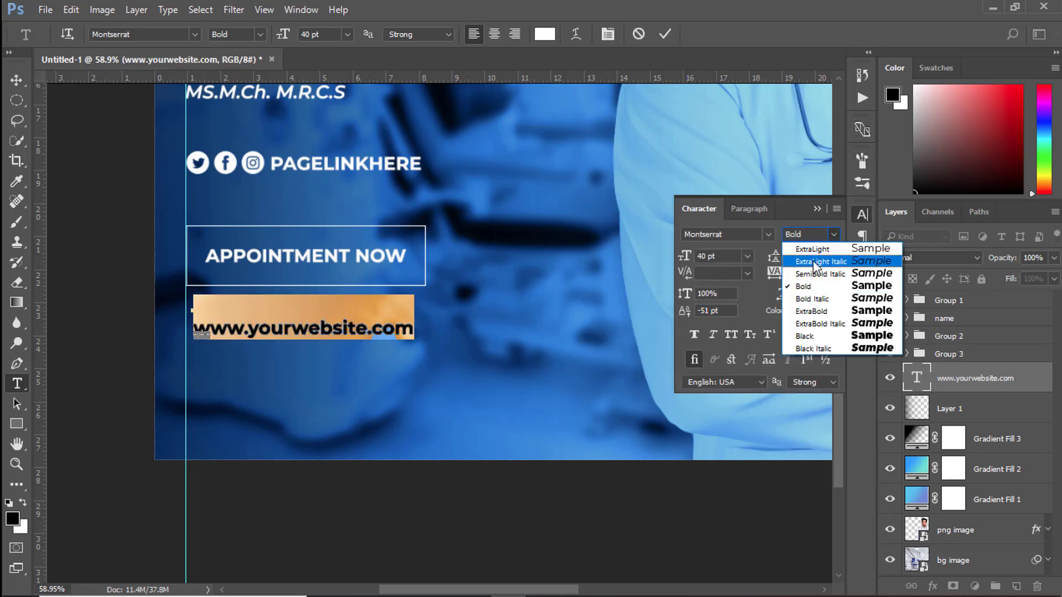
click(813, 260)
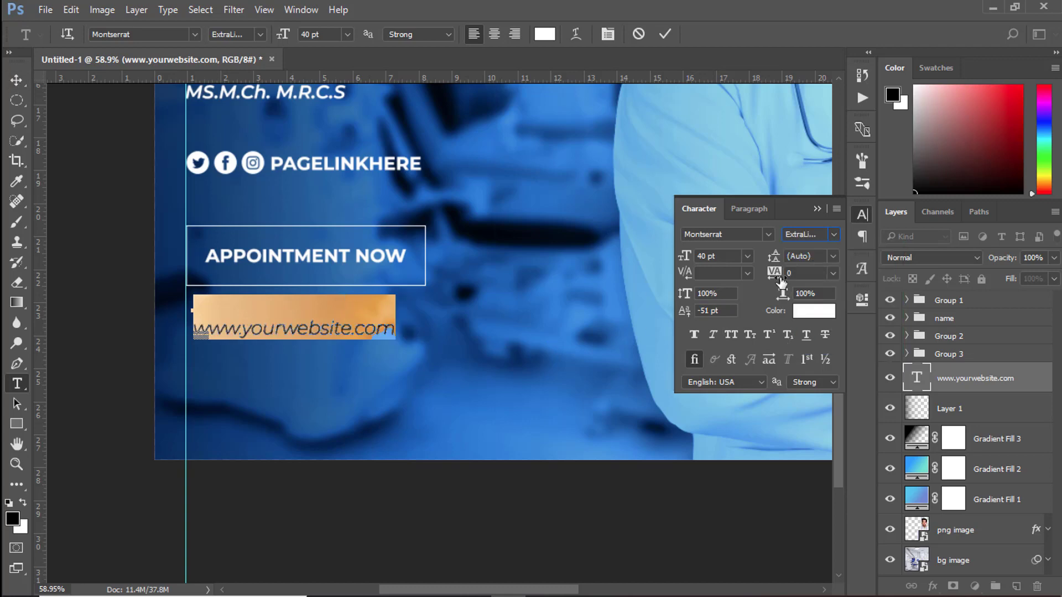
drag(780, 282, 799, 278)
click(816, 208)
click(654, 33)
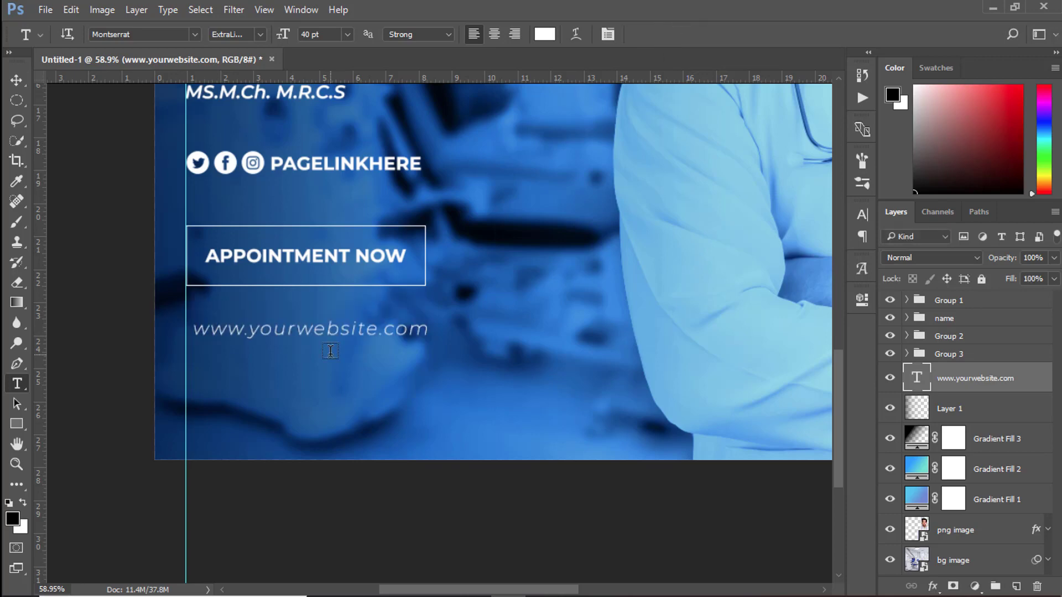
Move the website text close beneath the appointment box and set it to SemiBold Italic at 37 pt.
key(v)
drag(332, 327, 330, 306)
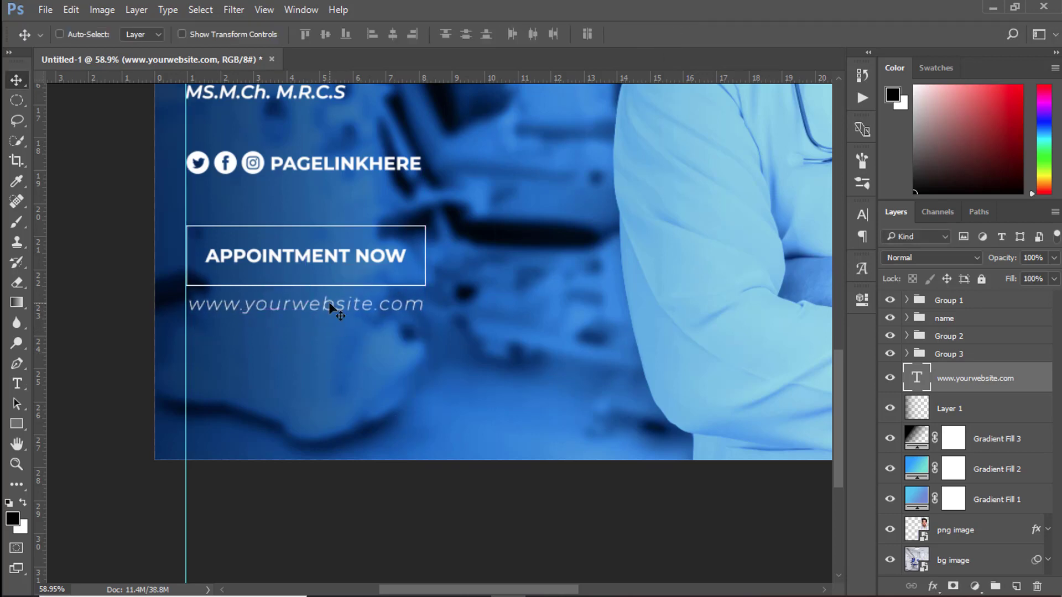
double_click(916, 377)
click(260, 34)
click(248, 73)
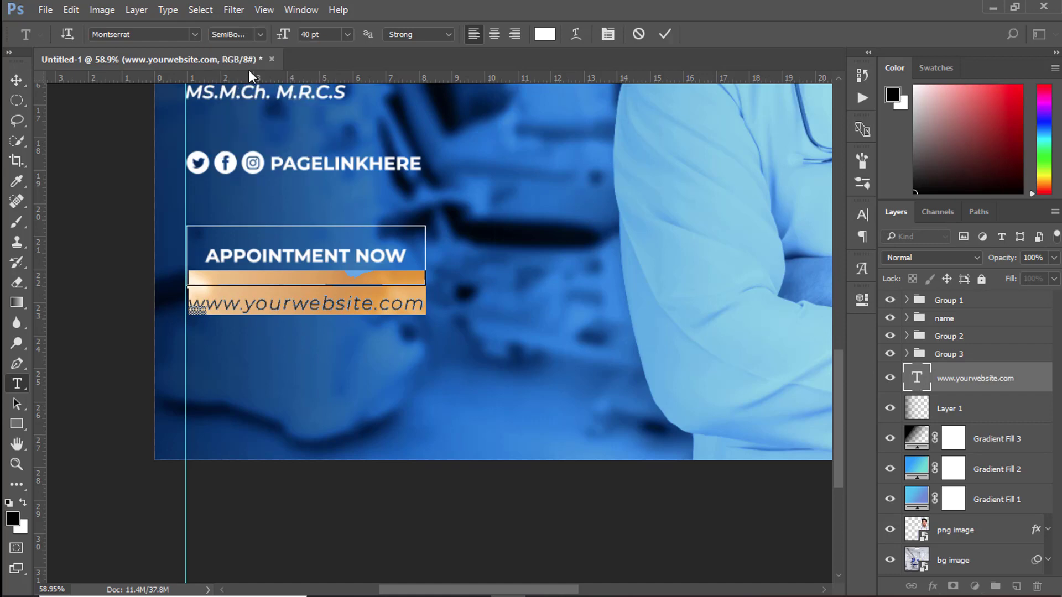
drag(283, 35, 285, 36)
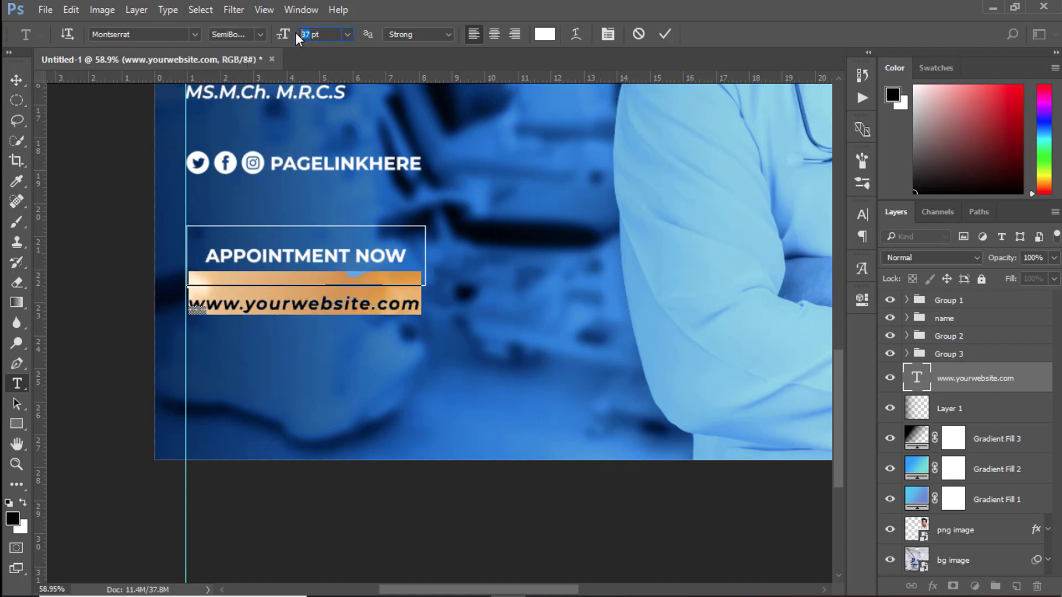
click(665, 34)
key(v)
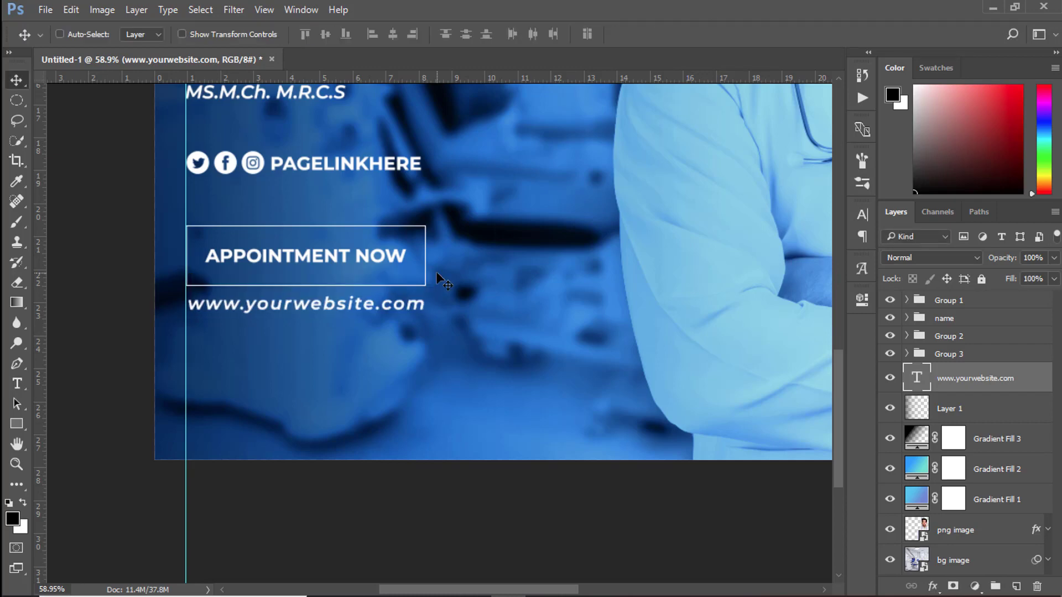
scroll(391, 281, down, 1)
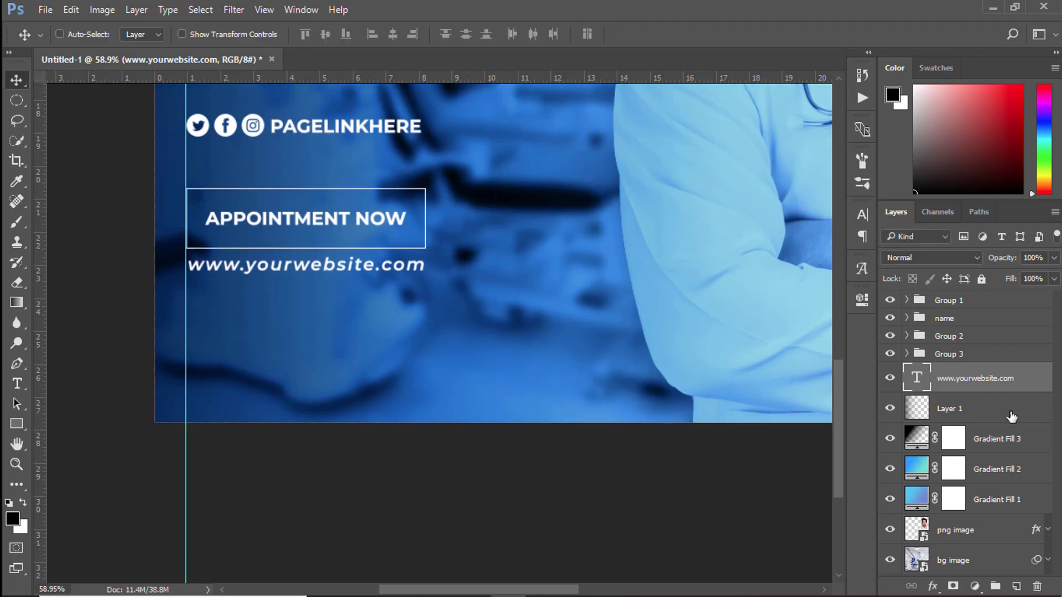
Nudge the headline group (Group 1) and the doctor credentials group (name) slightly further up on the canvas.
scroll(628, 299, down, 6)
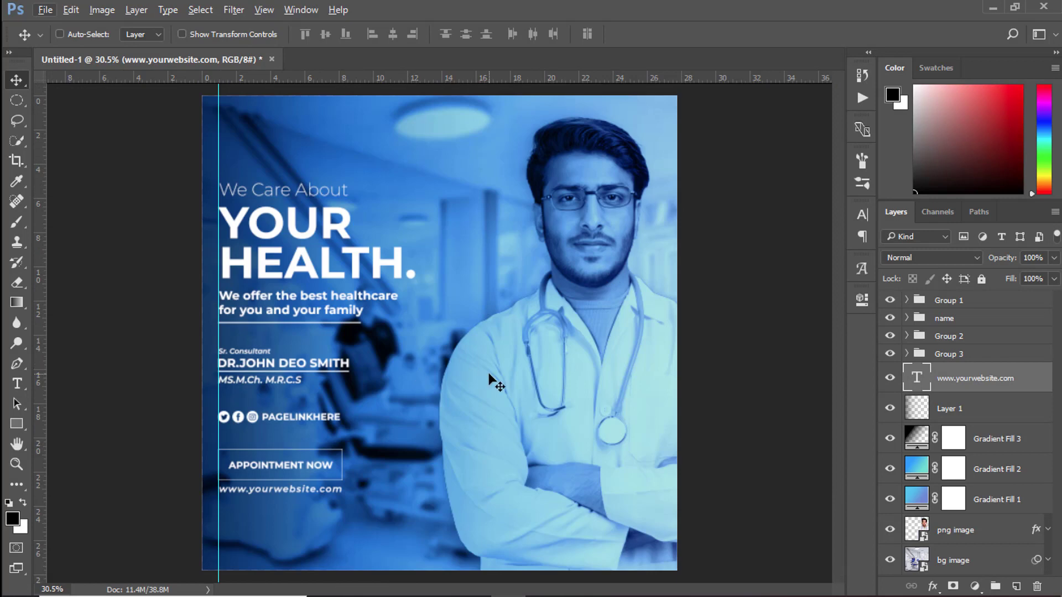
click(926, 303)
key(shift+Up)
key(shift+Up)
key(shift+Up)
key(shift+Up)
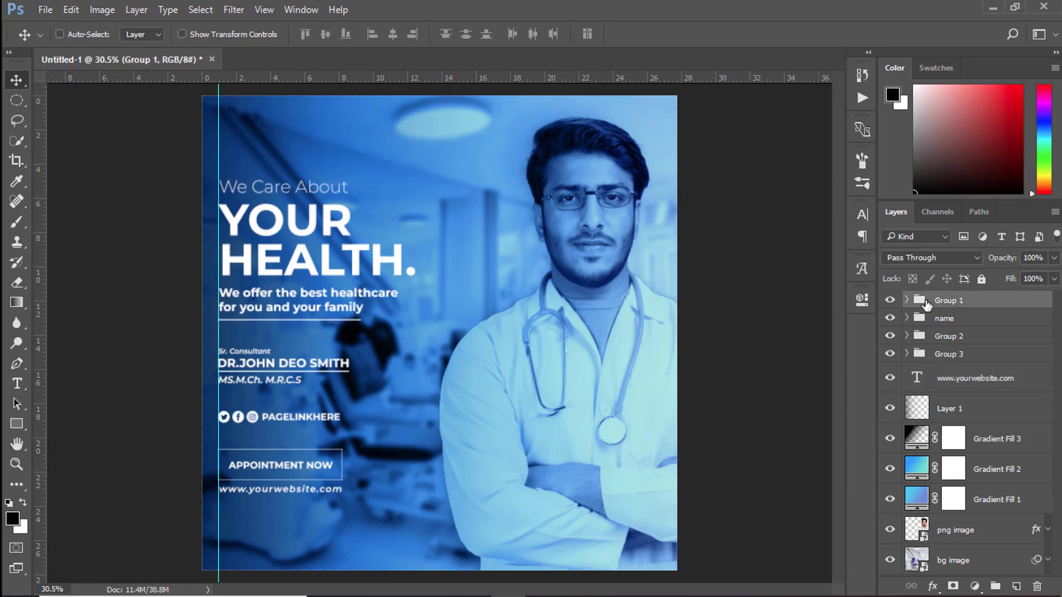
click(926, 320)
key(shift+Up)
key(shift+Up)
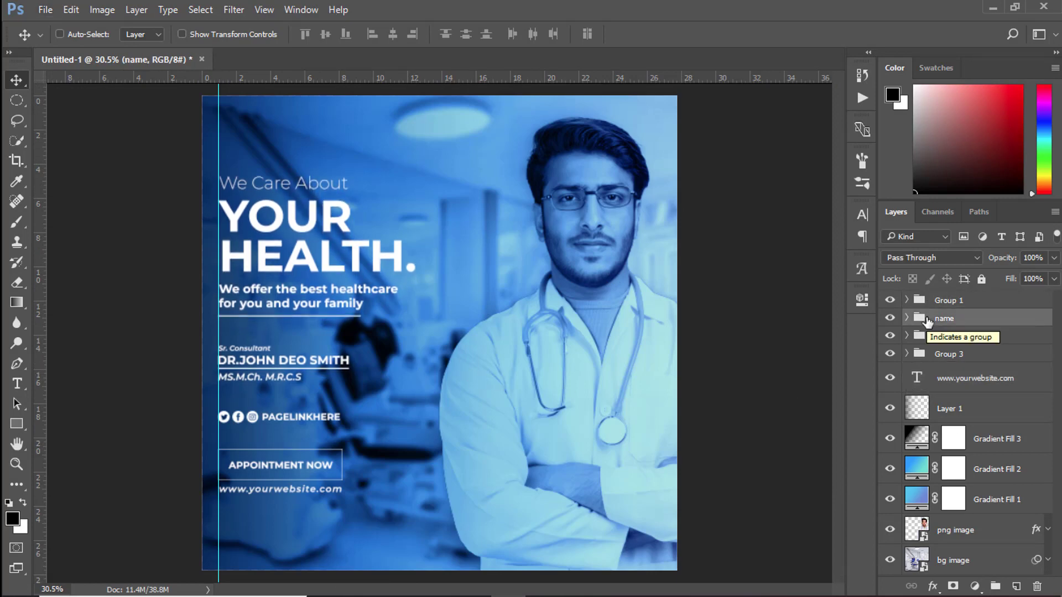
Nudge the social icons group (Group 2) up closer to the doctor credentials.
click(923, 336)
key(shift+Up)
key(shift+Up)
key(shift+Up)
key(shift+Up)
key(shift+Up)
key(shift+Up)
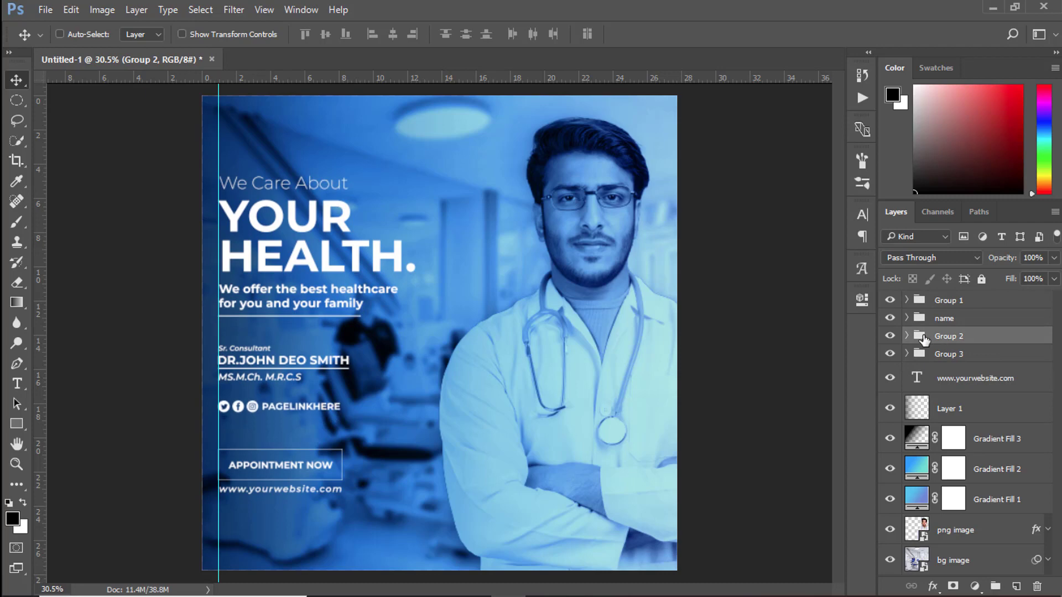
key(shift+Down)
Nudge the appointment box group (Group 3) and the website text slightly up together.
click(920, 359)
shift+click(918, 380)
key(shift+Up)
key(shift+Up)
key(shift+Up)
key(shift+Up)
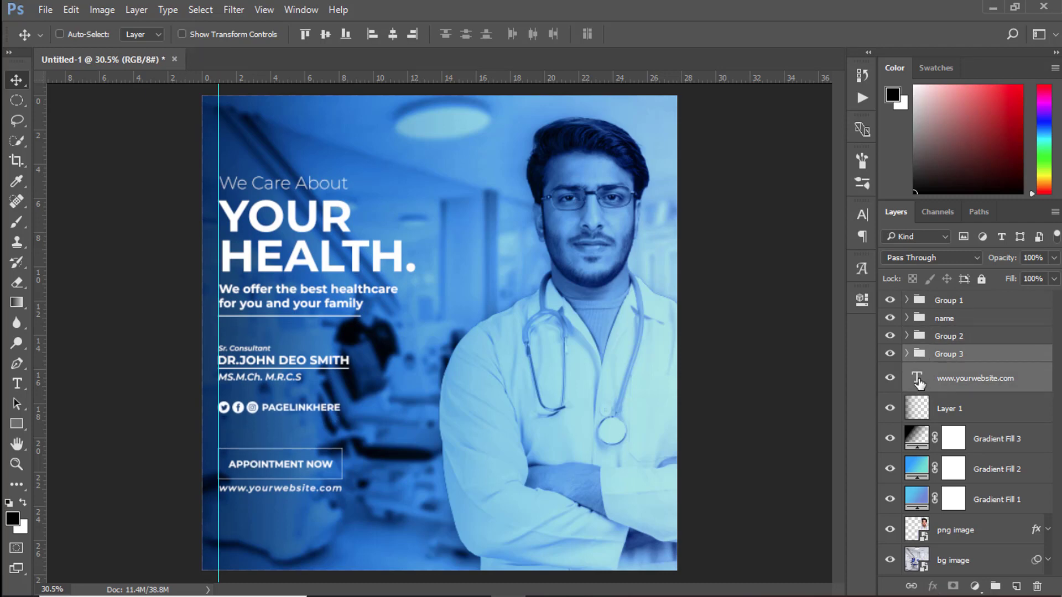
key(shift+Down)
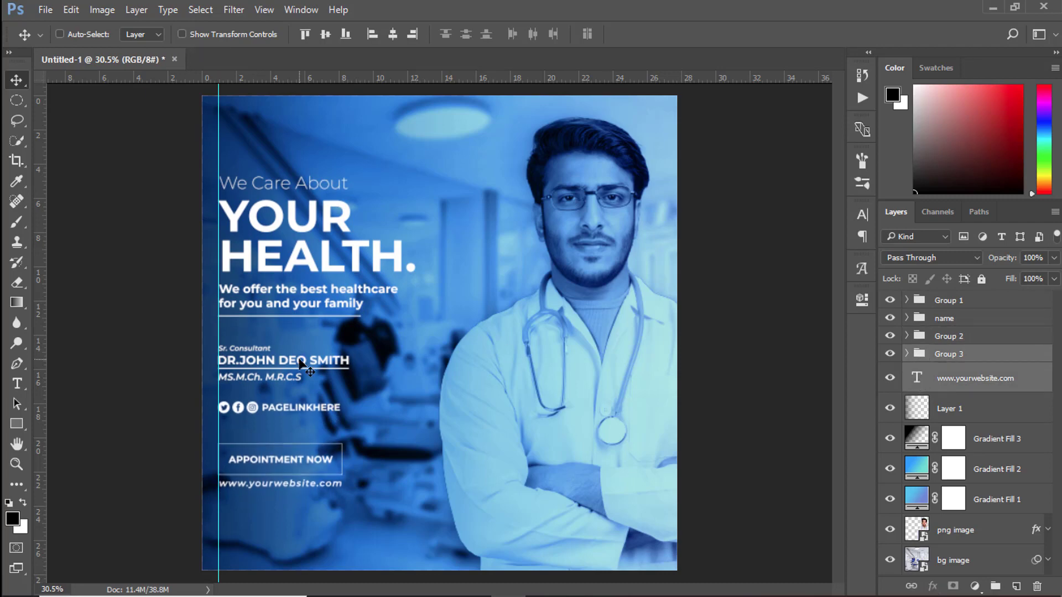
Paste "More information call us" from the Notepad caption file as a new text layer near the canvas bottom, below the website text.
scroll(331, 376, up, 5)
scroll(322, 382, down, 6)
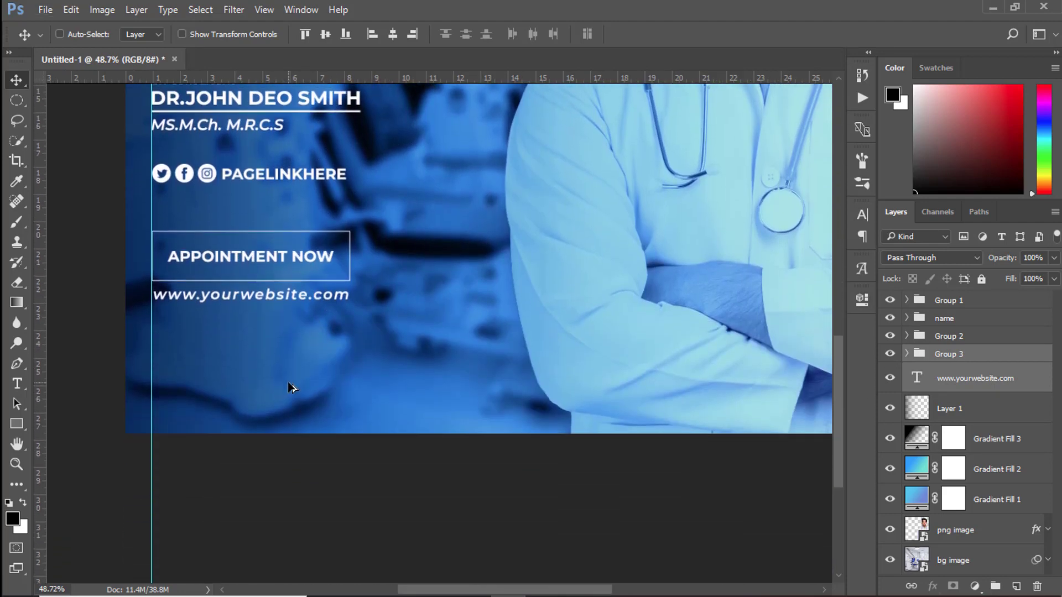
scroll(291, 384, up, 3)
key(t)
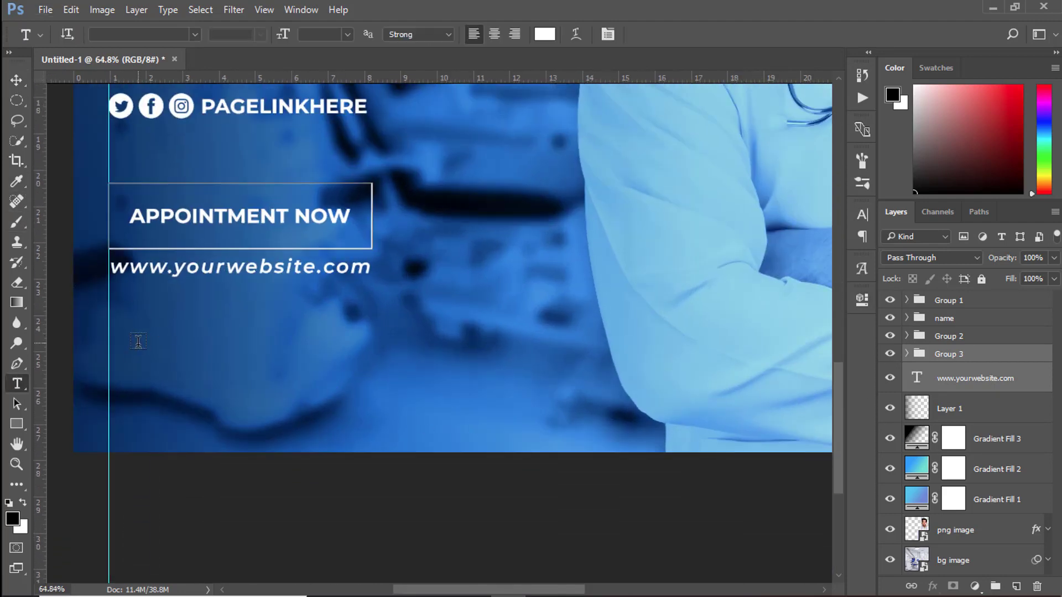
click(145, 377)
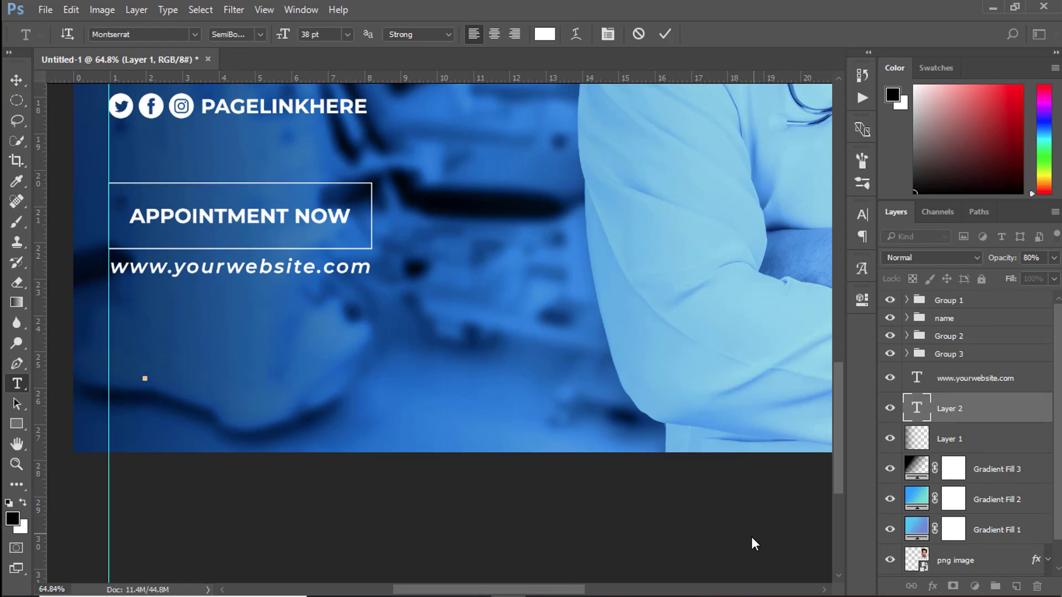
click(753, 586)
drag(470, 345, 590, 344)
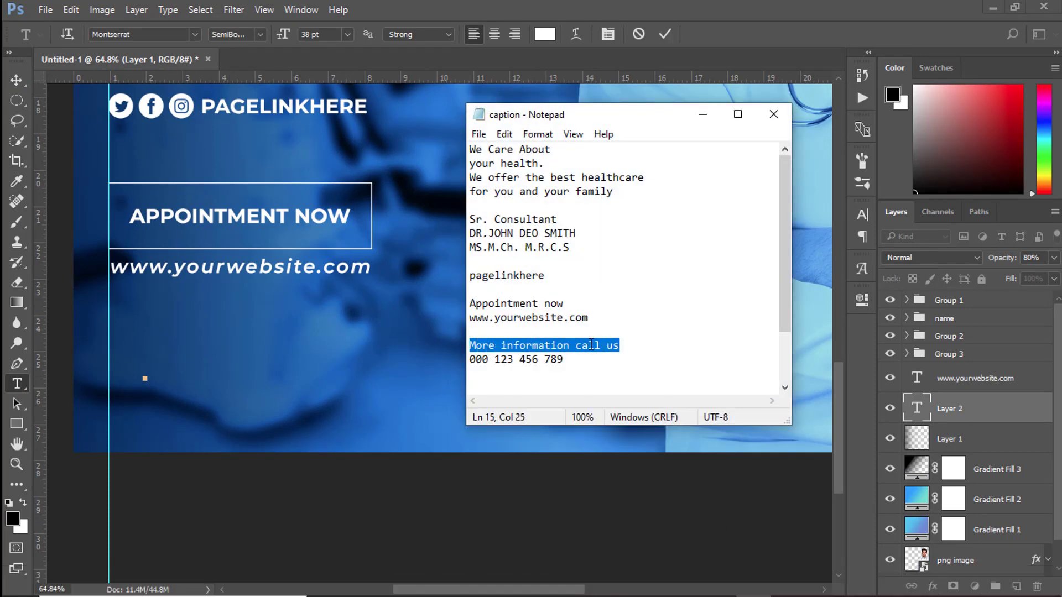
right_click(591, 344)
click(614, 393)
click(703, 114)
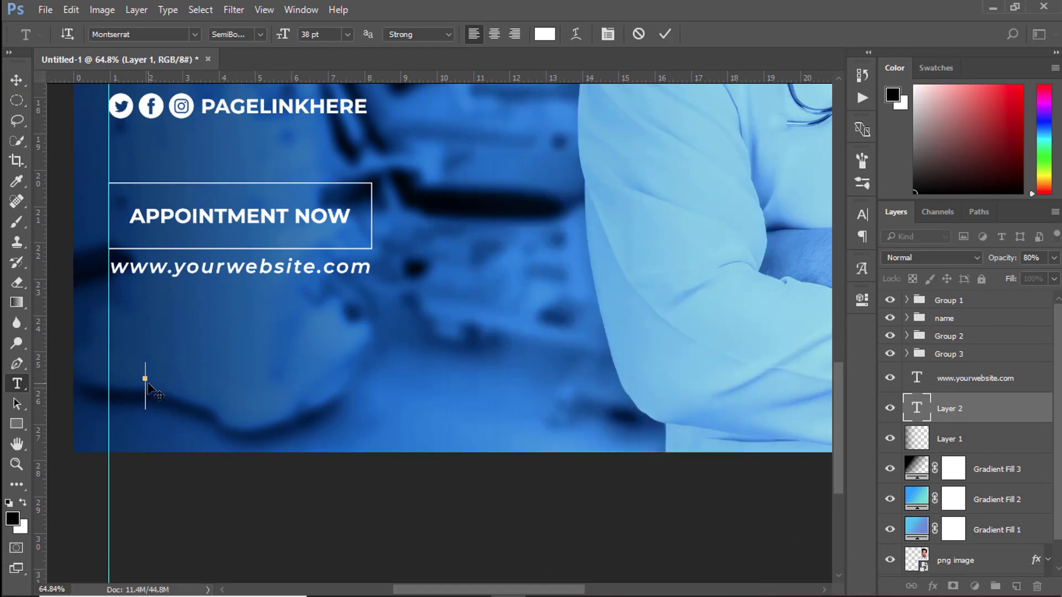
right_click(148, 383)
click(177, 106)
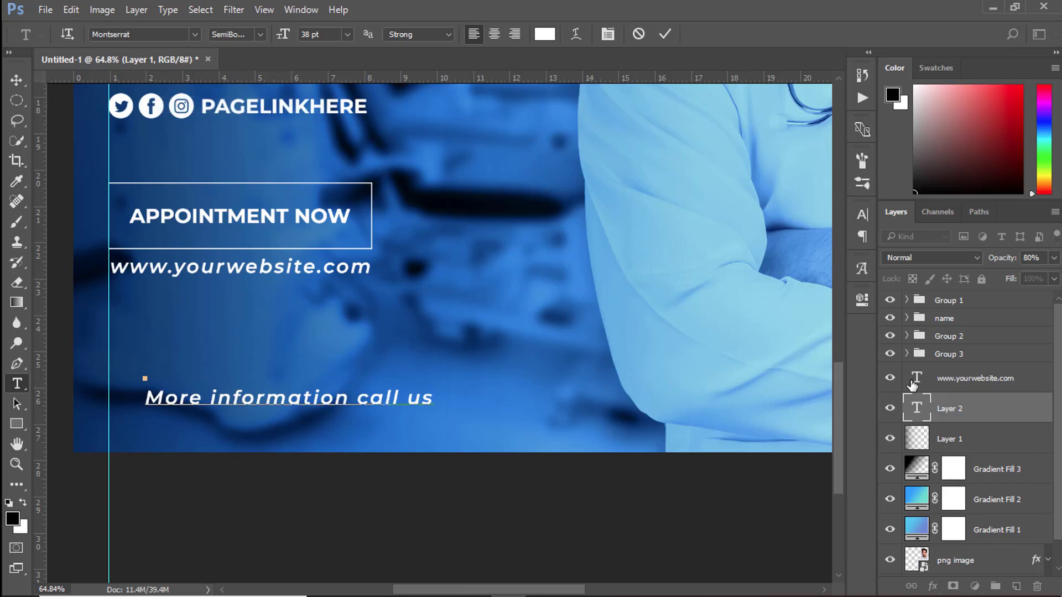
click(916, 414)
Align the "More information call us" text to the vertical guide below the website and set it to Bold at 33 pt.
key(v)
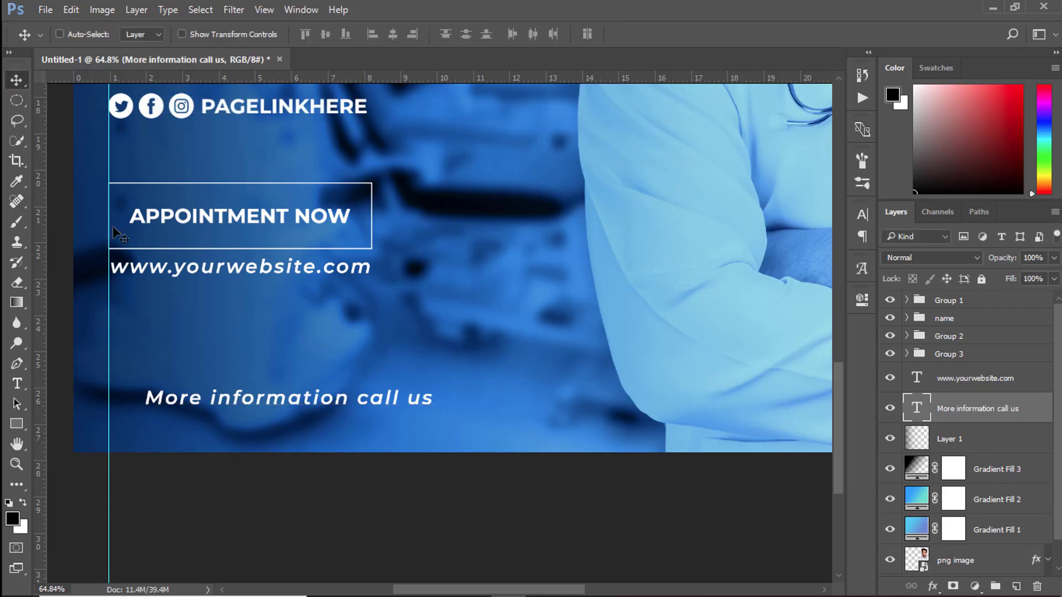
drag(243, 393, 208, 352)
double_click(916, 408)
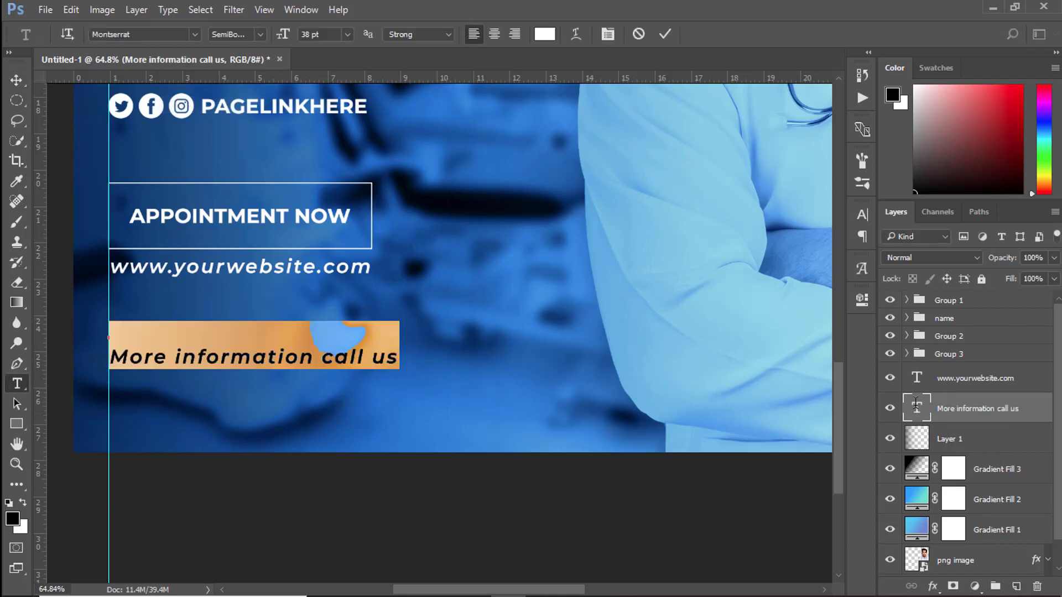
click(263, 40)
click(265, 126)
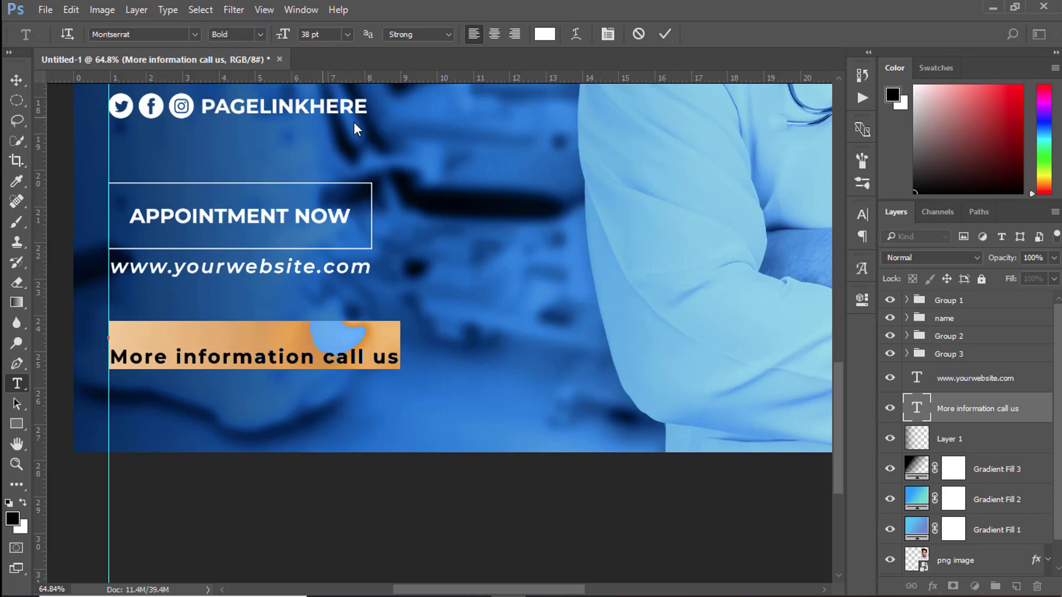
drag(286, 43, 278, 36)
Set the baseline shift of the "More information call us" text to 7 pt and move the line slightly down.
click(863, 213)
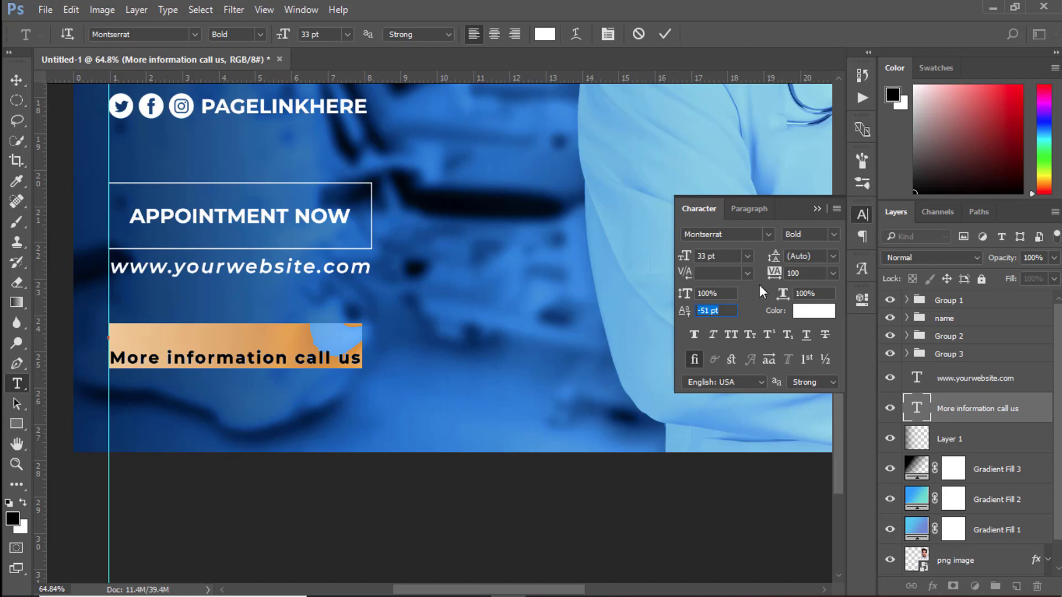
text(0)
key(Return)
click(516, 235)
drag(685, 314, 730, 315)
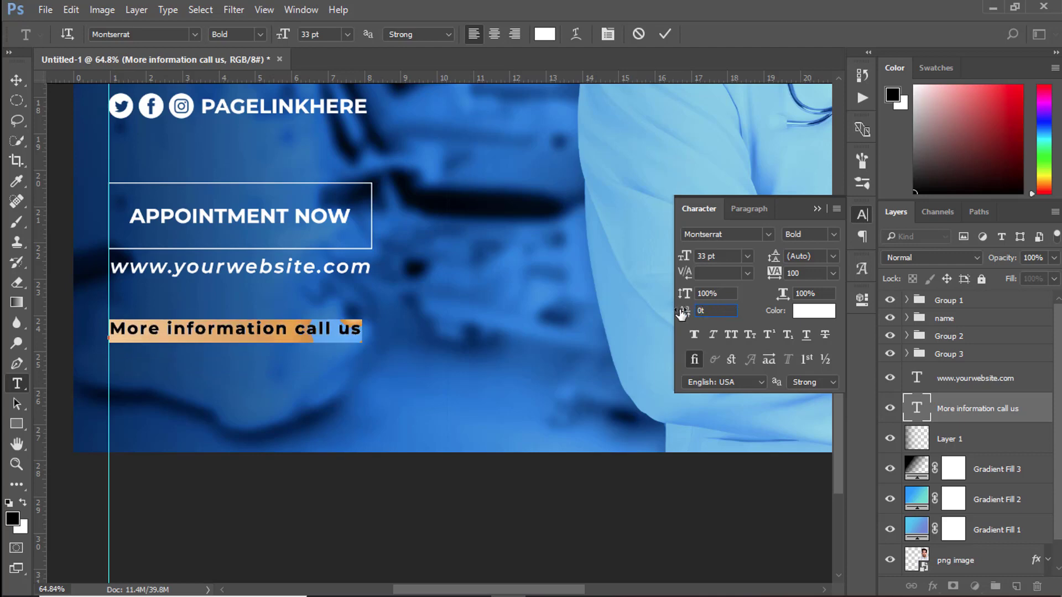
key(Return)
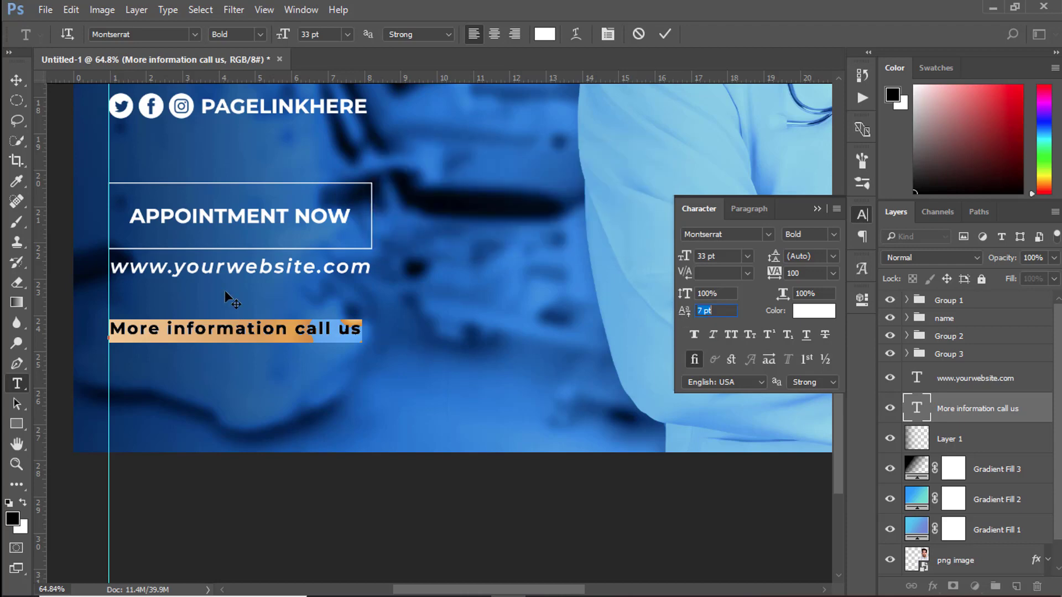
click(16, 81)
drag(250, 332, 251, 343)
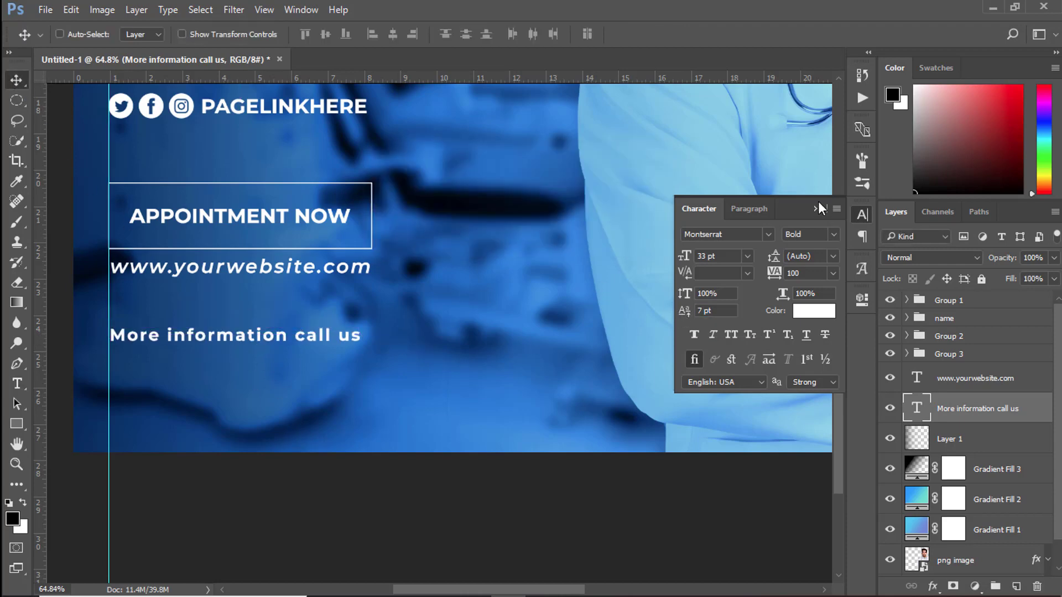
Set the tracking of the "More information call us" text to 40 and its style to SemiBold Italic.
text(40)
key(Return)
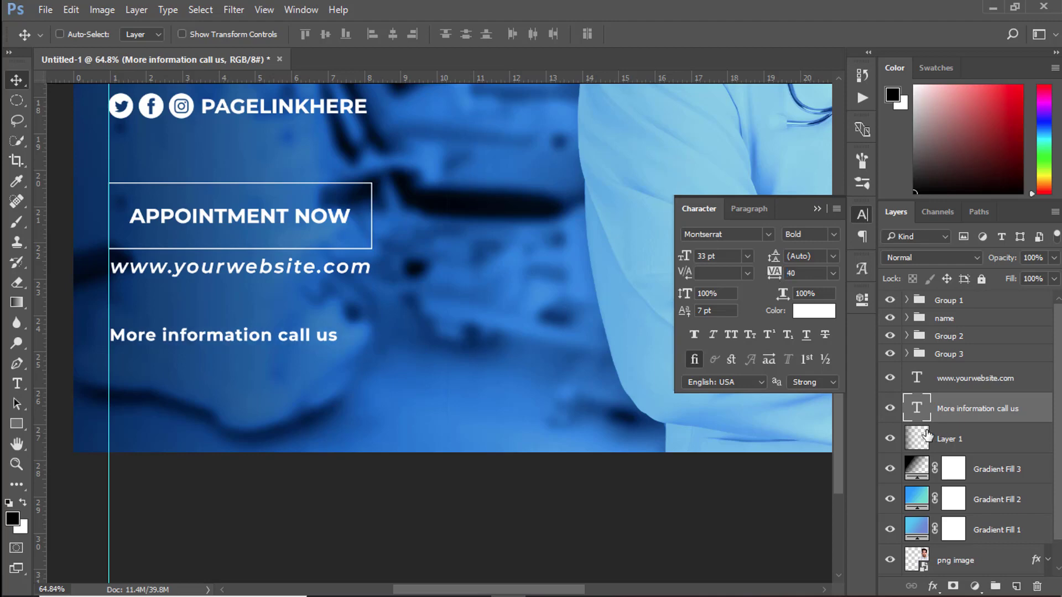
click(833, 235)
click(801, 275)
click(818, 208)
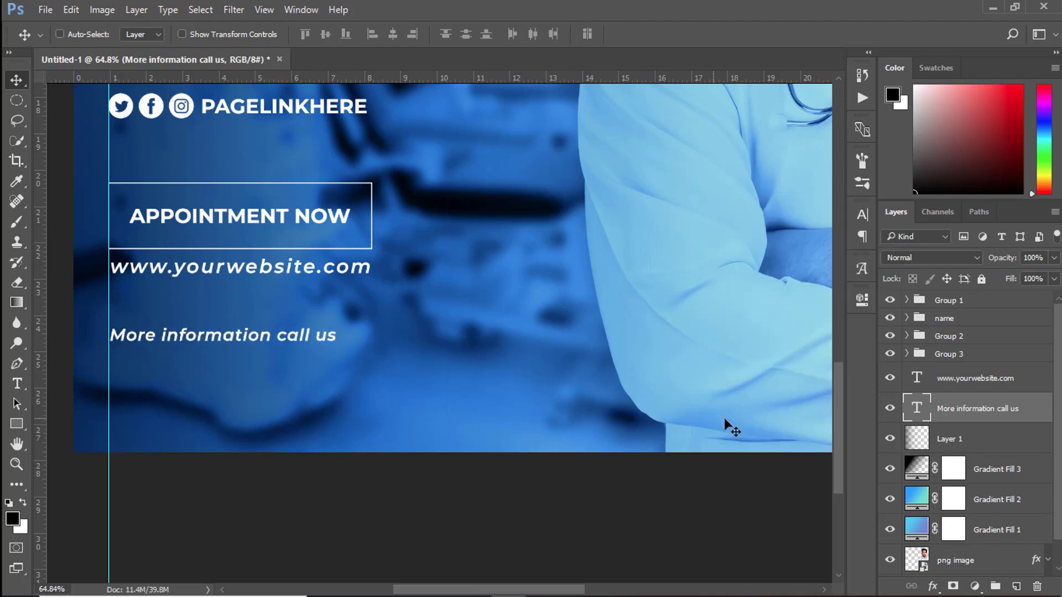
Duplicate the "More information call us" text just below itself and replace the copy's wording with the phone number from the Notepad caption file.
drag(233, 338, 234, 358)
double_click(916, 440)
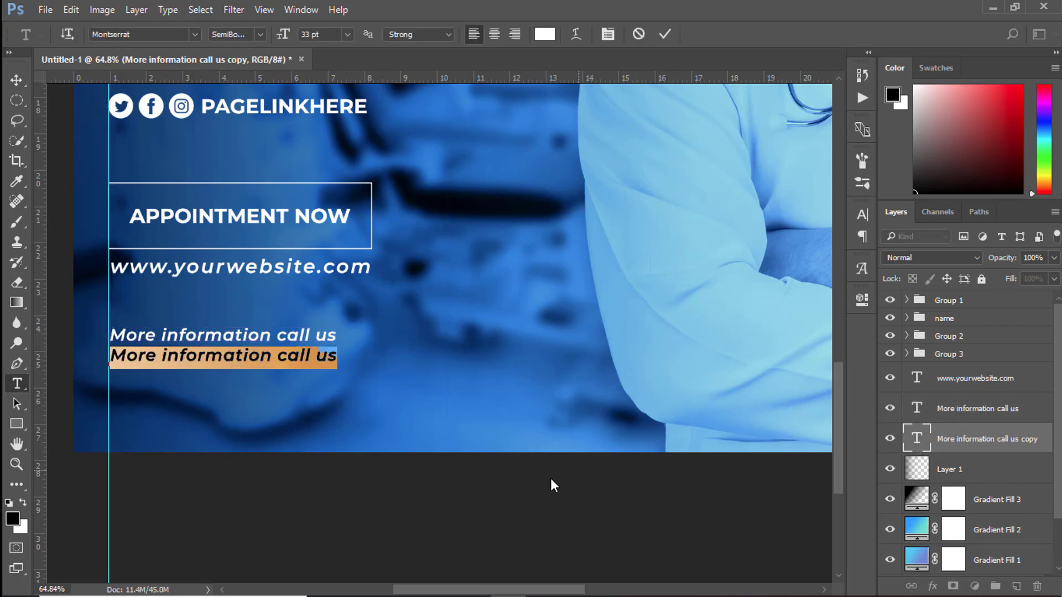
click(753, 581)
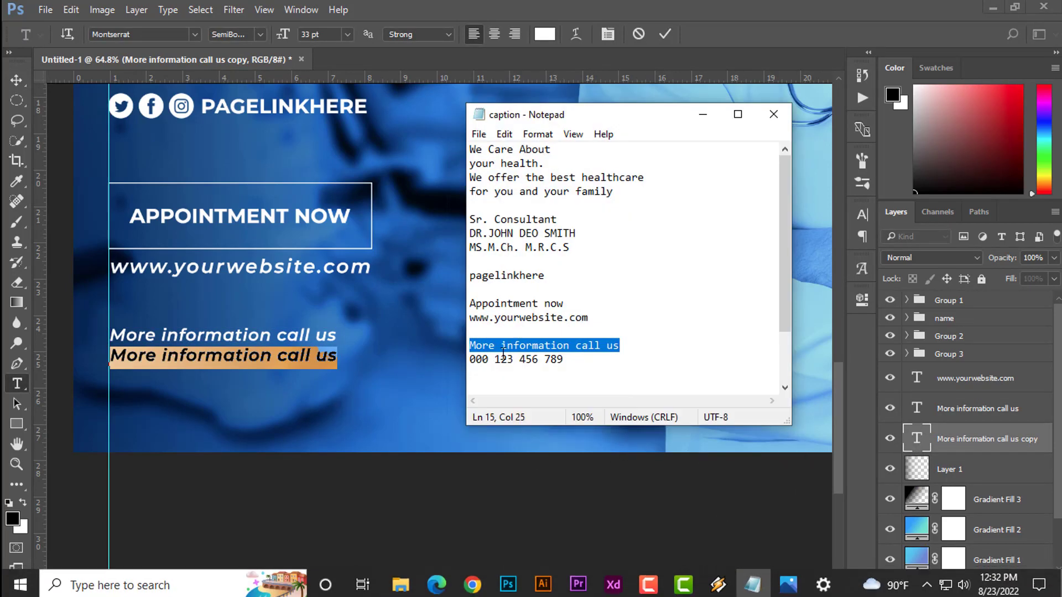
click(473, 360)
shift+click(564, 360)
right_click(547, 364)
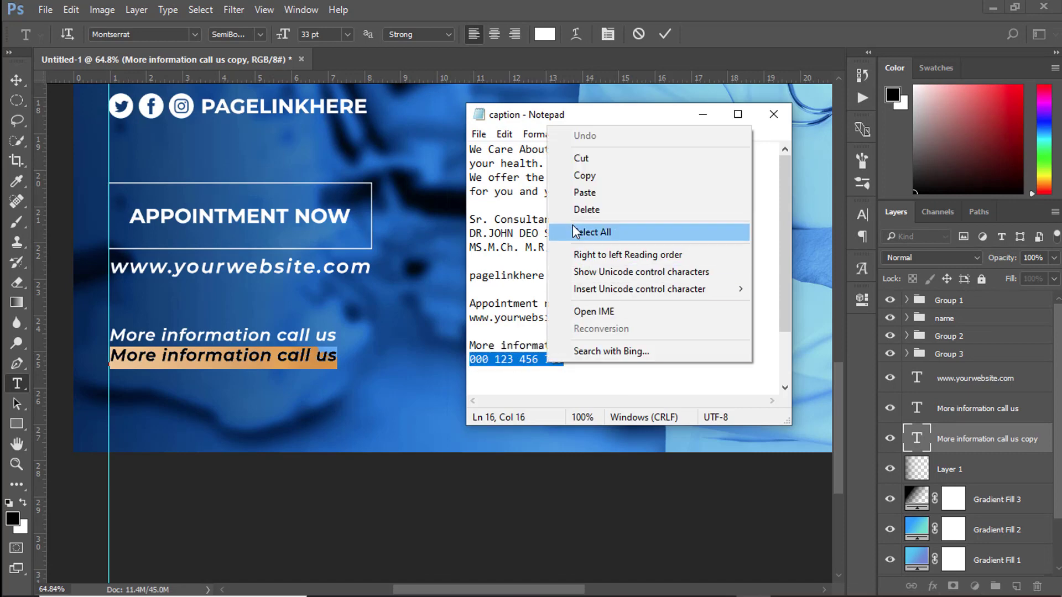
click(575, 168)
right_click(259, 357)
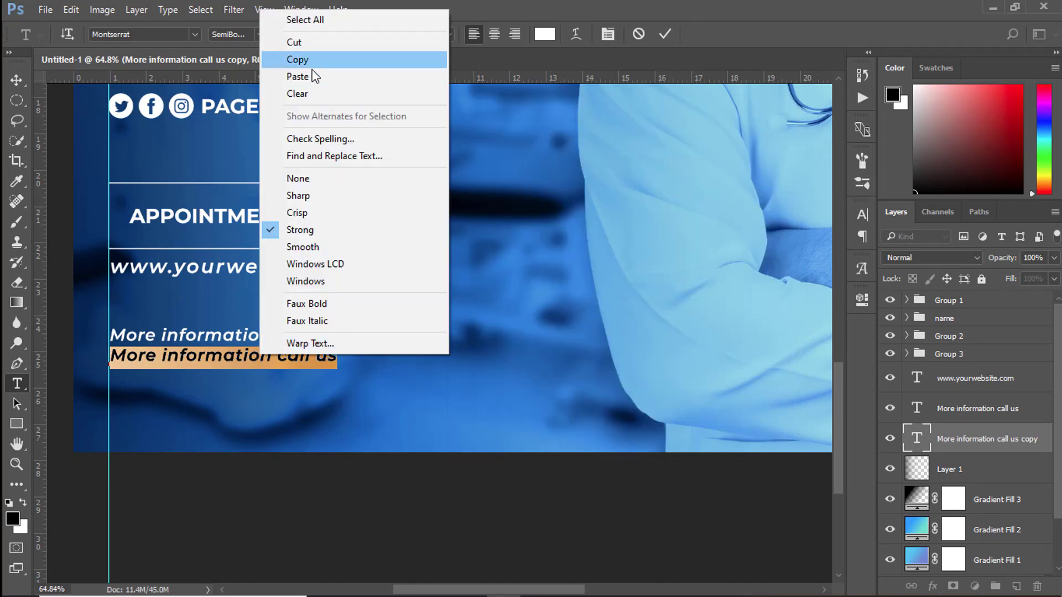
click(283, 78)
Set the phone number text to Bold at 50 pt.
drag(107, 358, 275, 359)
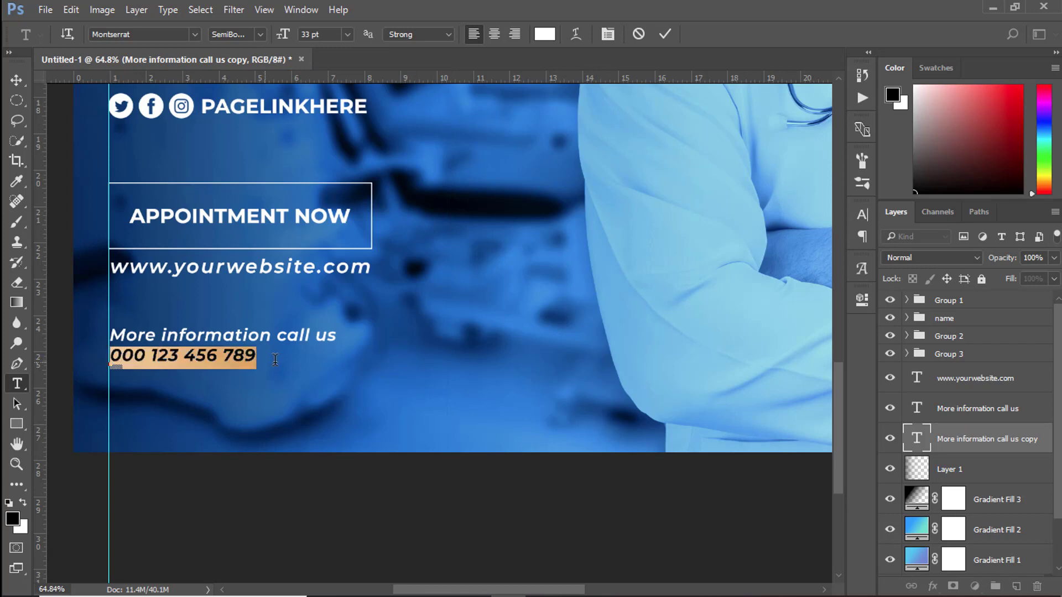
click(260, 35)
click(266, 90)
drag(285, 37, 303, 40)
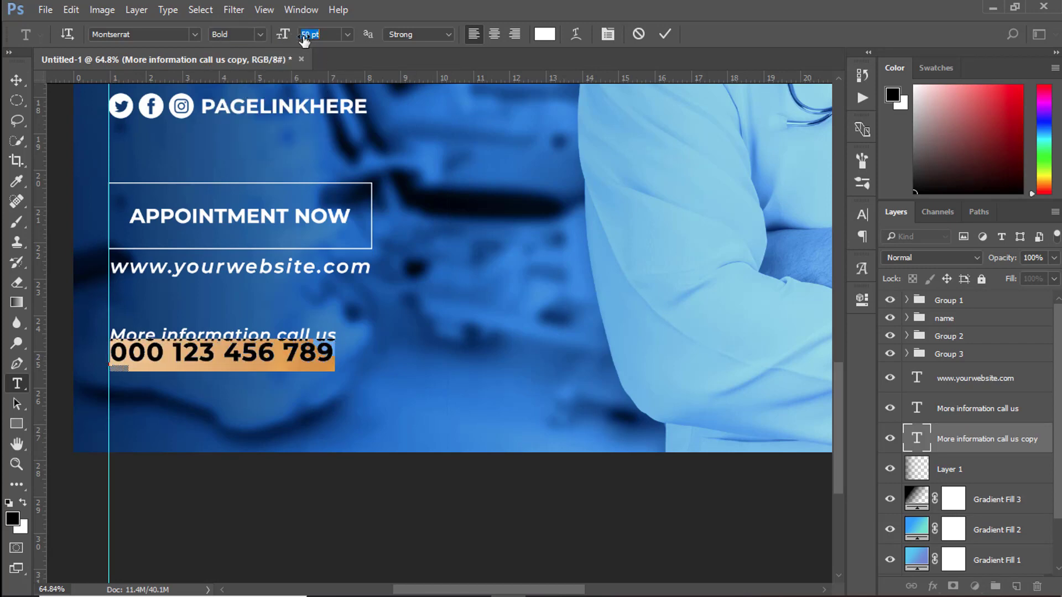
Nudge the phone number down to clear the "More information call us" line and group the two text layers.
click(16, 81)
key(Down)
key(Down)
key(Down)
key(Down)
key(Down)
key(Down)
key(Down)
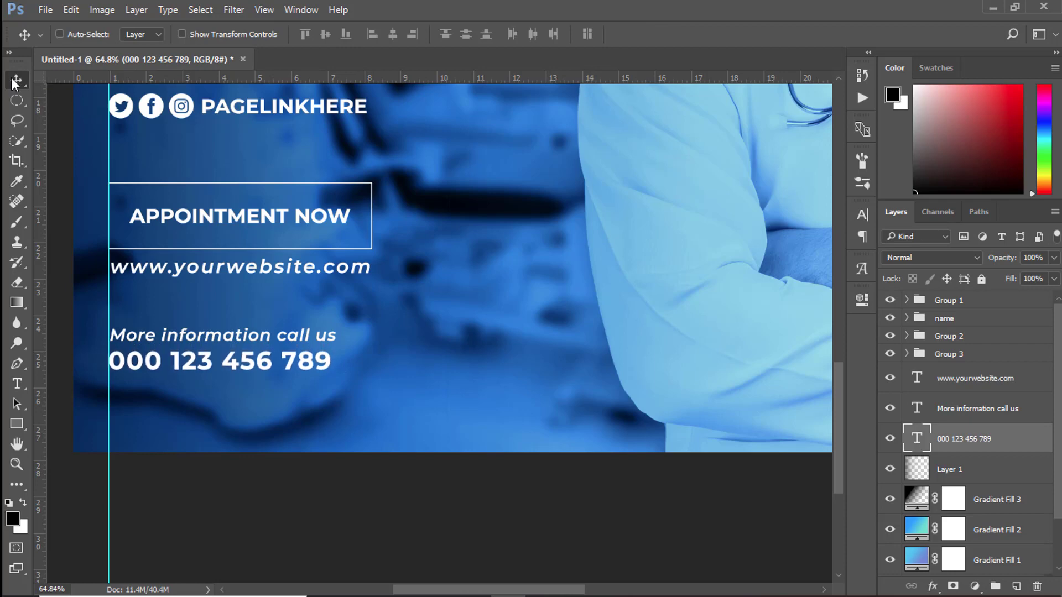
shift+click(916, 443)
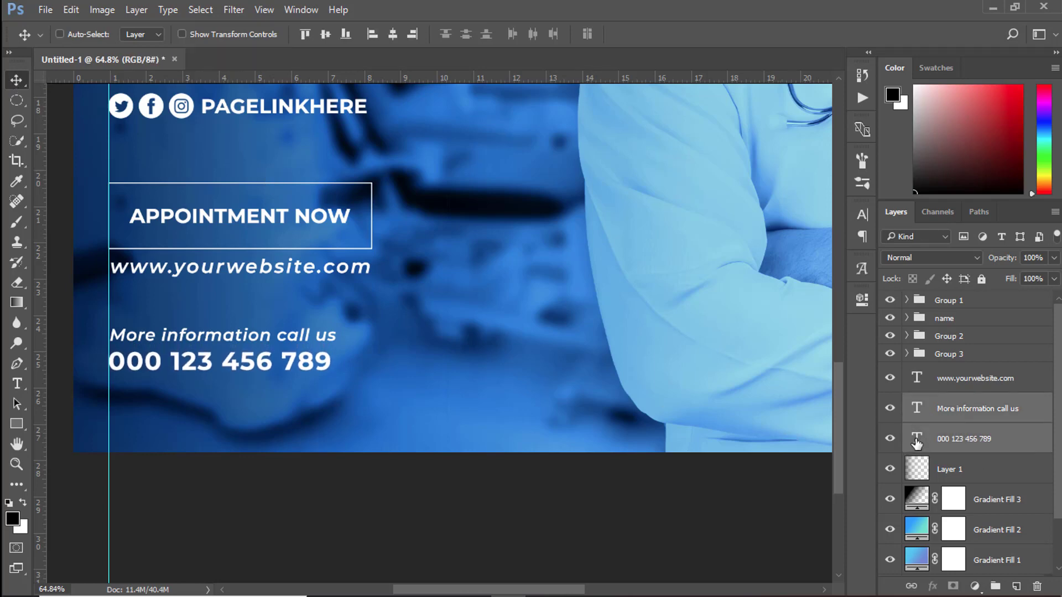
key(ctrl+g)
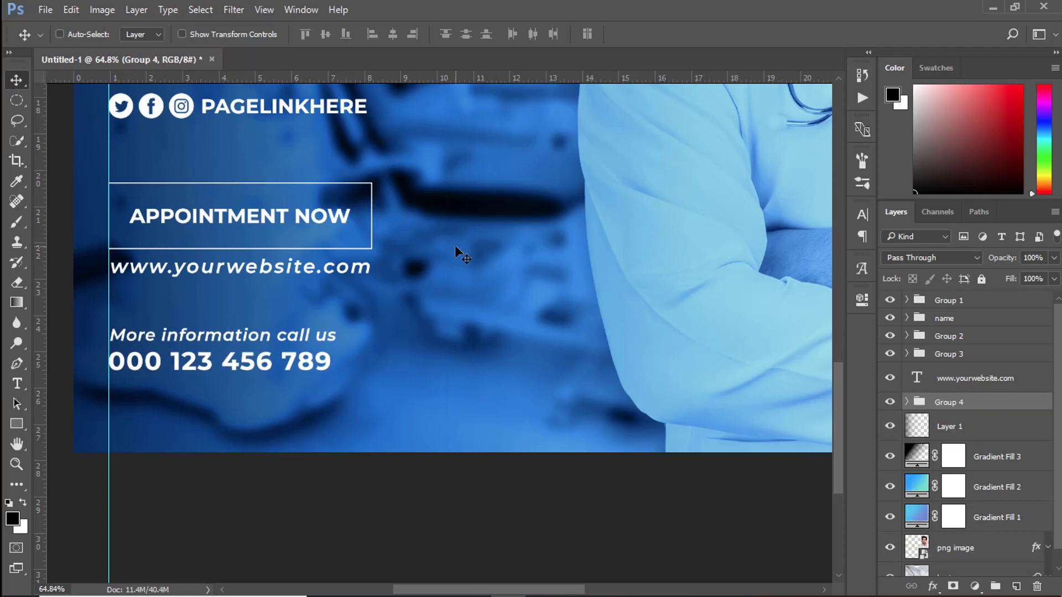
Put the website text layer inside Group 3 with the appointment box.
scroll(390, 293, down, 2)
scroll(390, 293, down, 3)
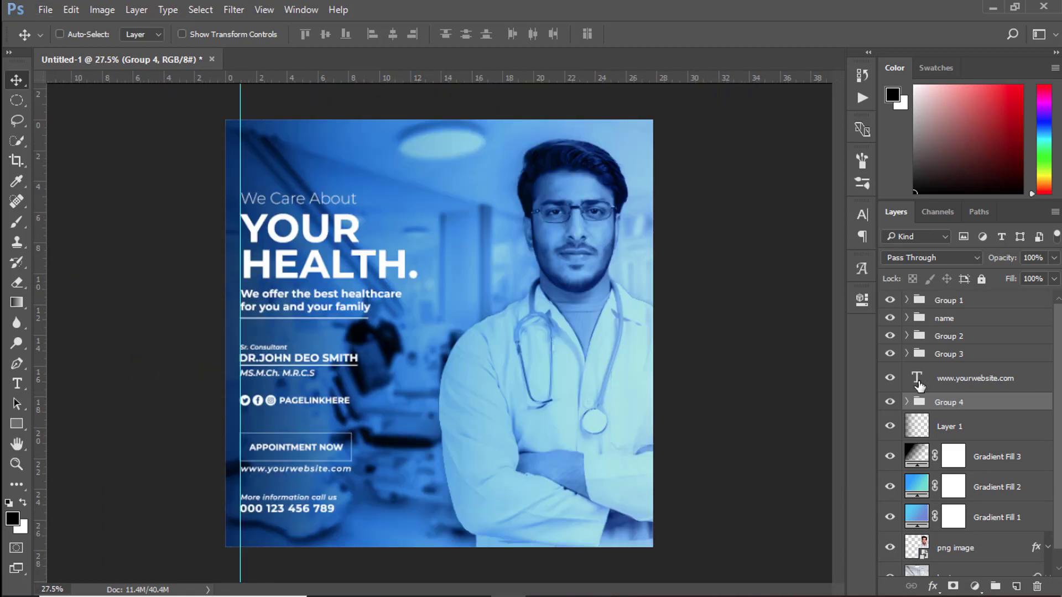
drag(918, 384, 921, 354)
Select all five text groups, from Group 1 to Group 4, and nudge them slightly up together.
click(945, 301)
shift+click(948, 371)
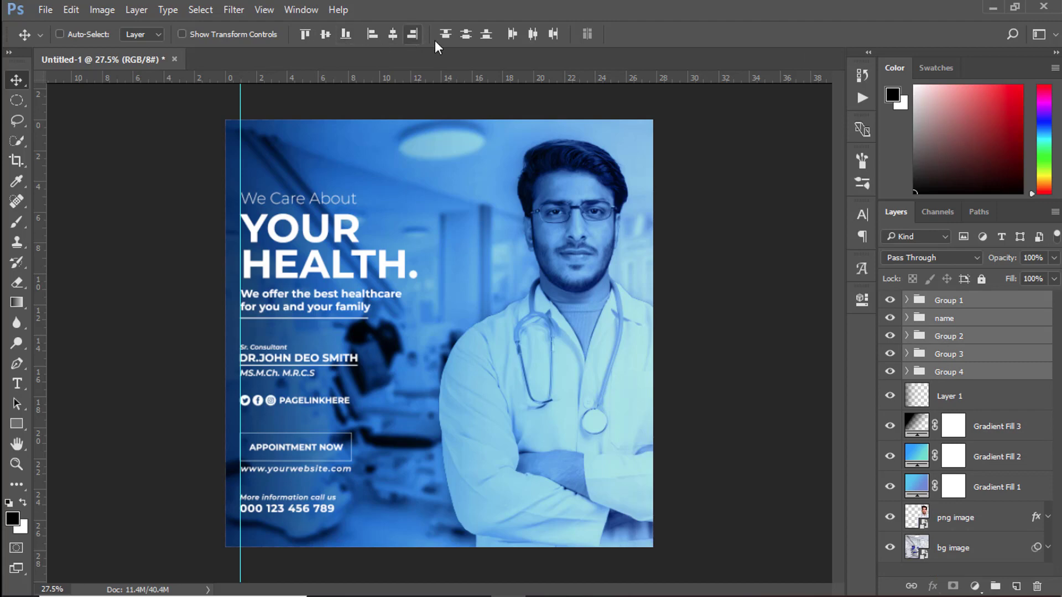
click(465, 35)
key(ctrl+z)
key(shift+Up)
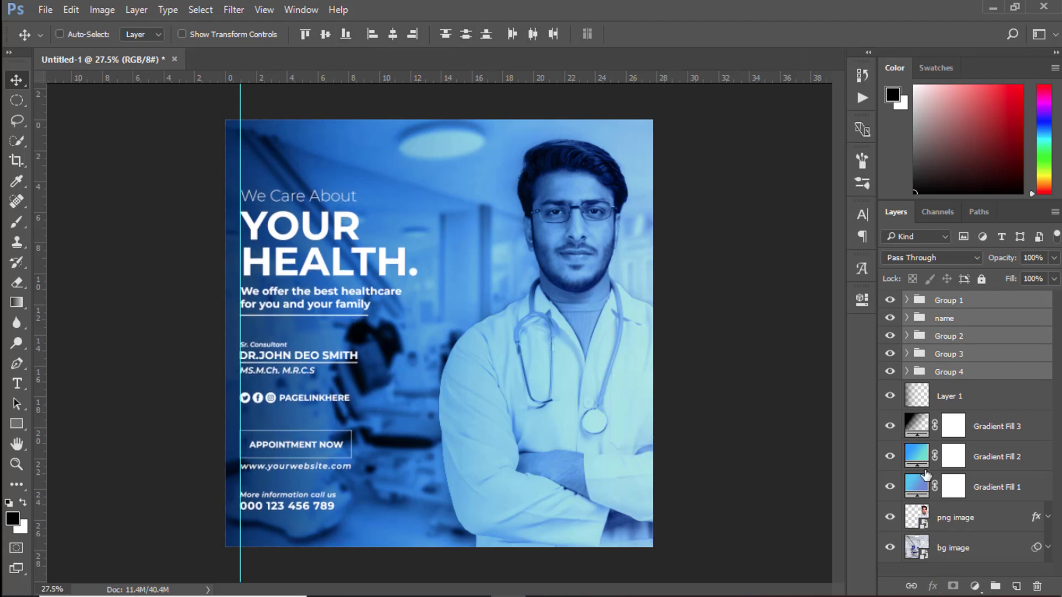
Draw a horizontal foreground-to-transparent gradient across Layer 1 to darken the text side of the design.
click(918, 431)
click(17, 302)
click(166, 313)
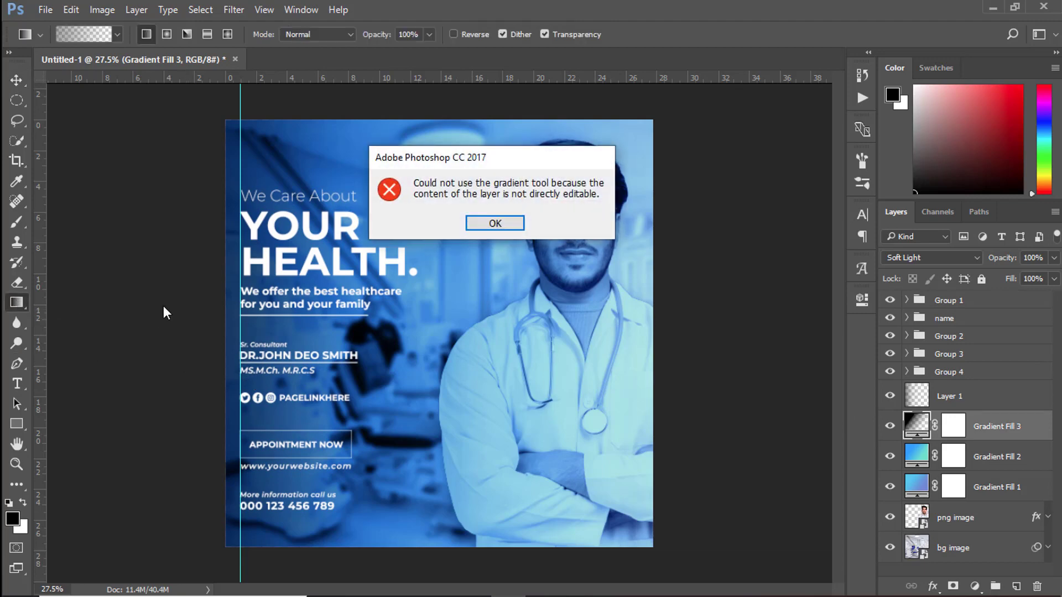
click(495, 223)
click(948, 396)
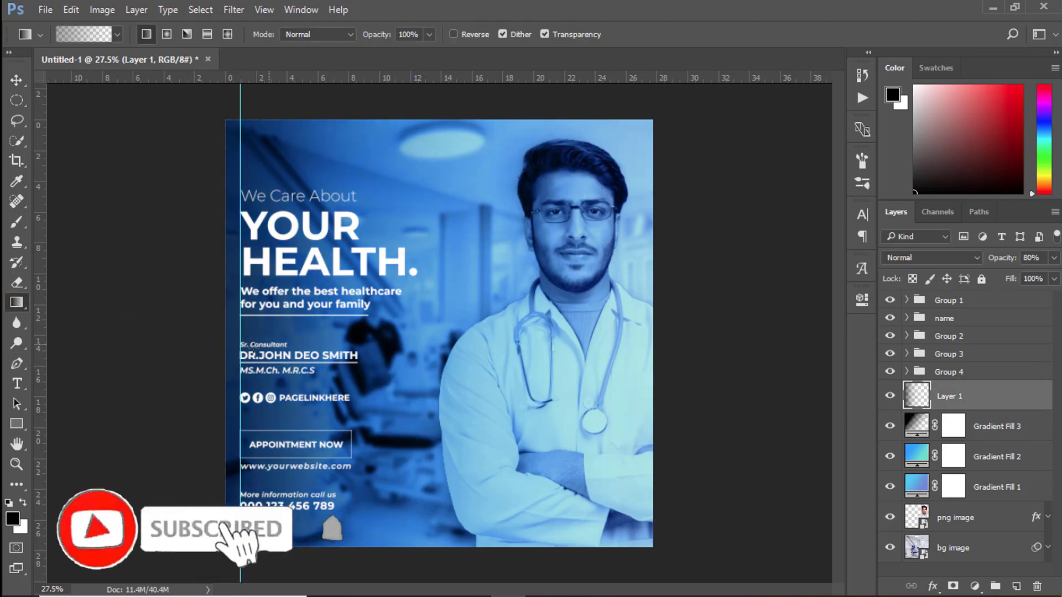
drag(63, 325, 663, 332)
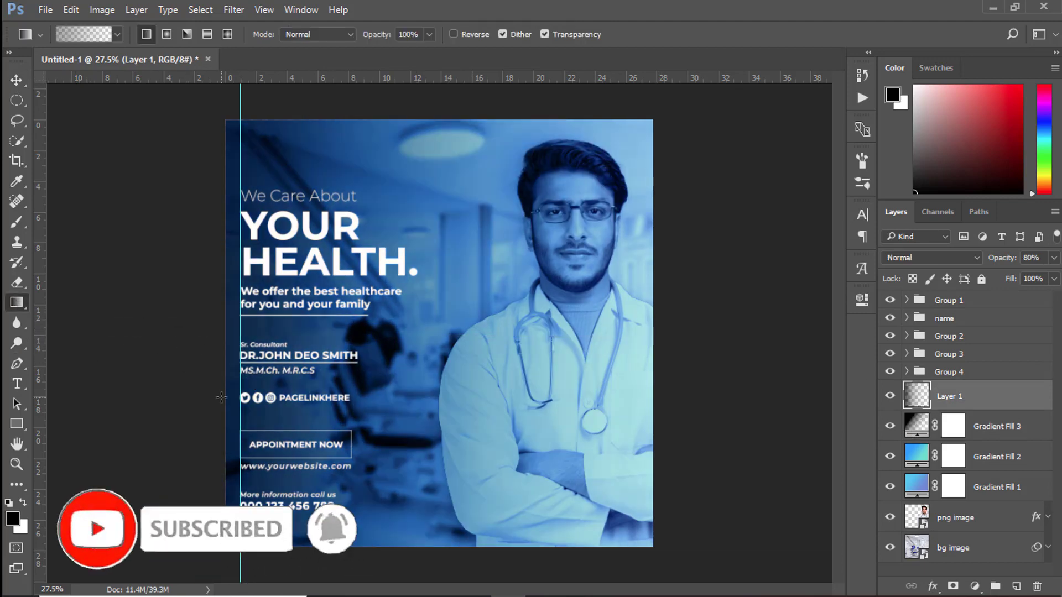
click(15, 81)
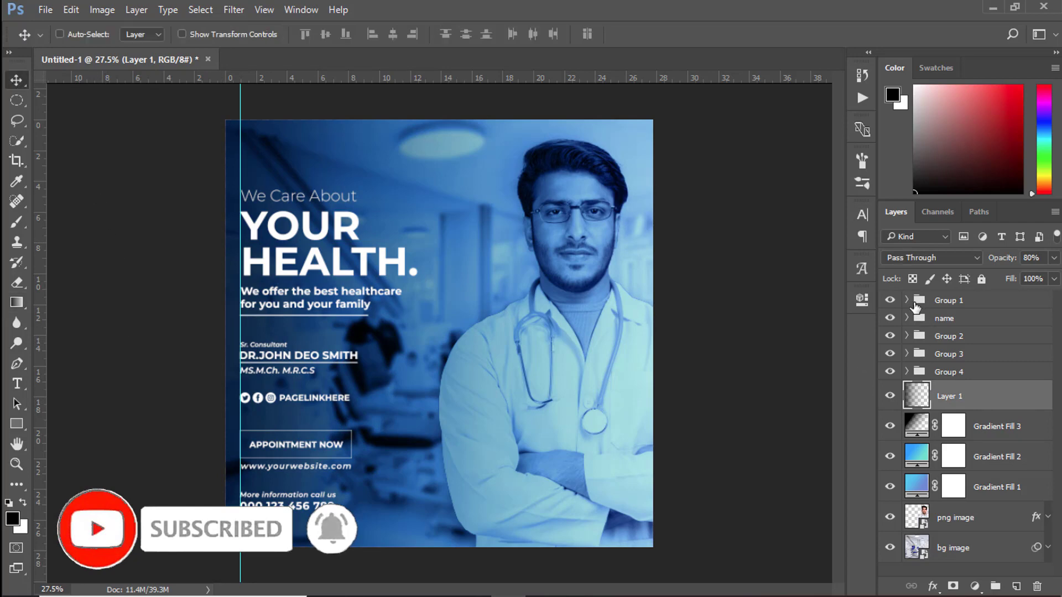
Place the logo file as an embedded image on its own layer above Group 1.
click(916, 307)
click(45, 9)
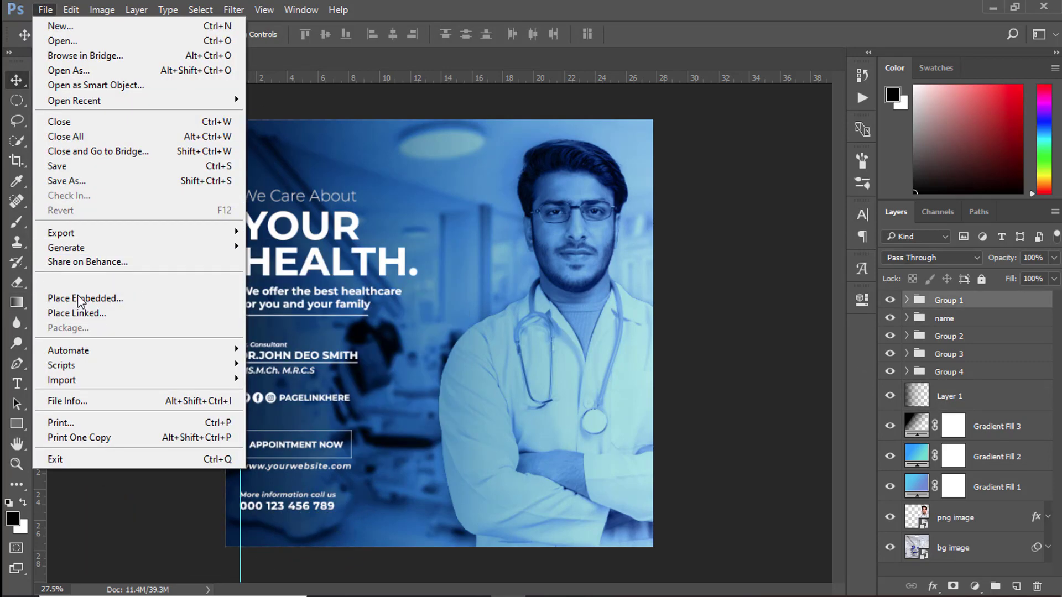
click(84, 300)
click(471, 130)
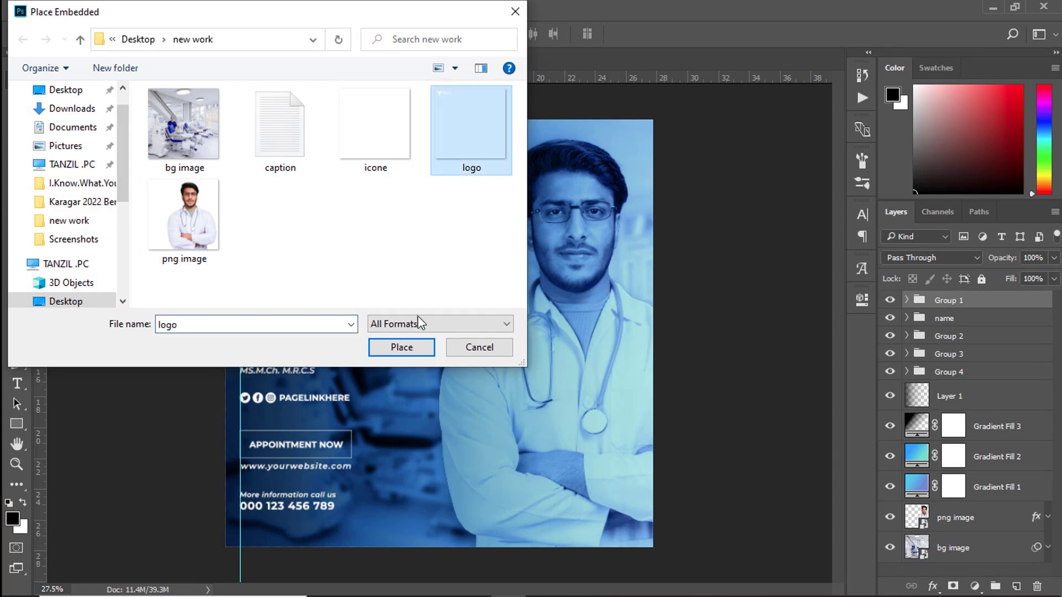
click(401, 347)
click(534, 33)
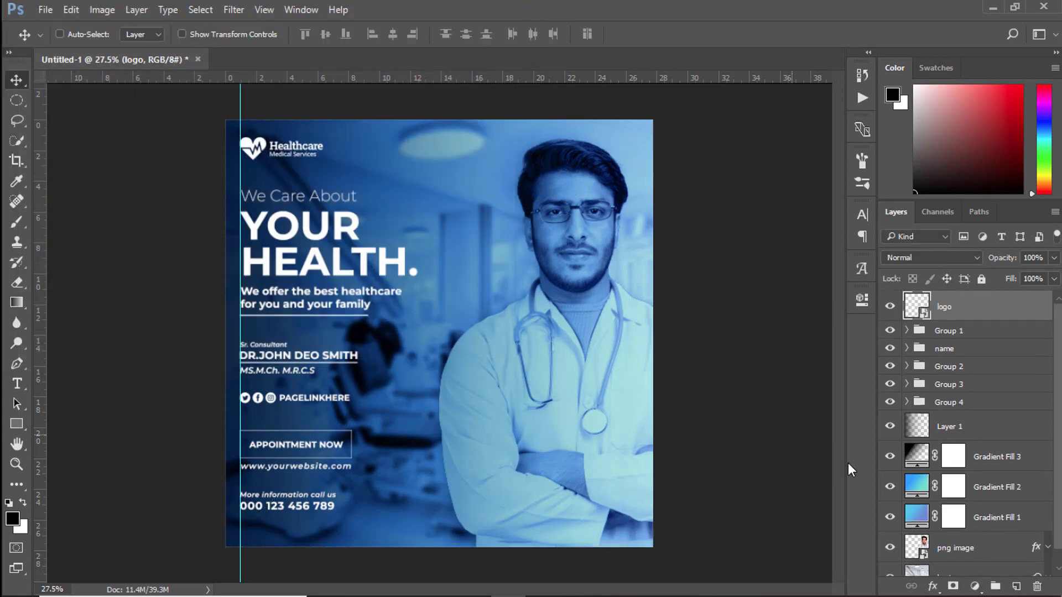
Select the bg image layer and hide the guides to view the whole design.
scroll(968, 470, down, 1)
click(973, 562)
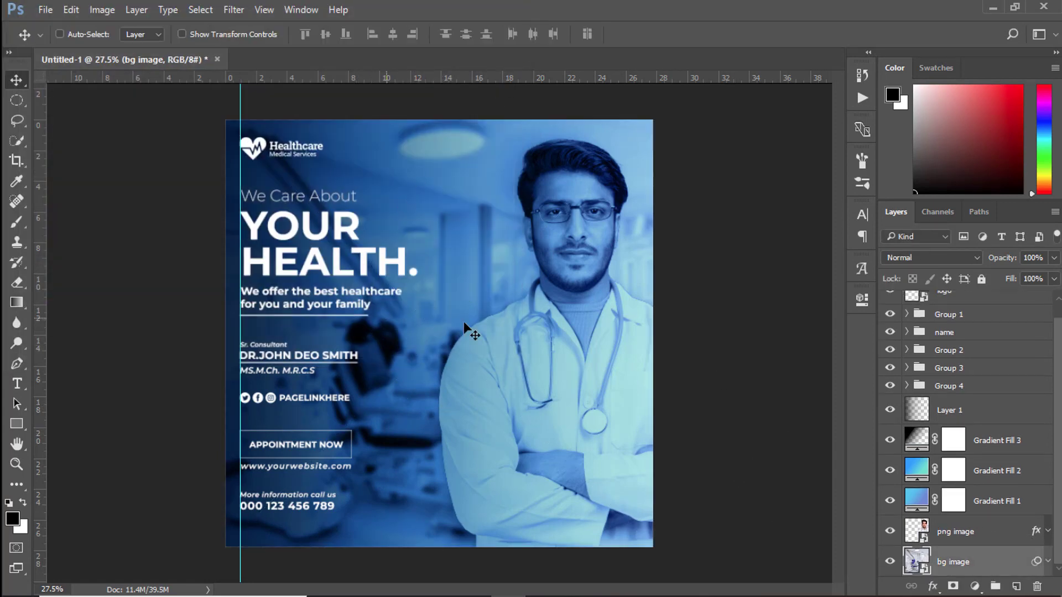
scroll(517, 319, up, 2)
scroll(516, 319, down, 3)
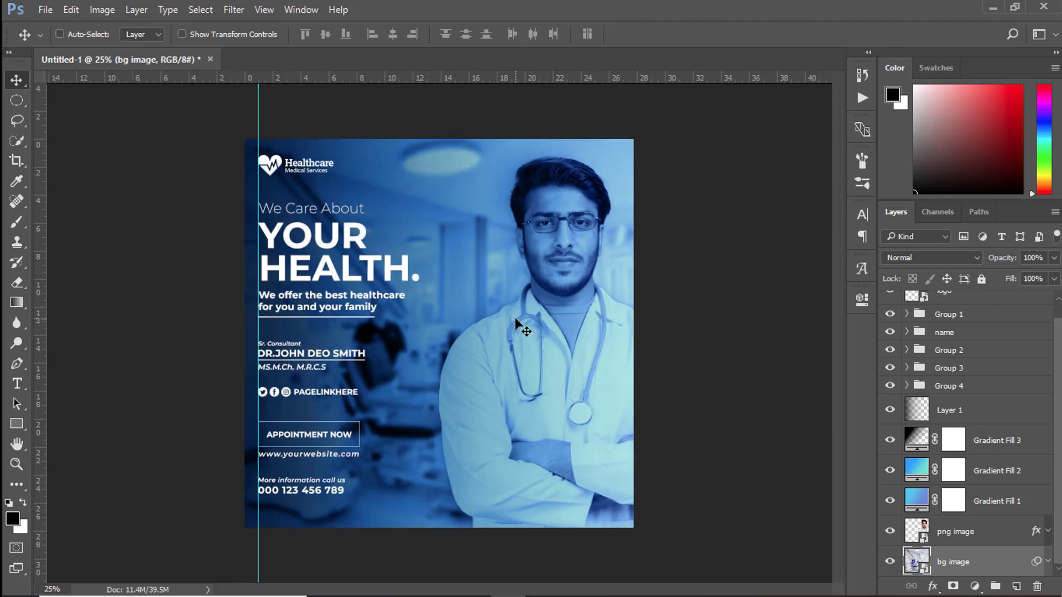
key(ctrl+;)
scroll(972, 390, up, 1)
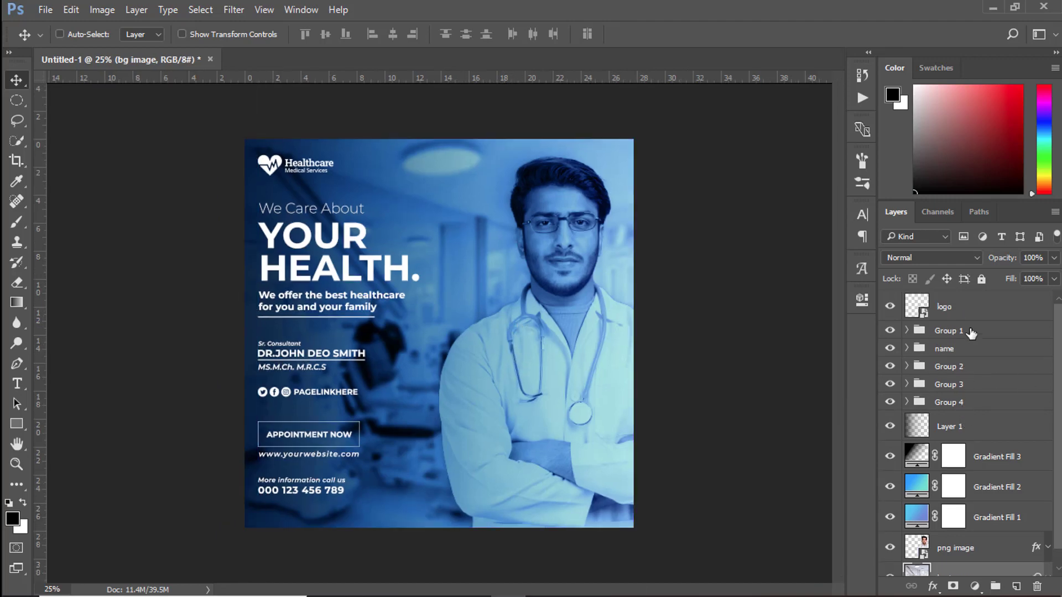
Stamp all visible layers into a new layer above the logo layer and convert it to a smart object.
click(976, 310)
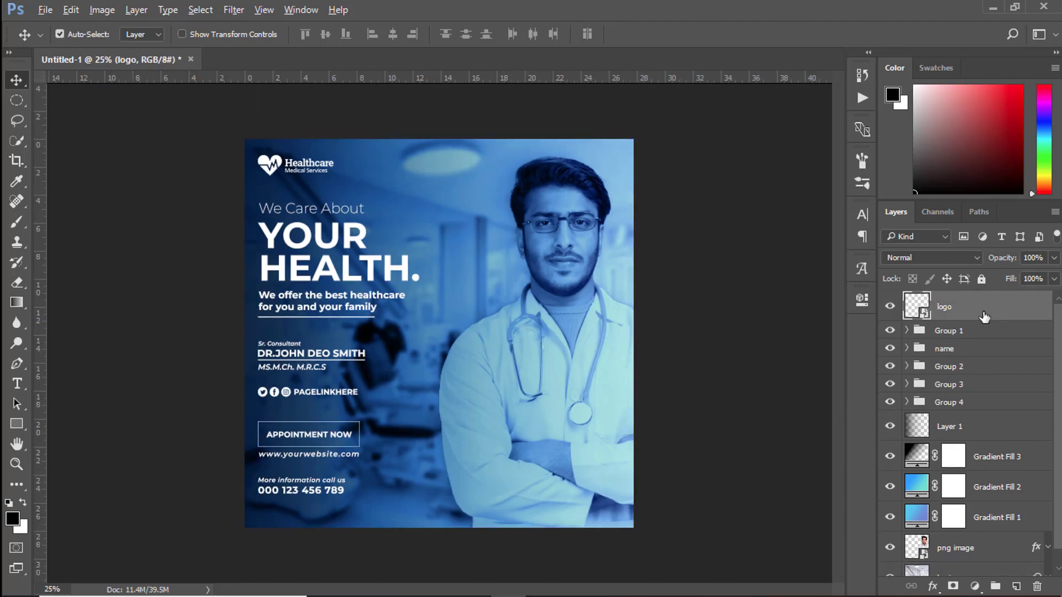
key(ctrl+shift+alt+e)
right_click(962, 308)
click(830, 301)
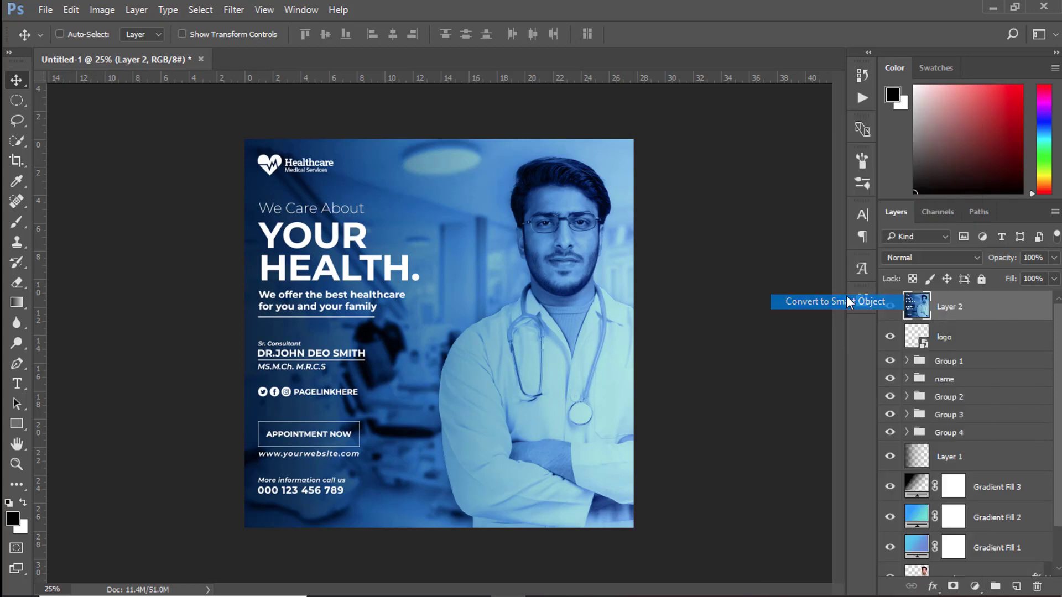
Start a Camera Raw filter on Layer 2 with Temperature +4, Exposure +0.10, Highlights +4, Whites -2, Blacks -7 and Texture +8.
click(233, 10)
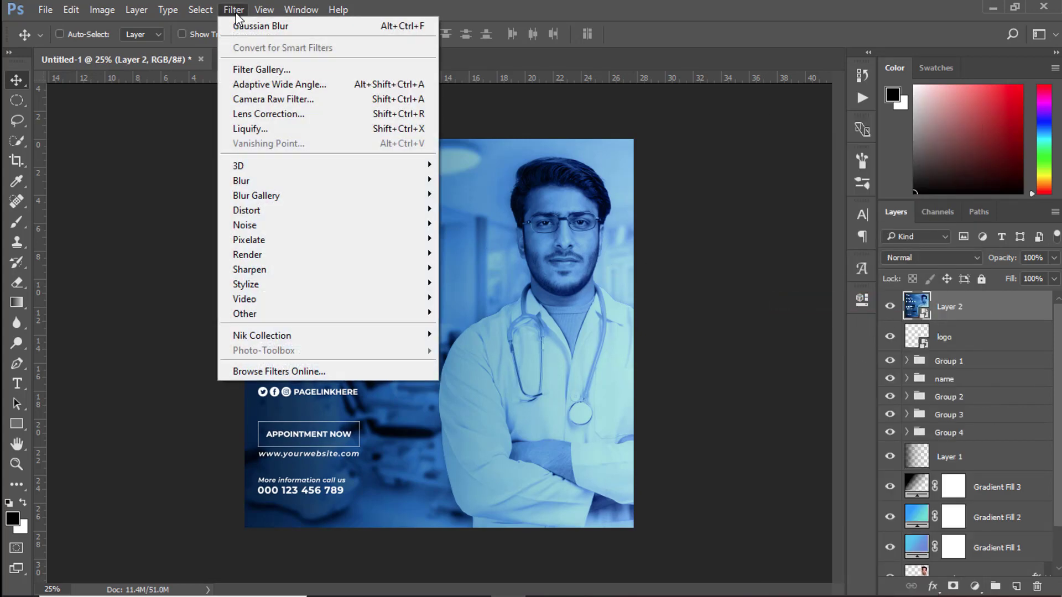
click(261, 111)
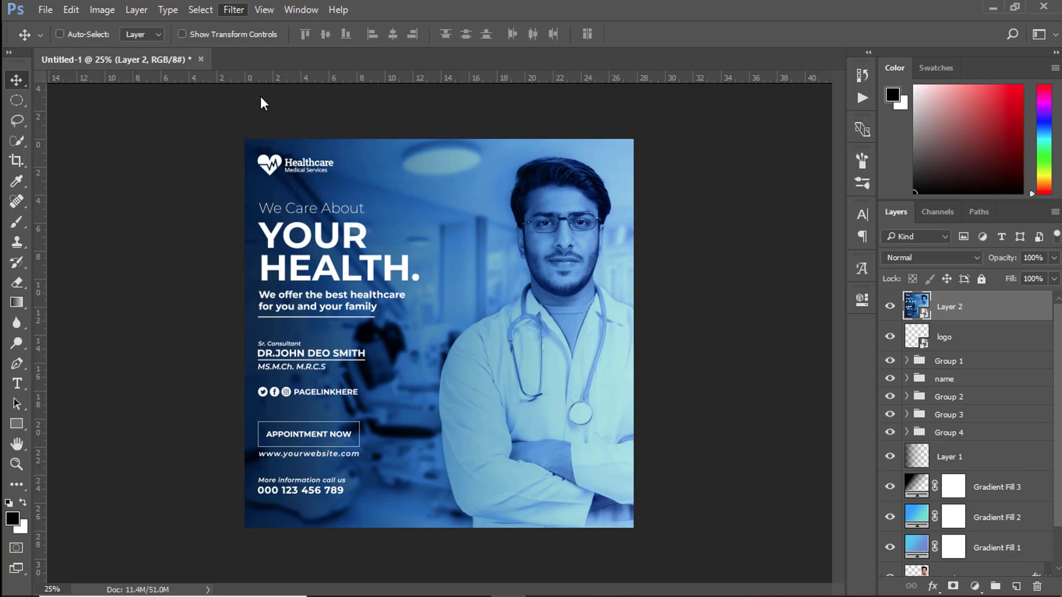
scroll(911, 291, up, 10)
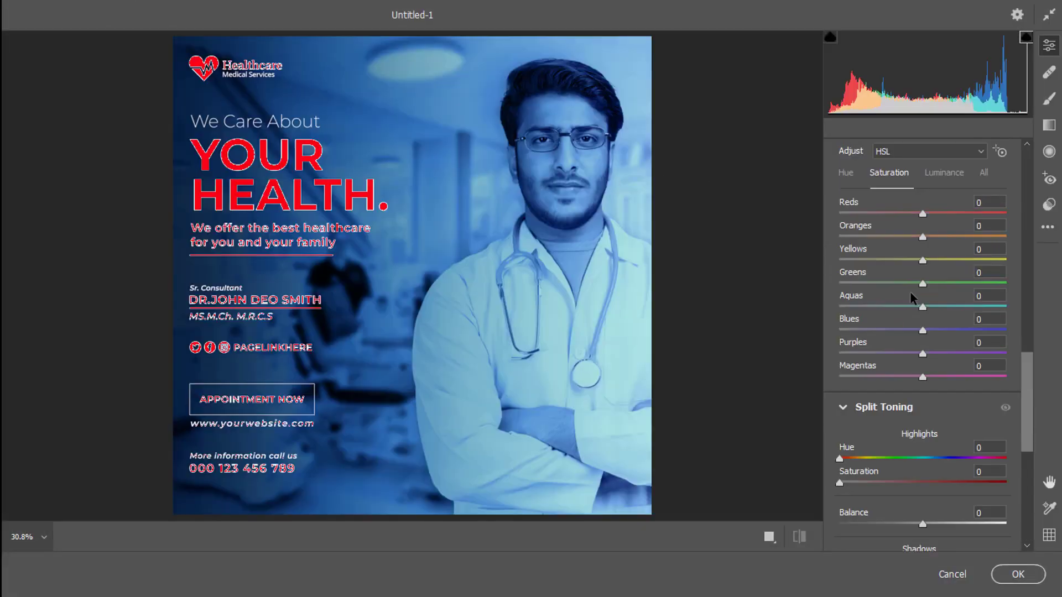
scroll(910, 291, up, 5)
drag(922, 275, 926, 274)
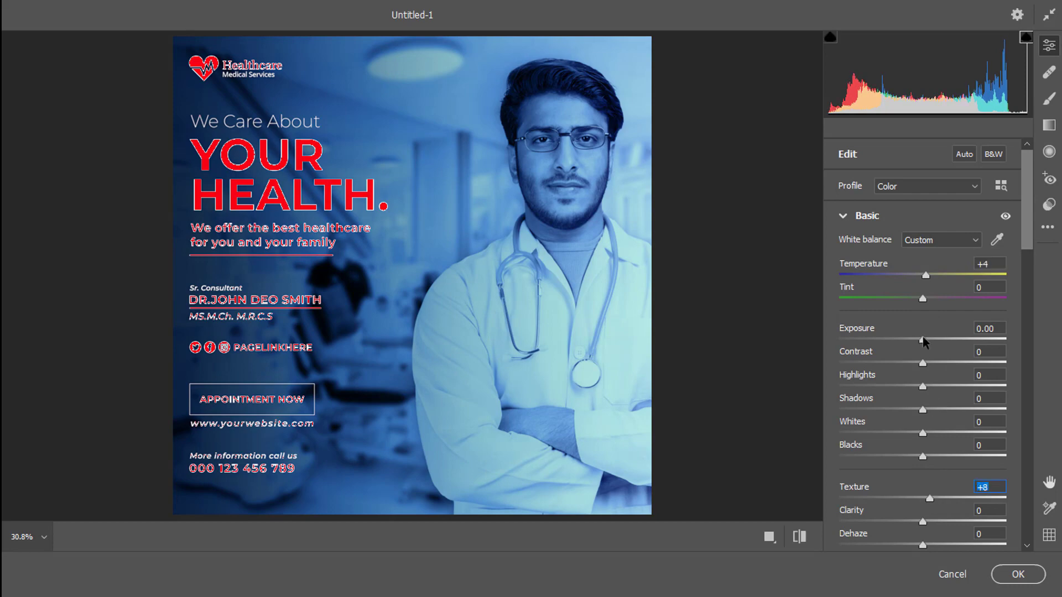
drag(923, 338, 924, 339)
drag(927, 430, 913, 457)
drag(922, 386, 925, 386)
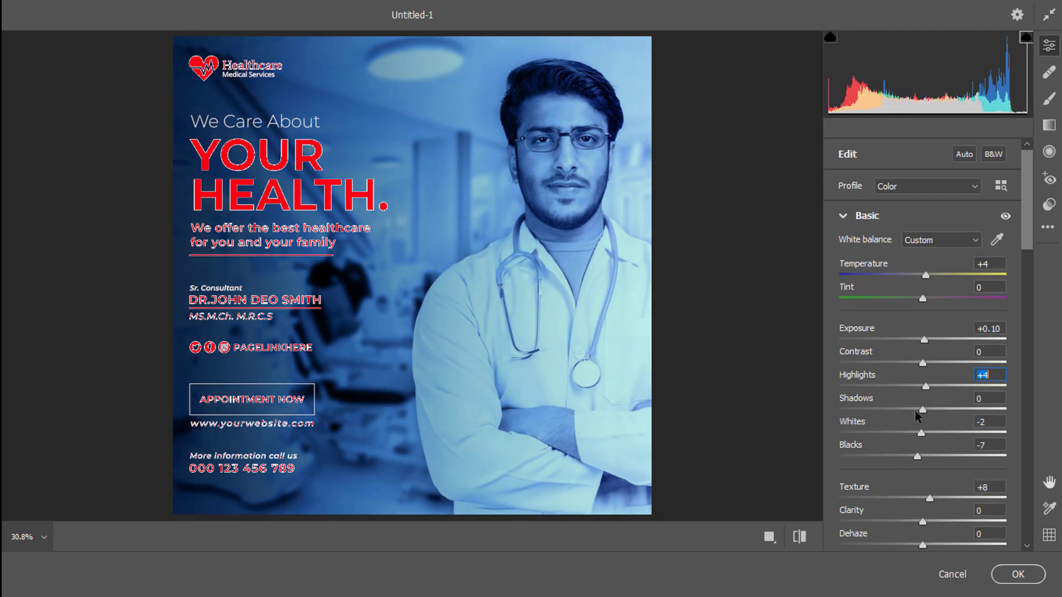
Set Vibrance to +25 and adjust the color mixer saturation to -13 for Aquas and -1 for Blues.
scroll(916, 410, down, 3)
drag(922, 474, 944, 474)
scroll(945, 476, down, 10)
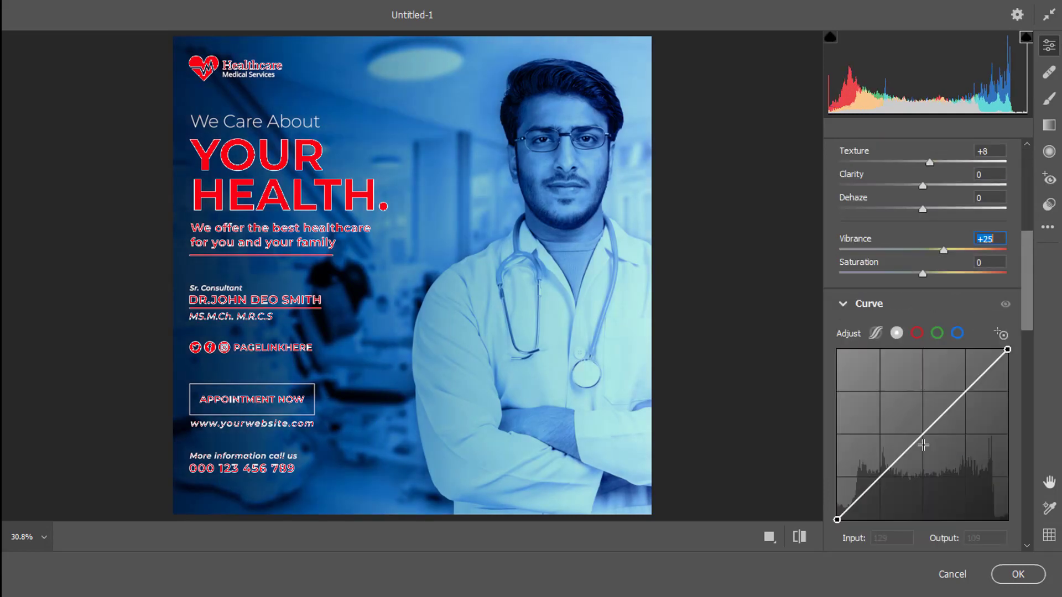
scroll(937, 331, up, 2)
drag(924, 352, 909, 325)
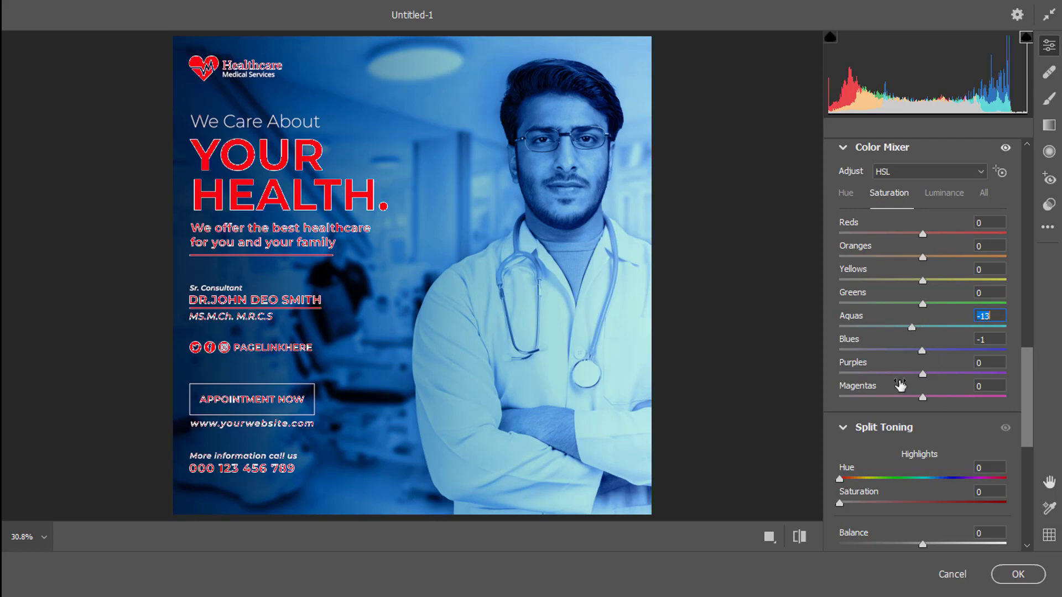
Add a Vignetting of -7 and apply the Camera Raw filter.
scroll(910, 472, down, 8)
drag(919, 505, 916, 507)
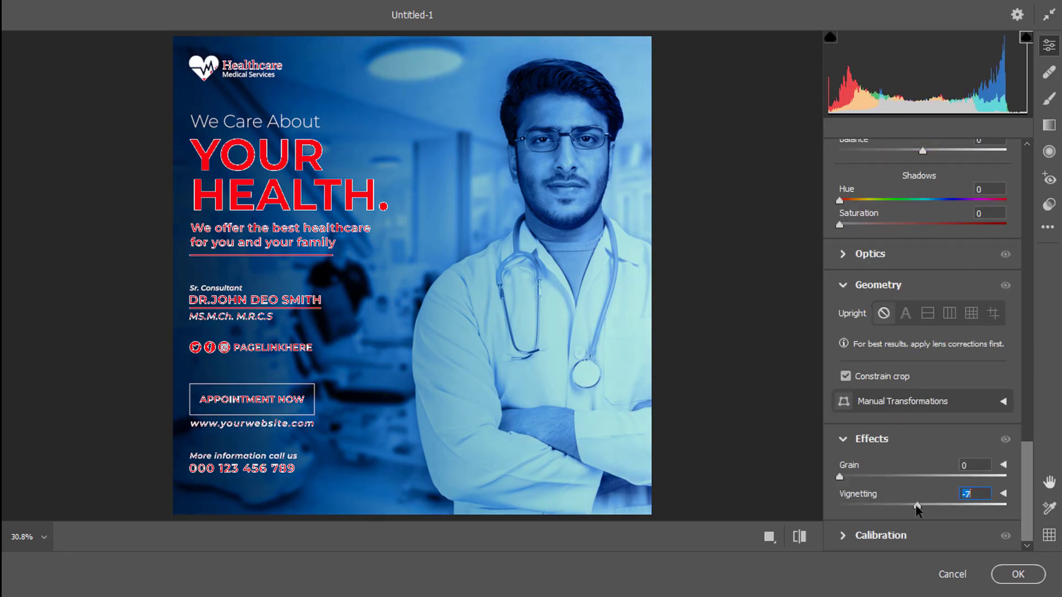
click(1017, 573)
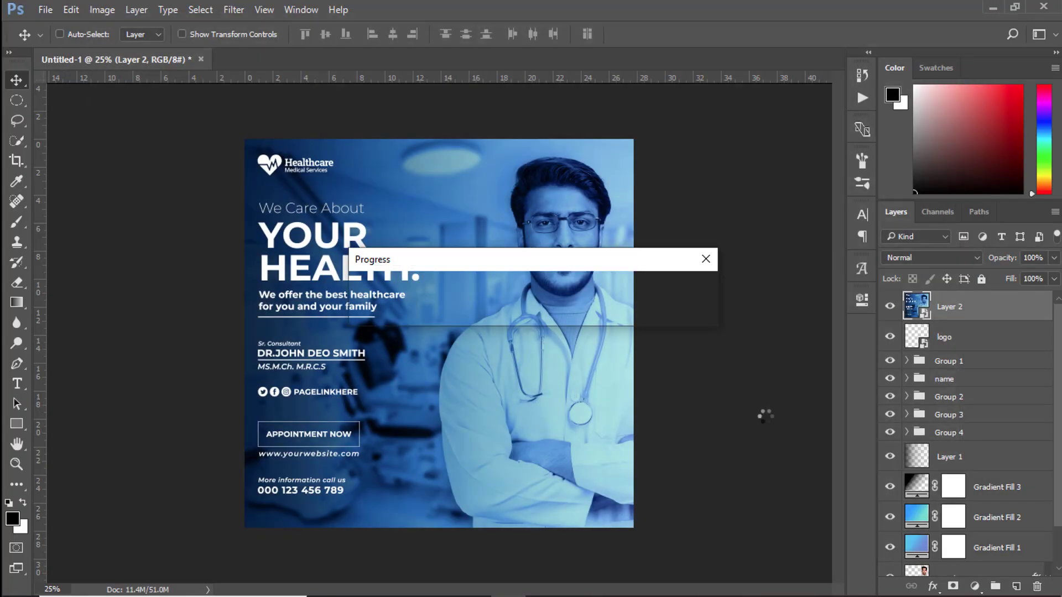